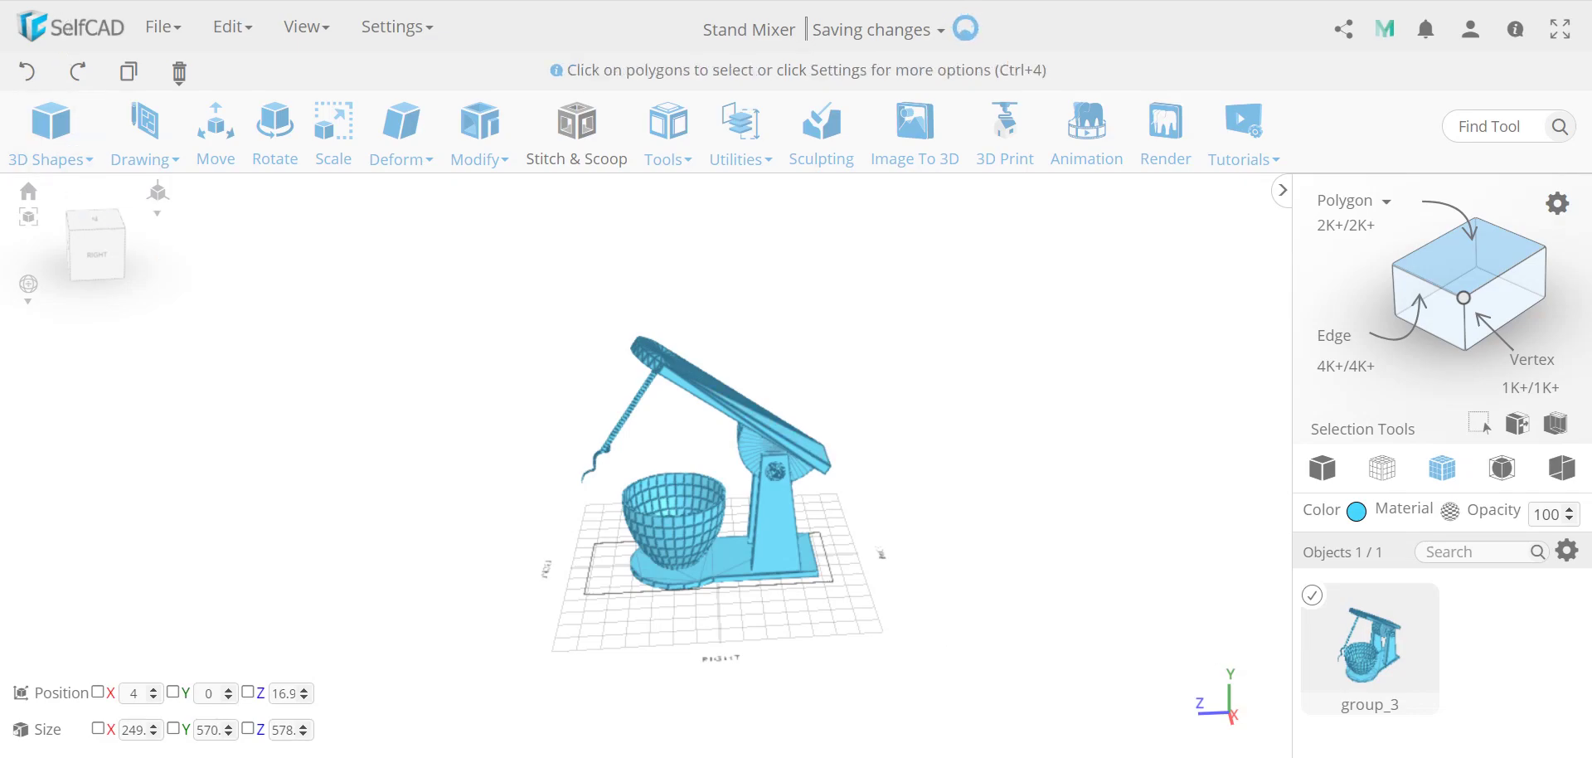
- Ungroup the stand mixer into its separate parts and group all the parts together again
{"action": "left_click", "coordinate": [234, 27]}
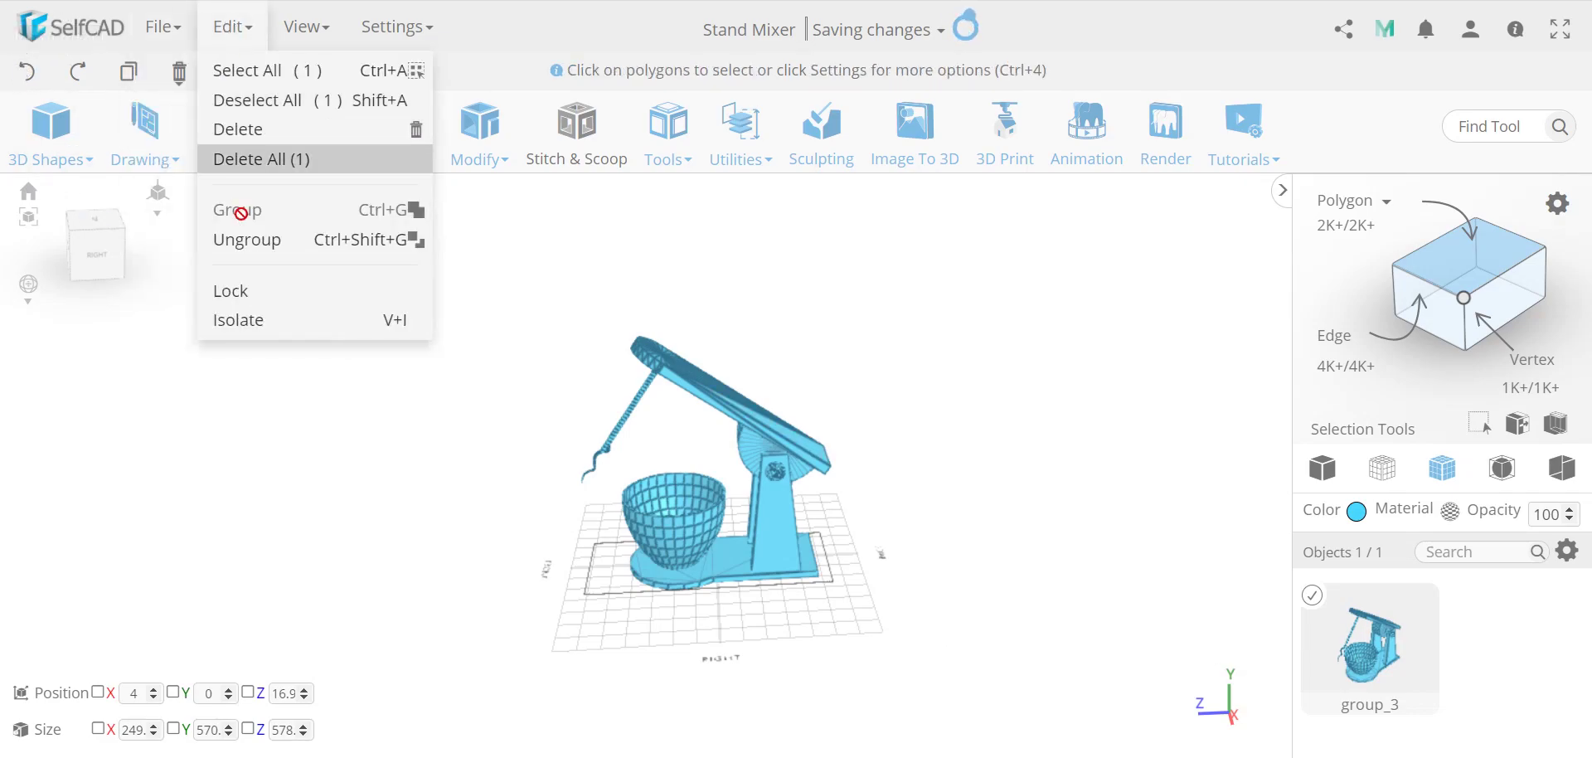
{"action": "left_click", "coordinate": [249, 243]}
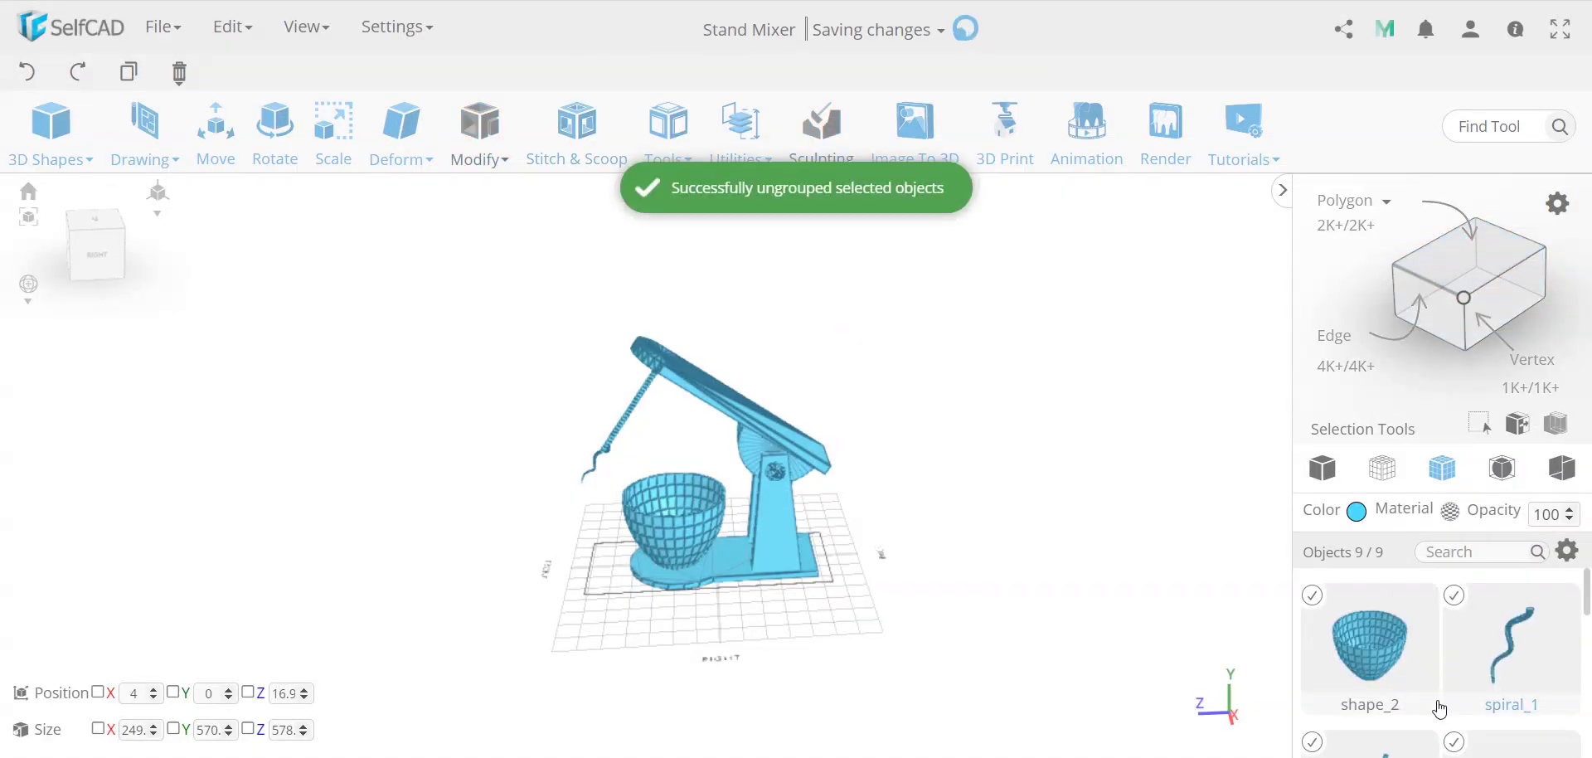
{"action": "scroll", "coordinate": [1517, 673], "scroll_direction": "down", "scroll_amount": 4}
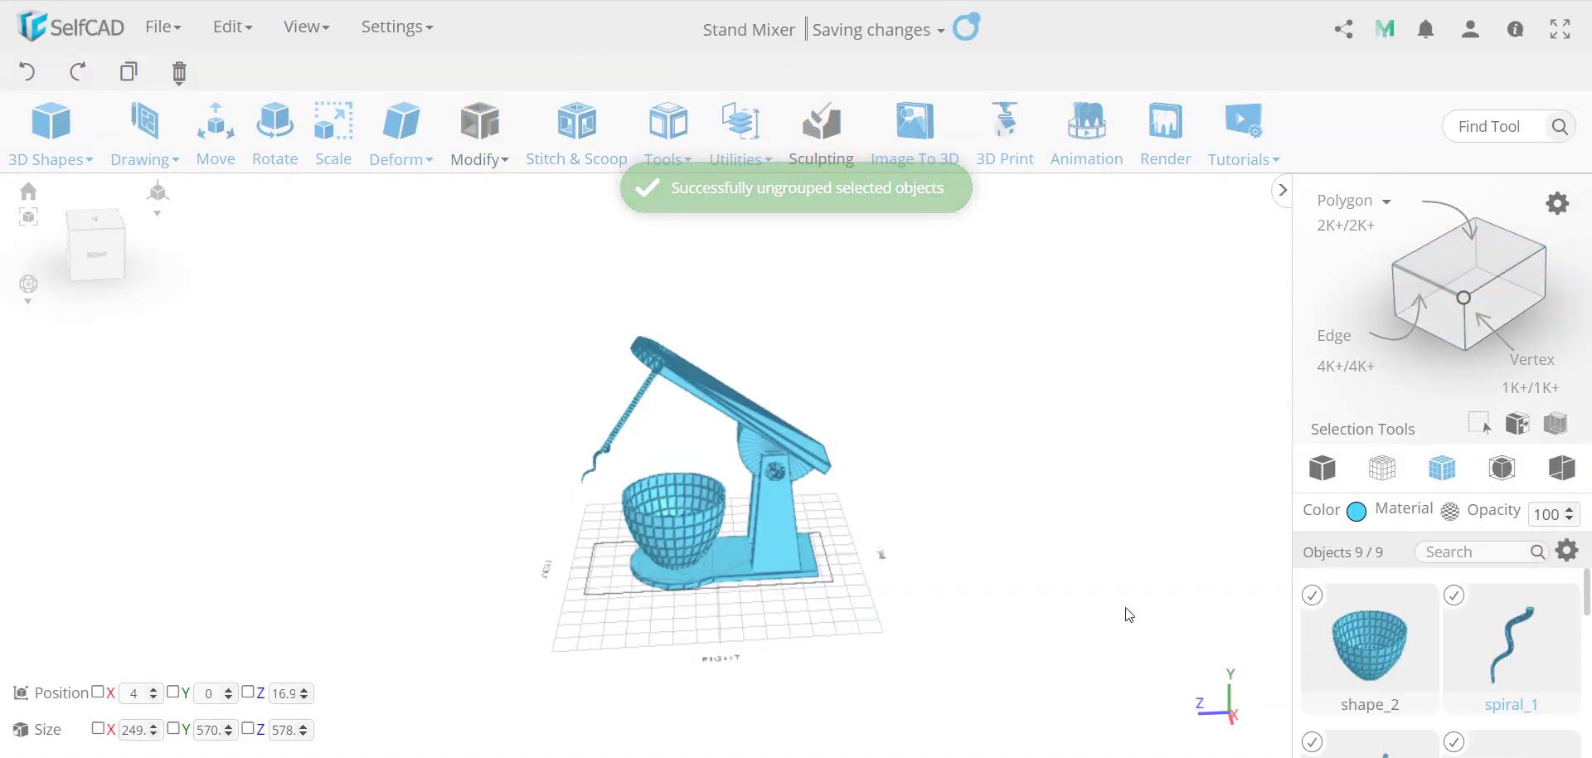
{"action": "scroll", "coordinate": [810, 557], "scroll_direction": "up", "scroll_amount": 2}
{"action": "key", "text": "ctrl+g"}
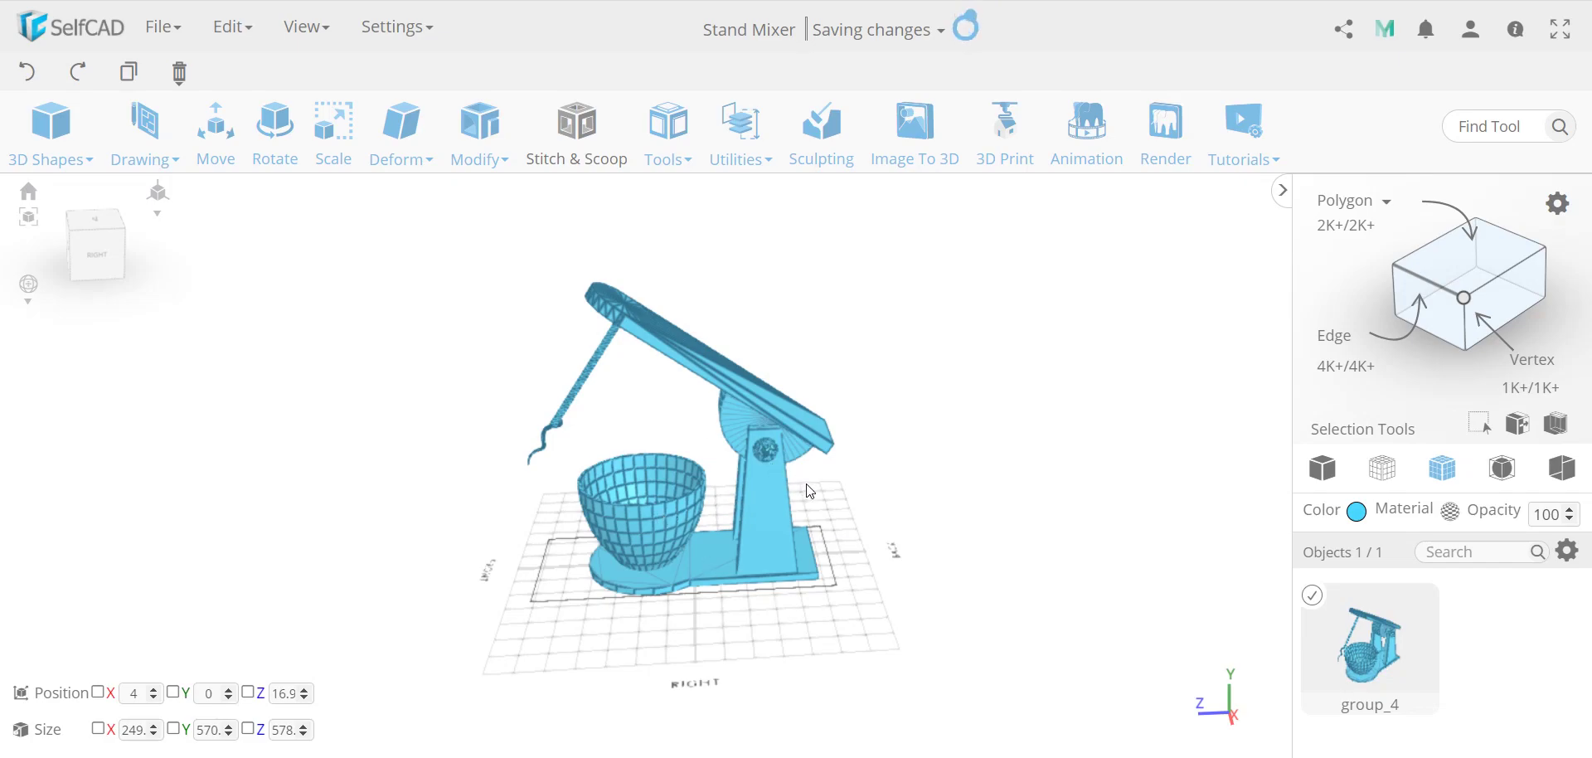
- Move the whole mixer group to about X -42, Z 11.95 on the ground plane
{"action": "left_click", "coordinate": [749, 618]}
{"action": "left_click", "coordinate": [641, 548]}
{"action": "key", "text": "m"}
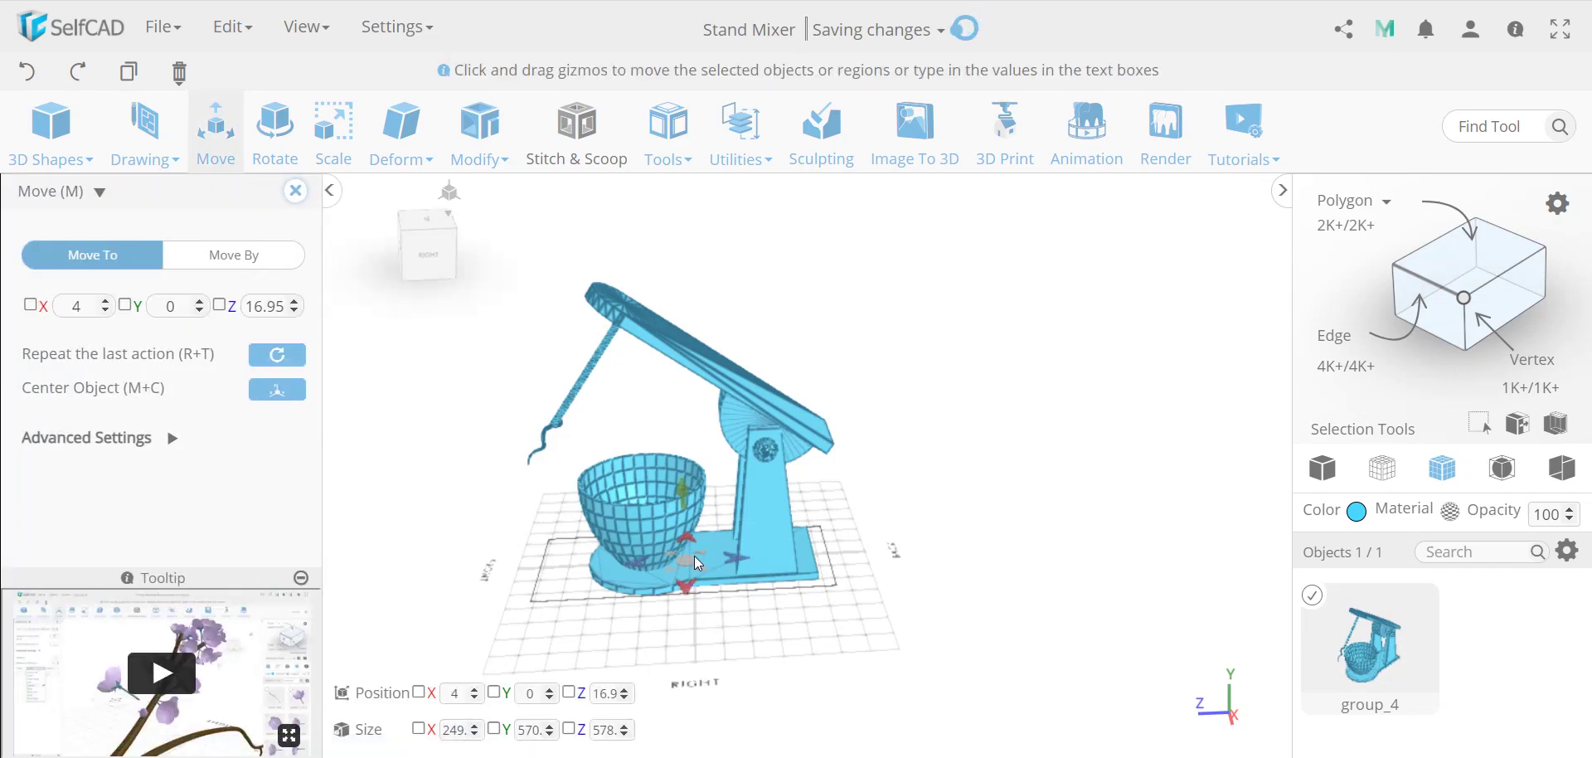
{"action": "mouse_move", "coordinate": [690, 560]}
{"action": "left_mouse_down"}
{"action": "mouse_move", "coordinate": [652, 546]}
{"action": "mouse_move", "coordinate": [692, 547]}
{"action": "mouse_move", "coordinate": [682, 581]}
{"action": "left_mouse_up"}
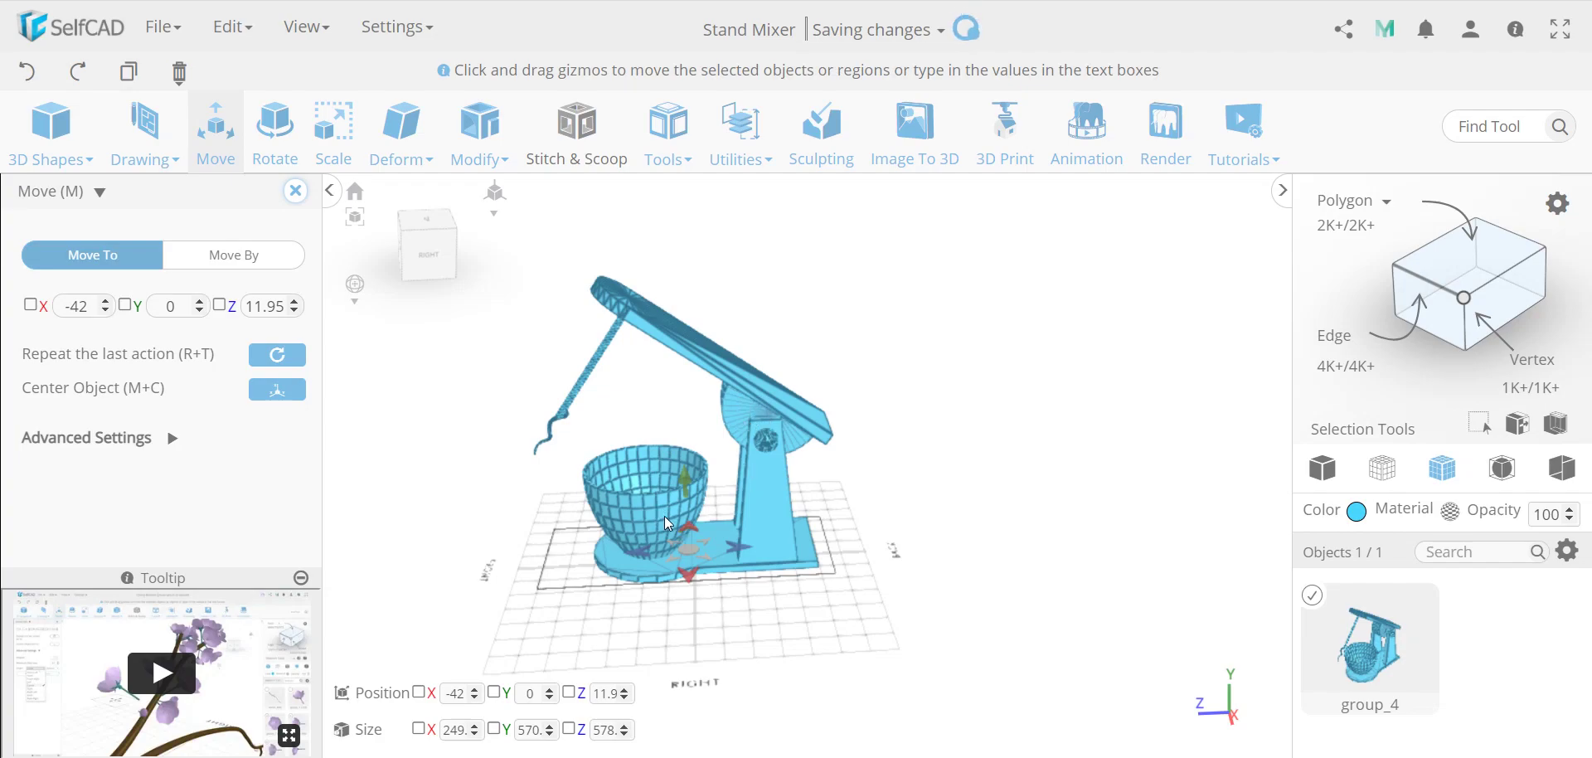
- Turn on part selection, shift only the bowl along Z to 72, turn part selection off and reselect the whole mixer
{"action": "left_click", "coordinate": [1558, 204]}
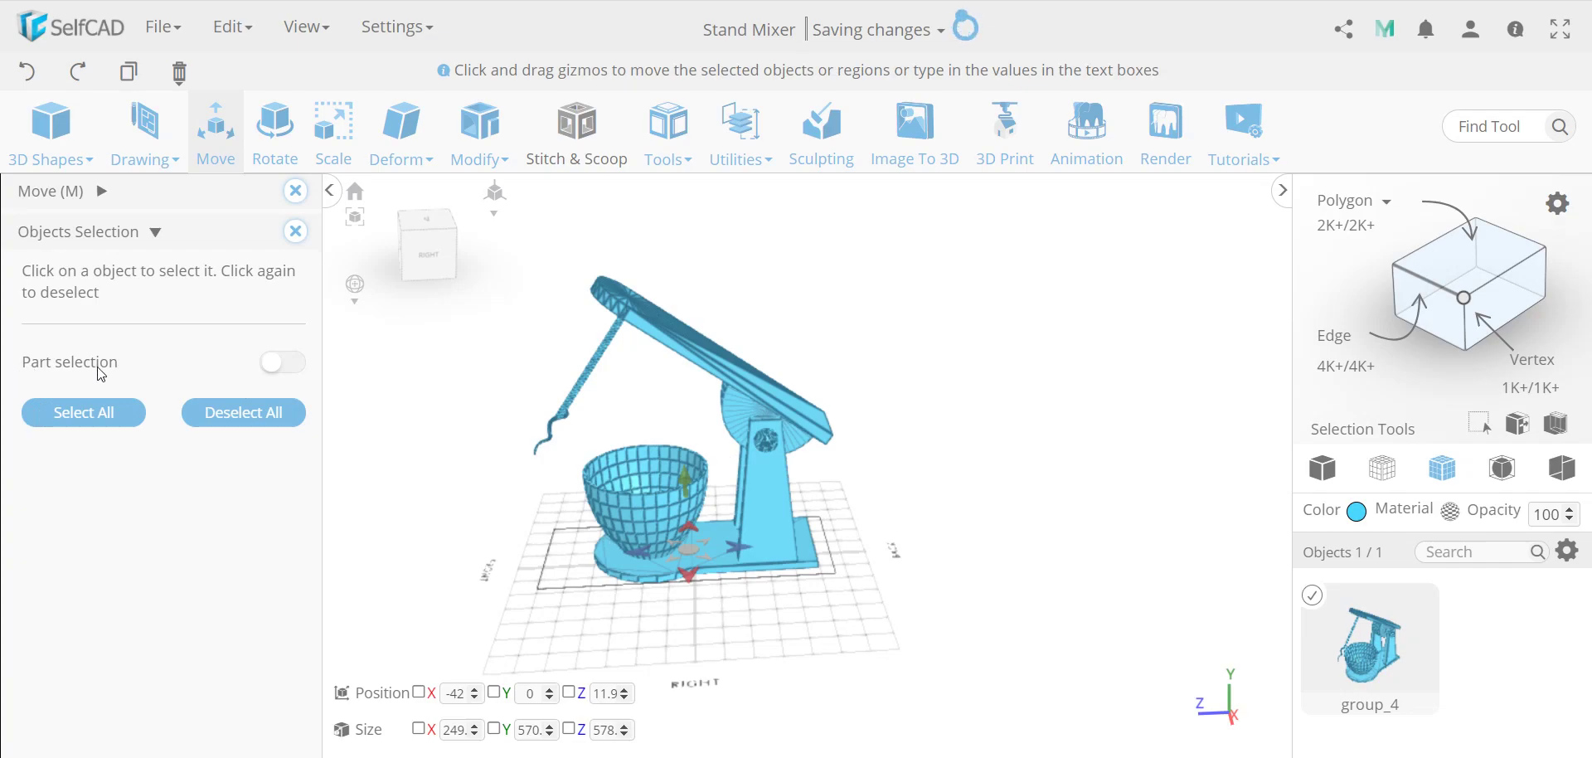
{"action": "left_click", "coordinate": [296, 371]}
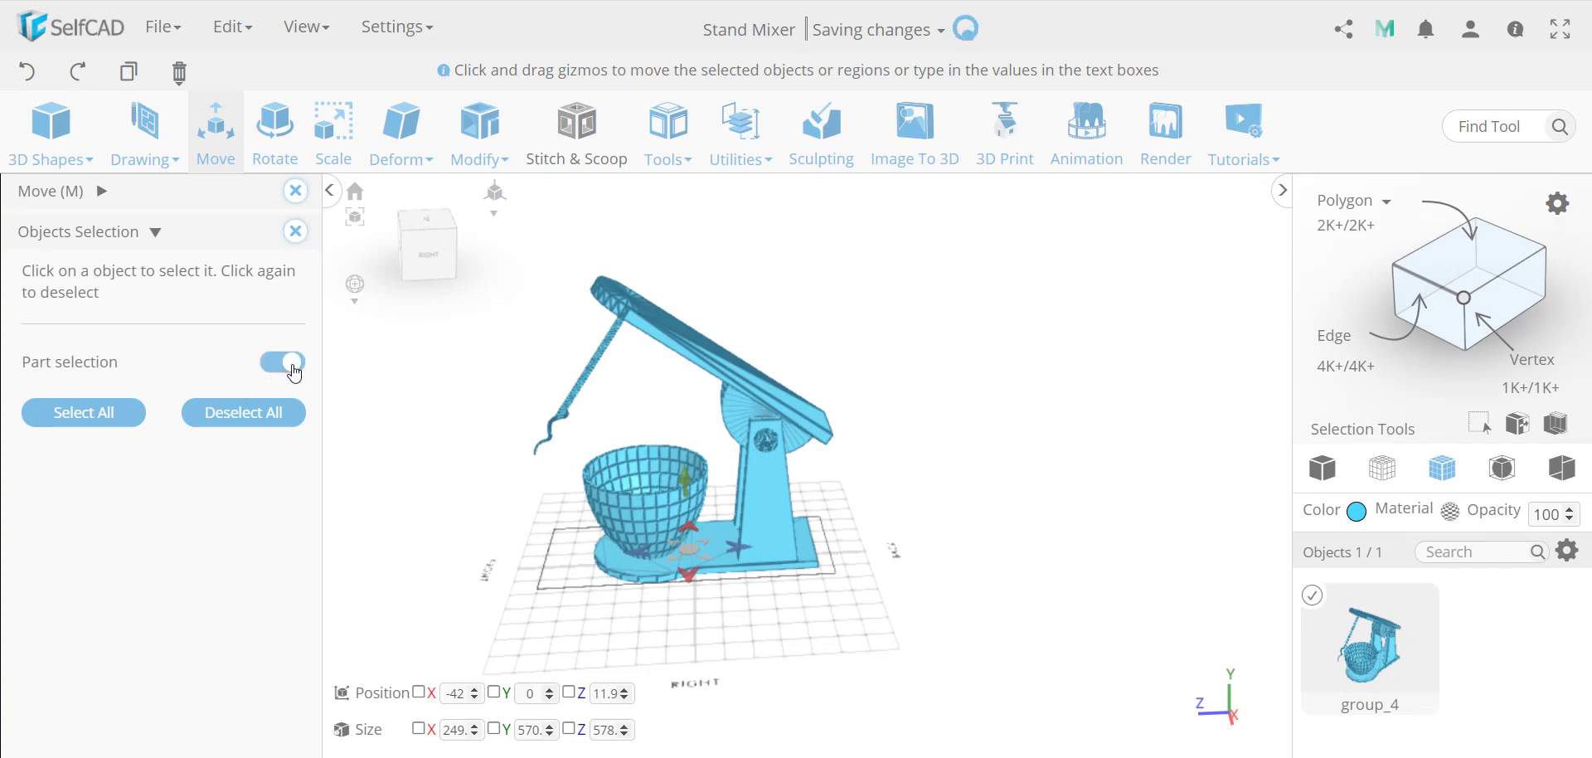
{"action": "left_click", "coordinate": [656, 521]}
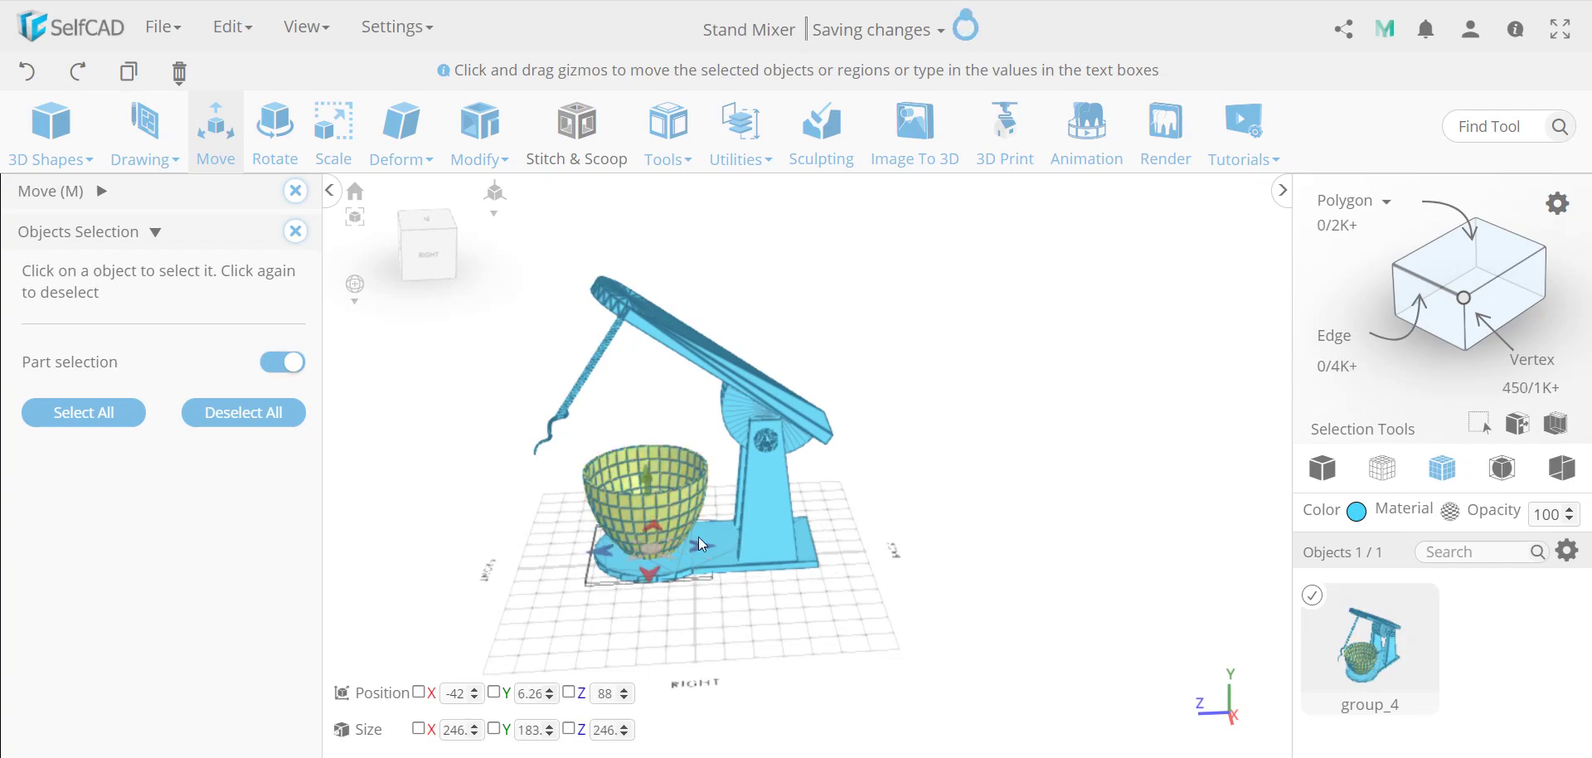
{"action": "mouse_move", "coordinate": [703, 545]}
{"action": "left_mouse_down"}
{"action": "mouse_move", "coordinate": [723, 548]}
{"action": "mouse_move", "coordinate": [710, 556]}
{"action": "left_mouse_up"}
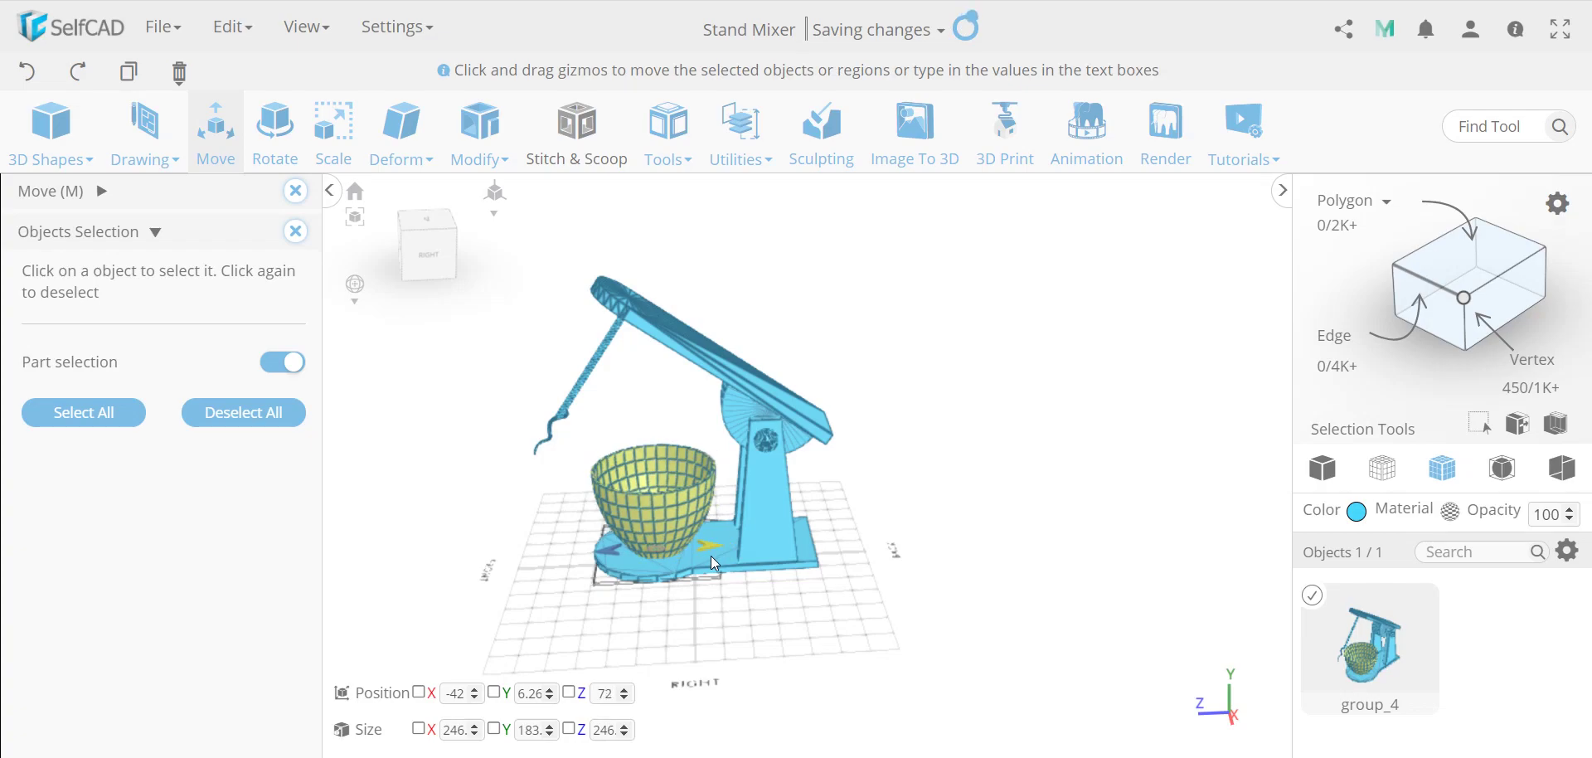
{"action": "left_click", "coordinate": [284, 362]}
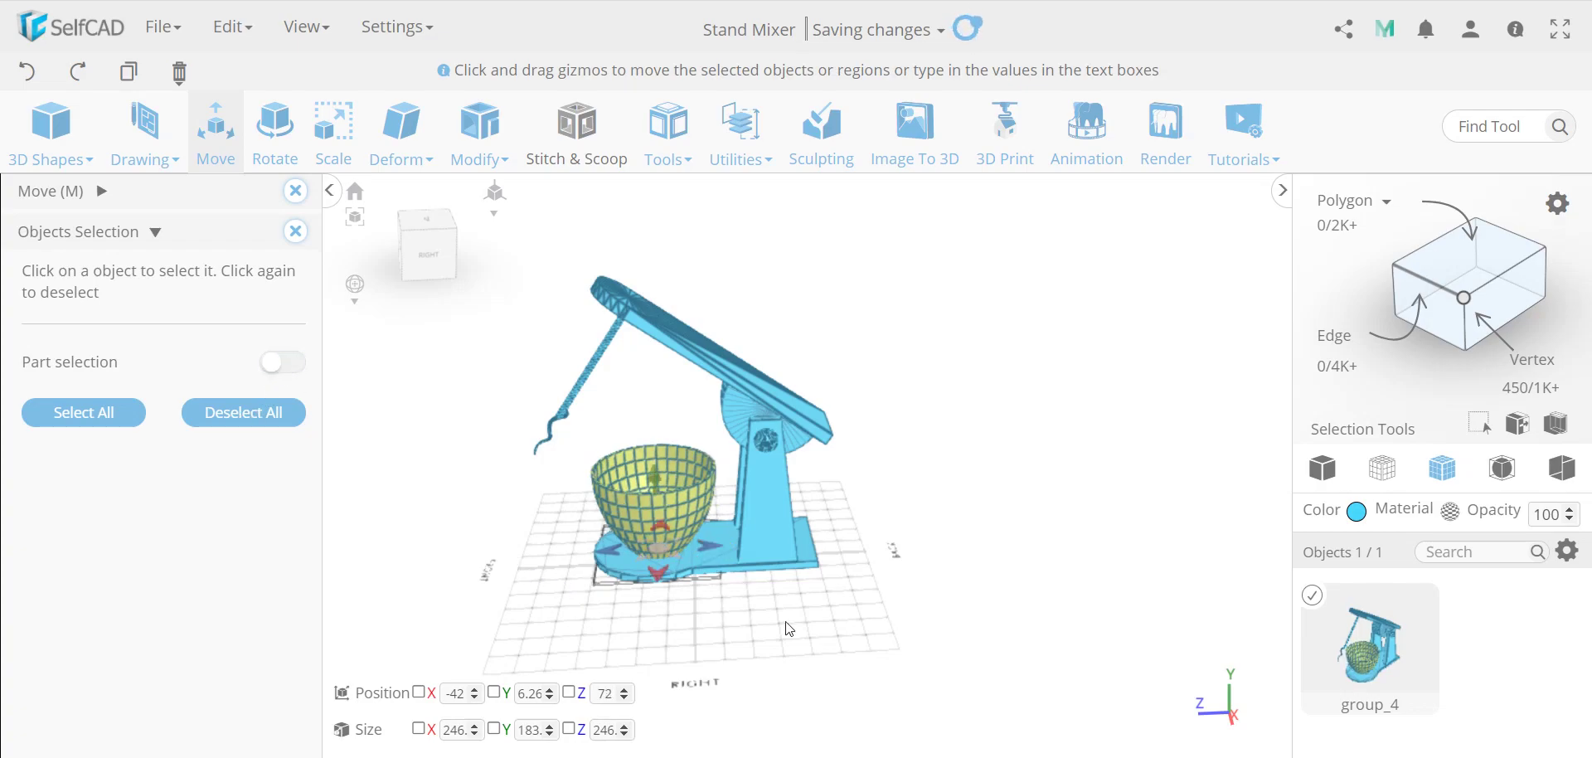
{"action": "left_click", "coordinate": [613, 552]}
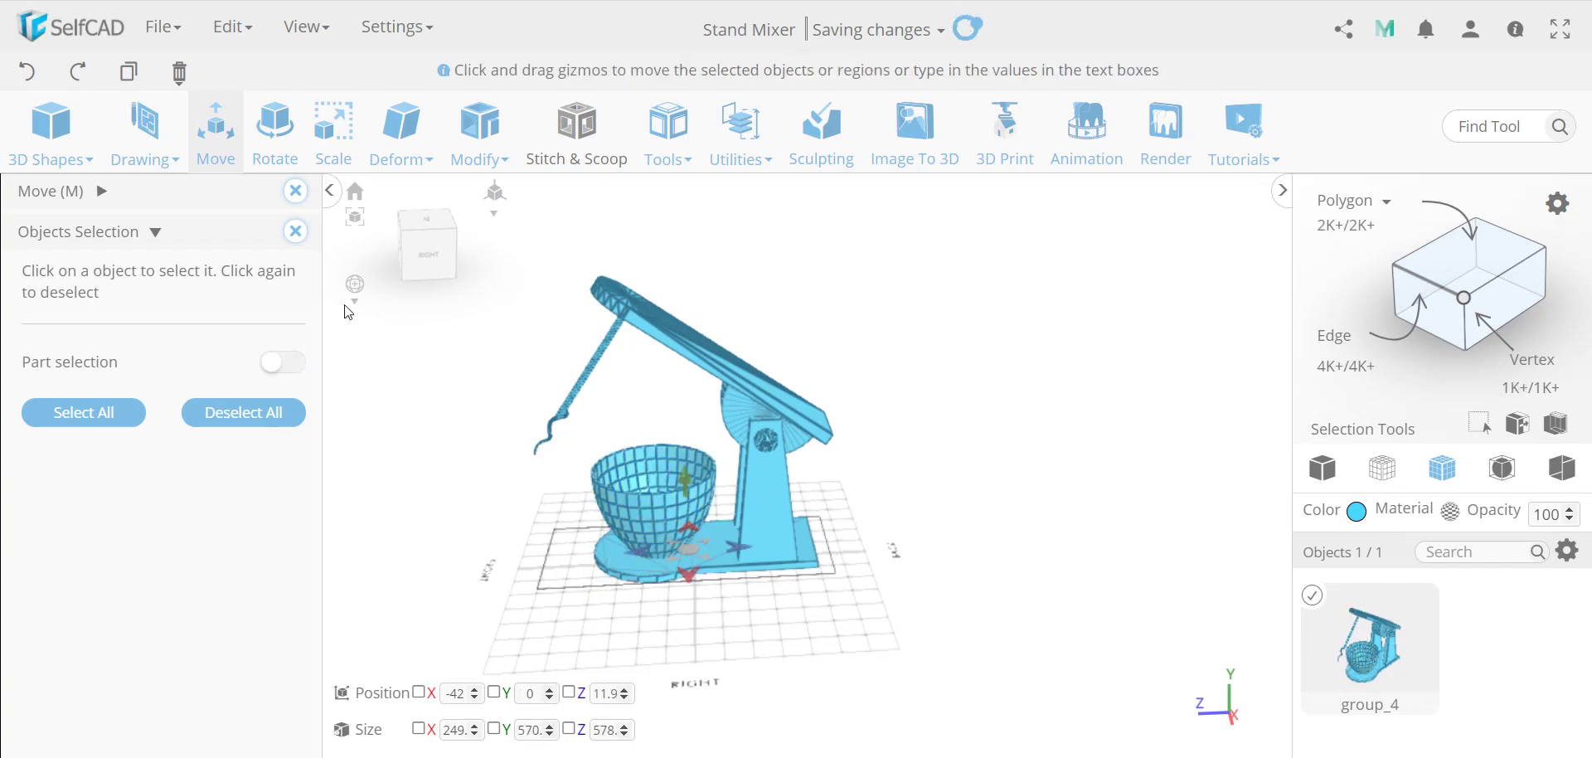
- Select the polygon on top of the mixer base in polygon selection mode and inset it by 10
{"action": "left_click", "coordinate": [1344, 208]}
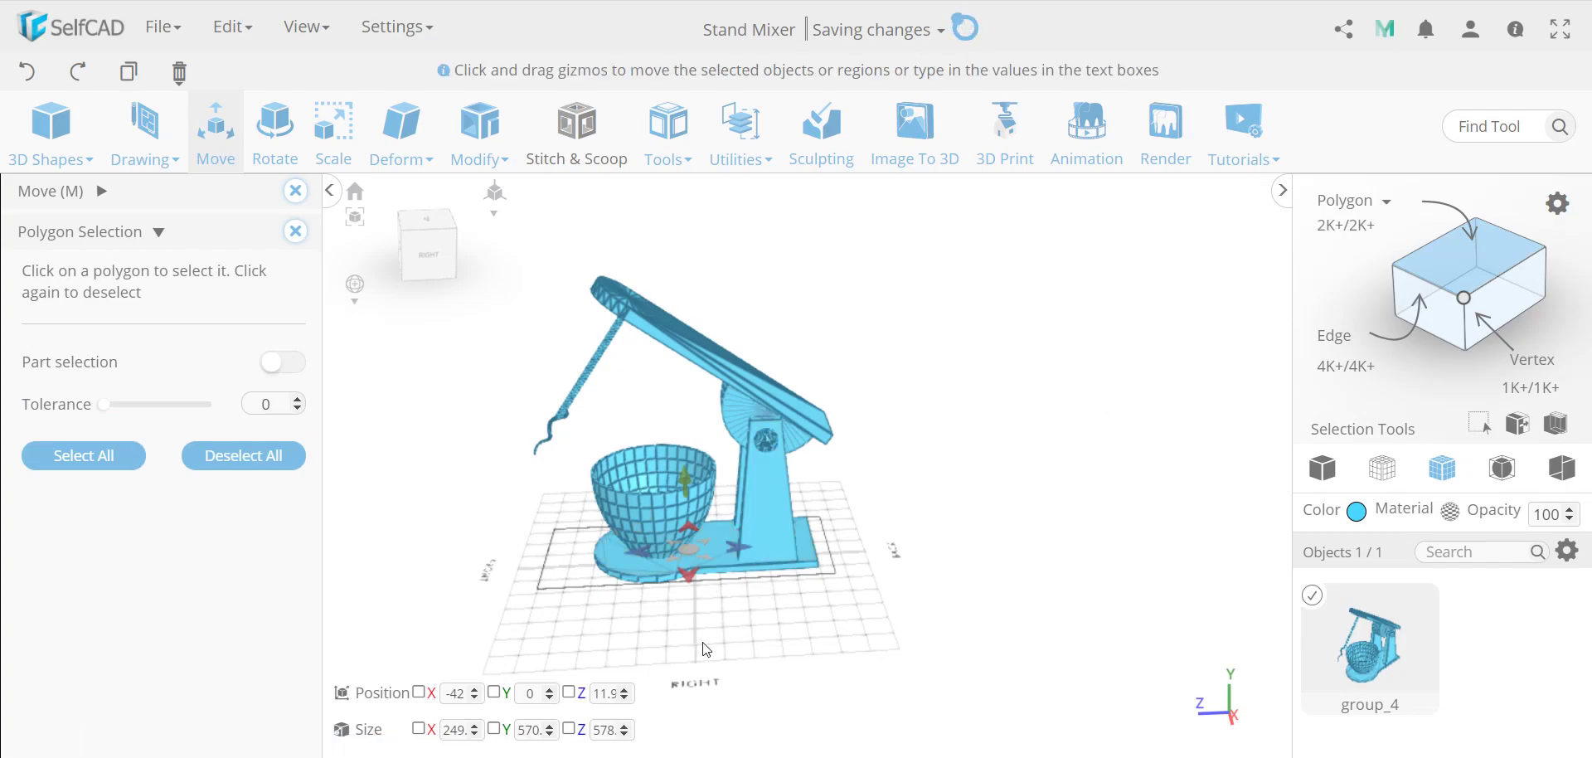
{"action": "left_click_drag", "start_coordinate": [706, 649], "coordinate": [707, 664]}
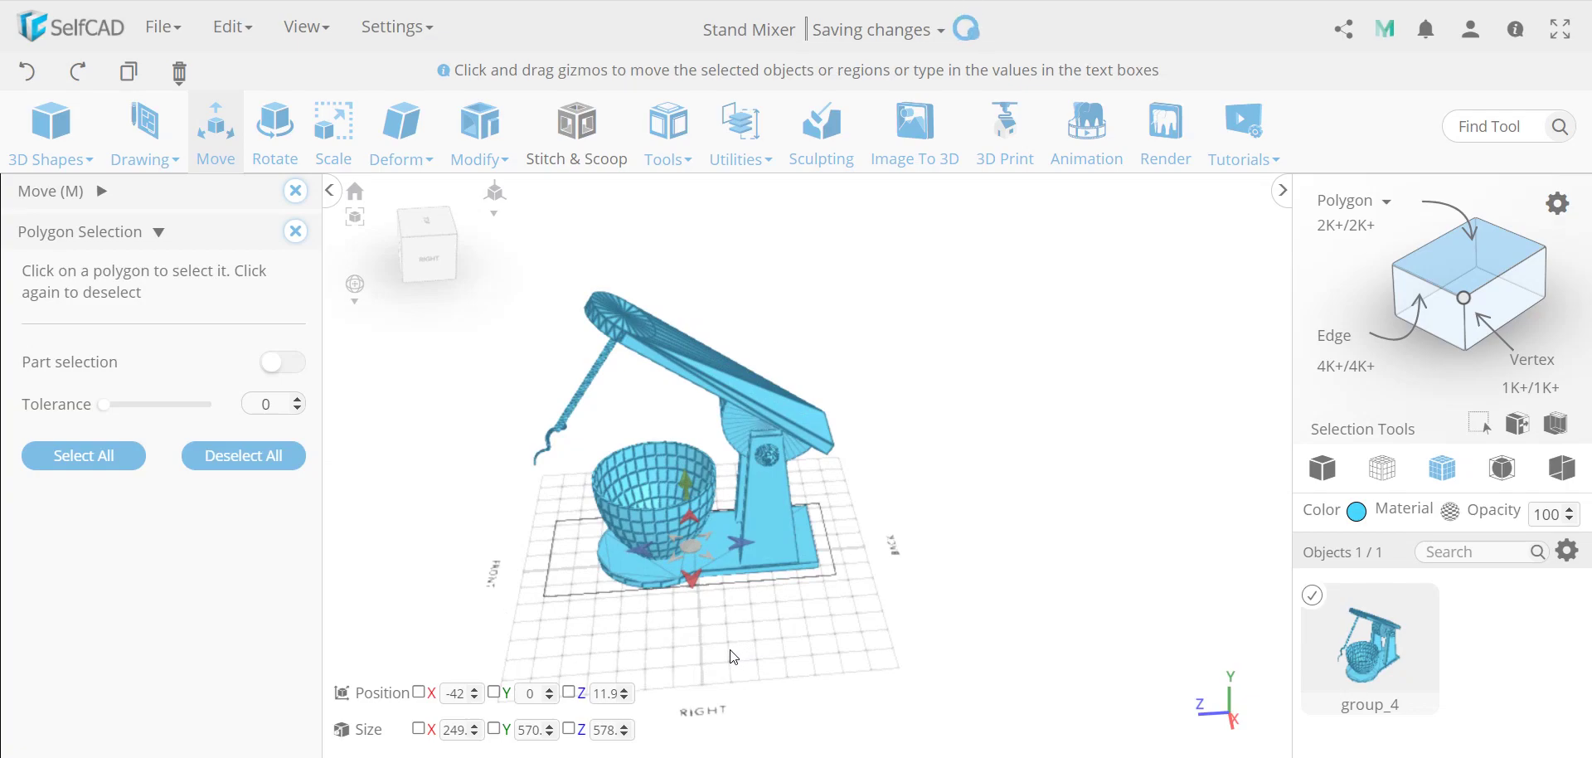
{"action": "scroll", "coordinate": [733, 657], "scroll_direction": "up", "scroll_amount": 5}
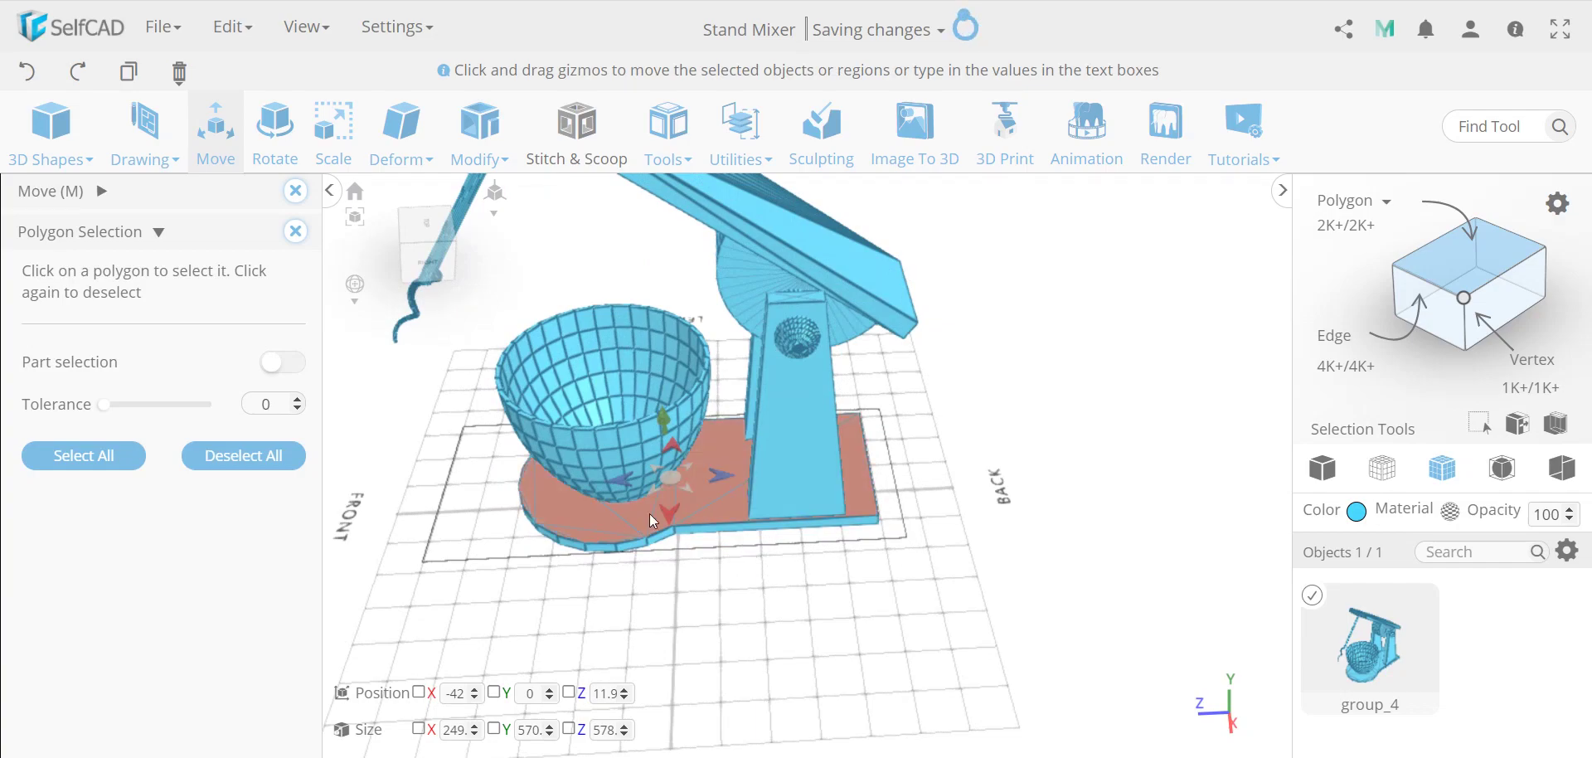
{"action": "scroll", "coordinate": [629, 543], "scroll_direction": "up", "scroll_amount": 5}
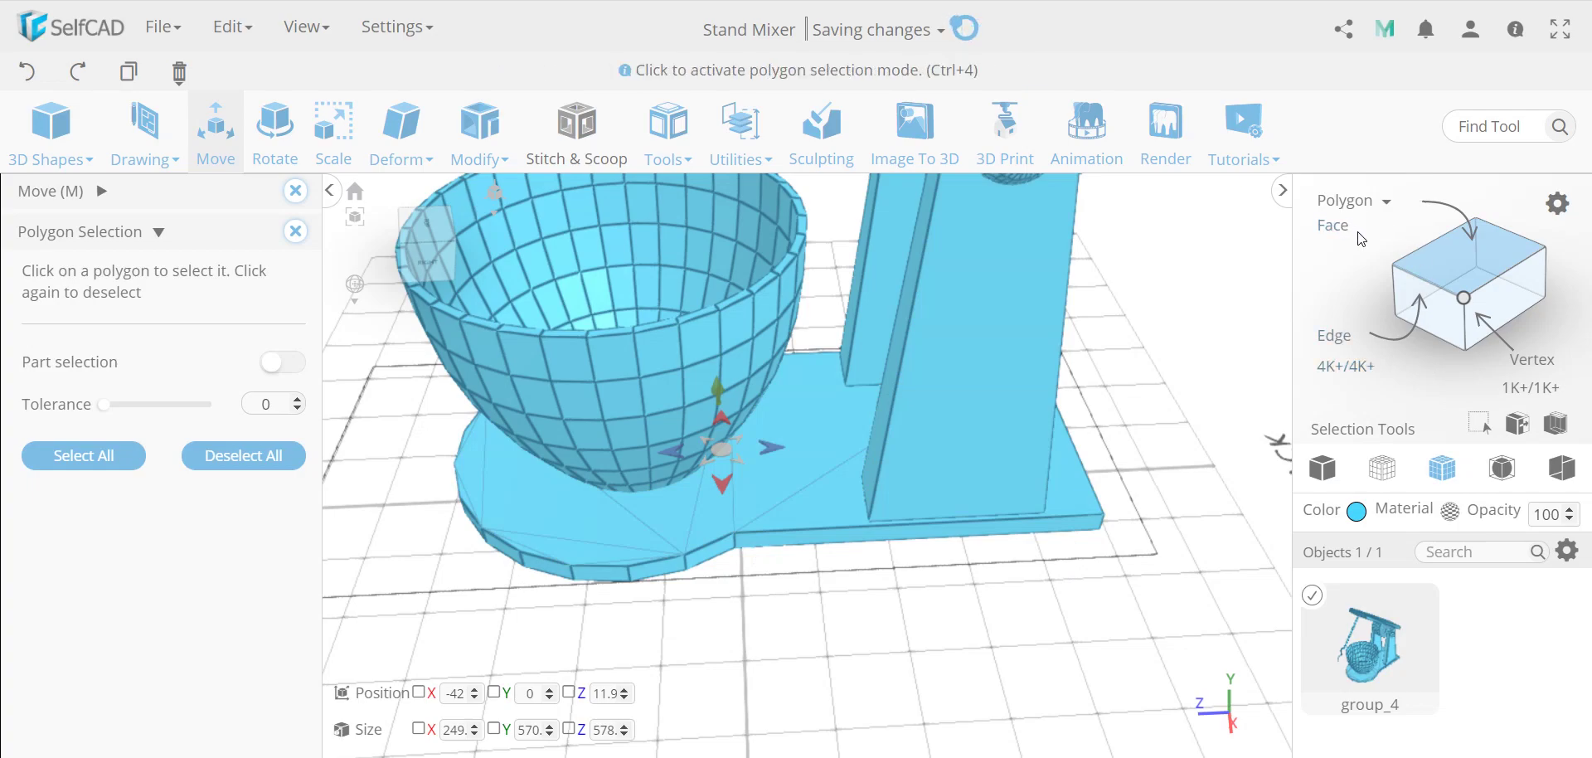
{"action": "left_click", "coordinate": [1358, 236]}
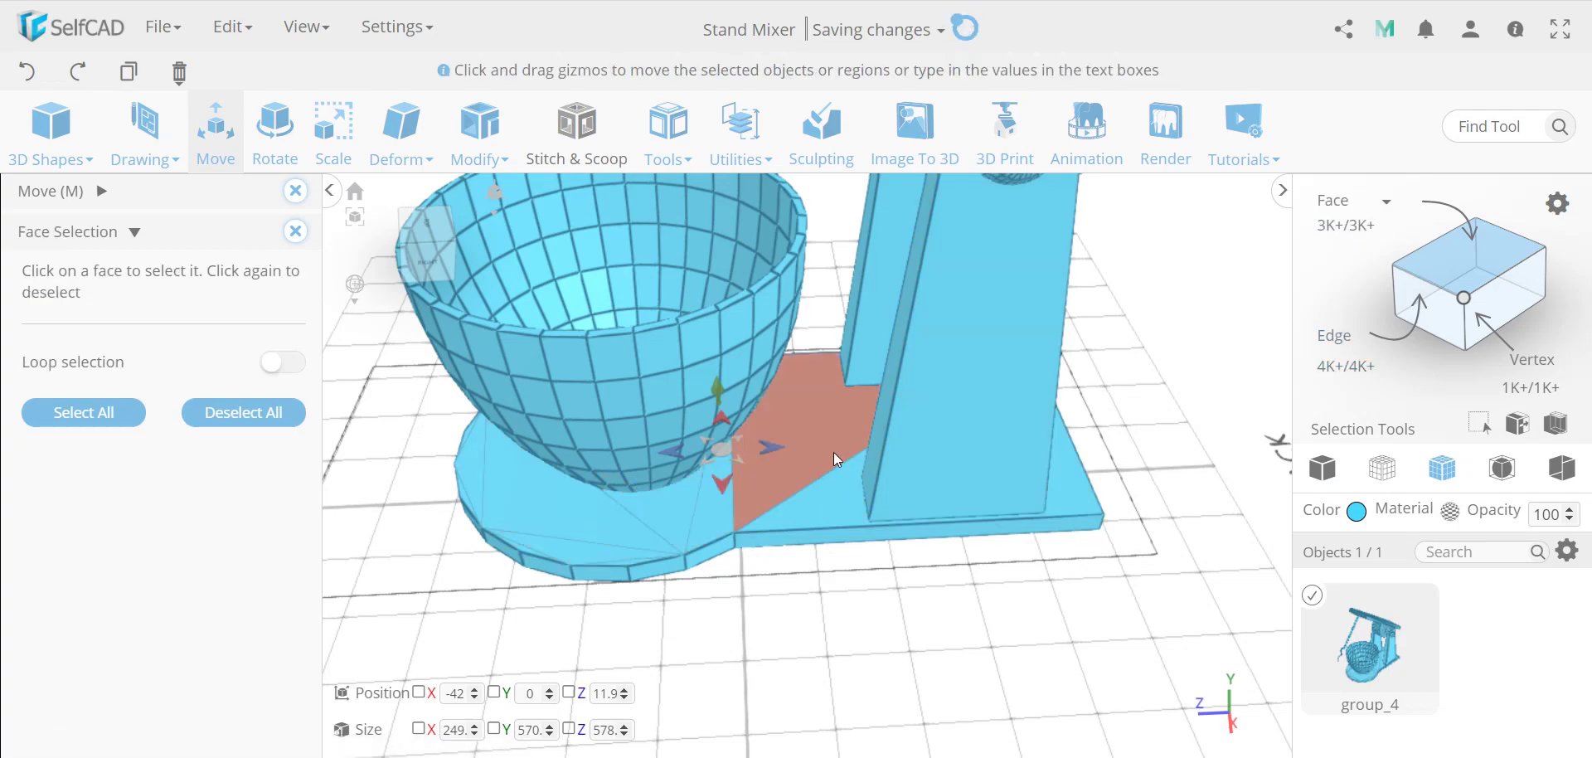
{"action": "left_click", "coordinate": [1352, 239]}
{"action": "left_click", "coordinate": [763, 512]}
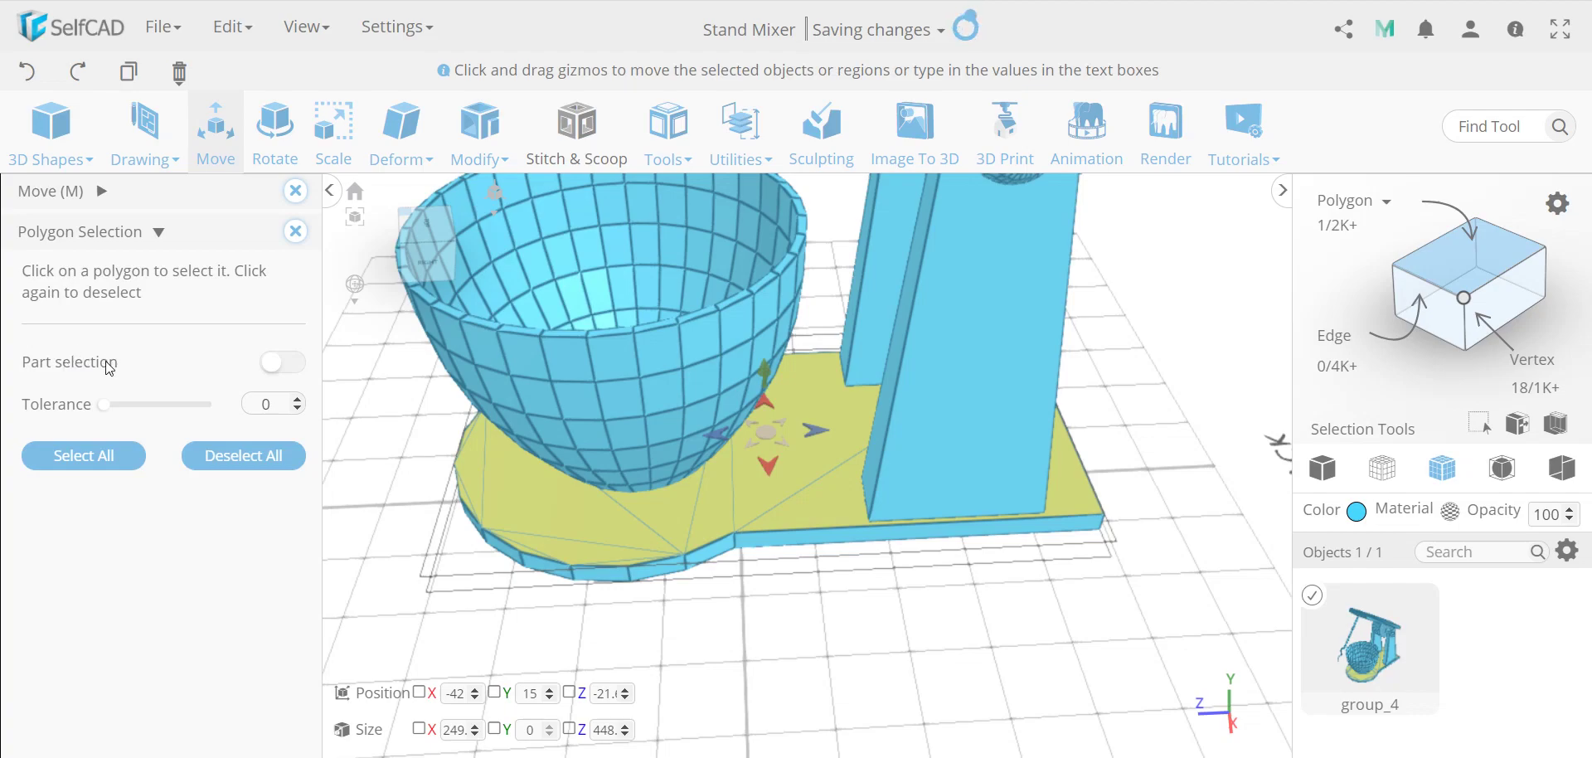
{"action": "mouse_move", "coordinate": [485, 162]}
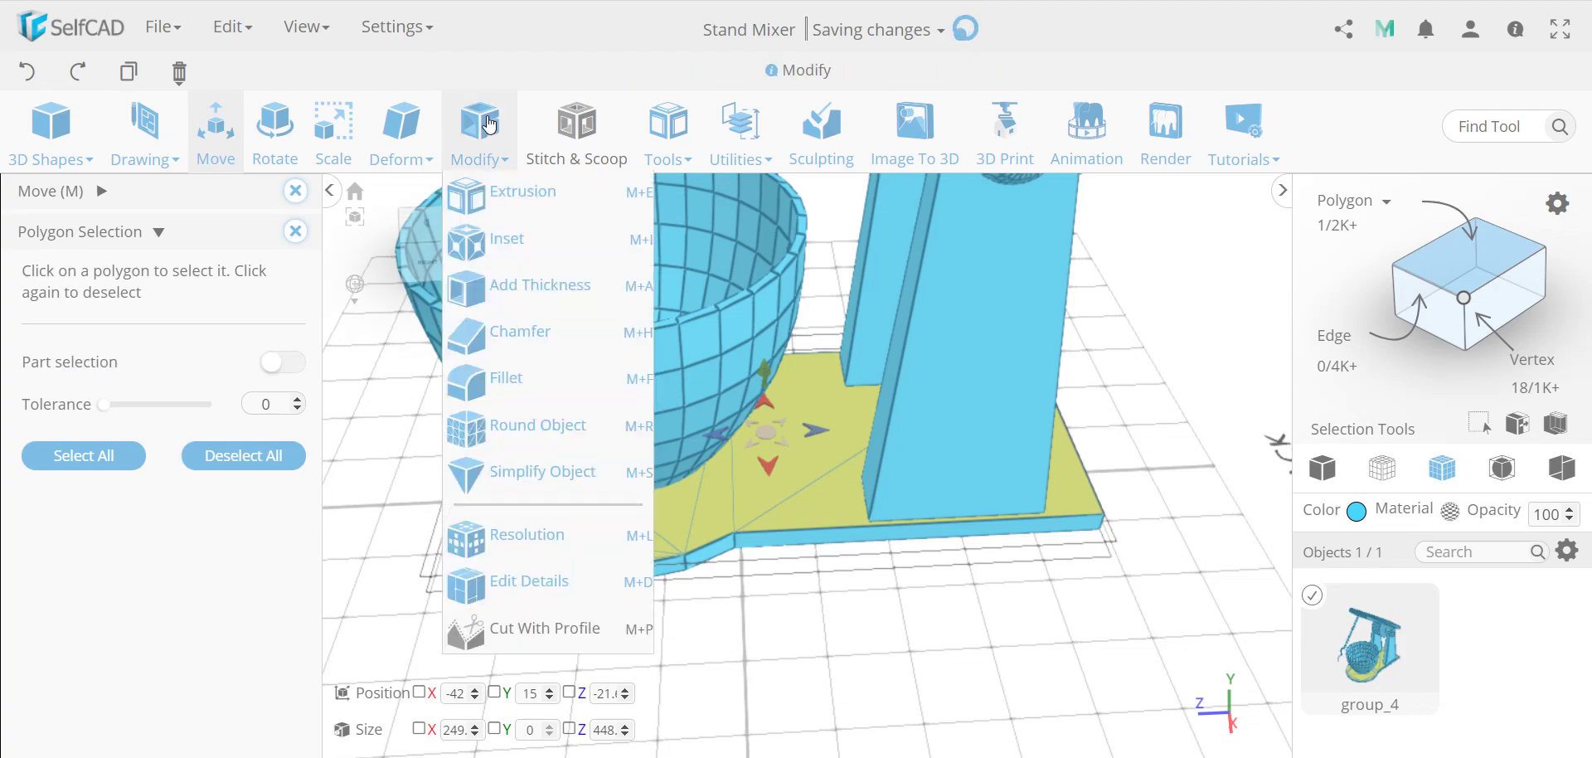
{"action": "left_click", "coordinate": [507, 239]}
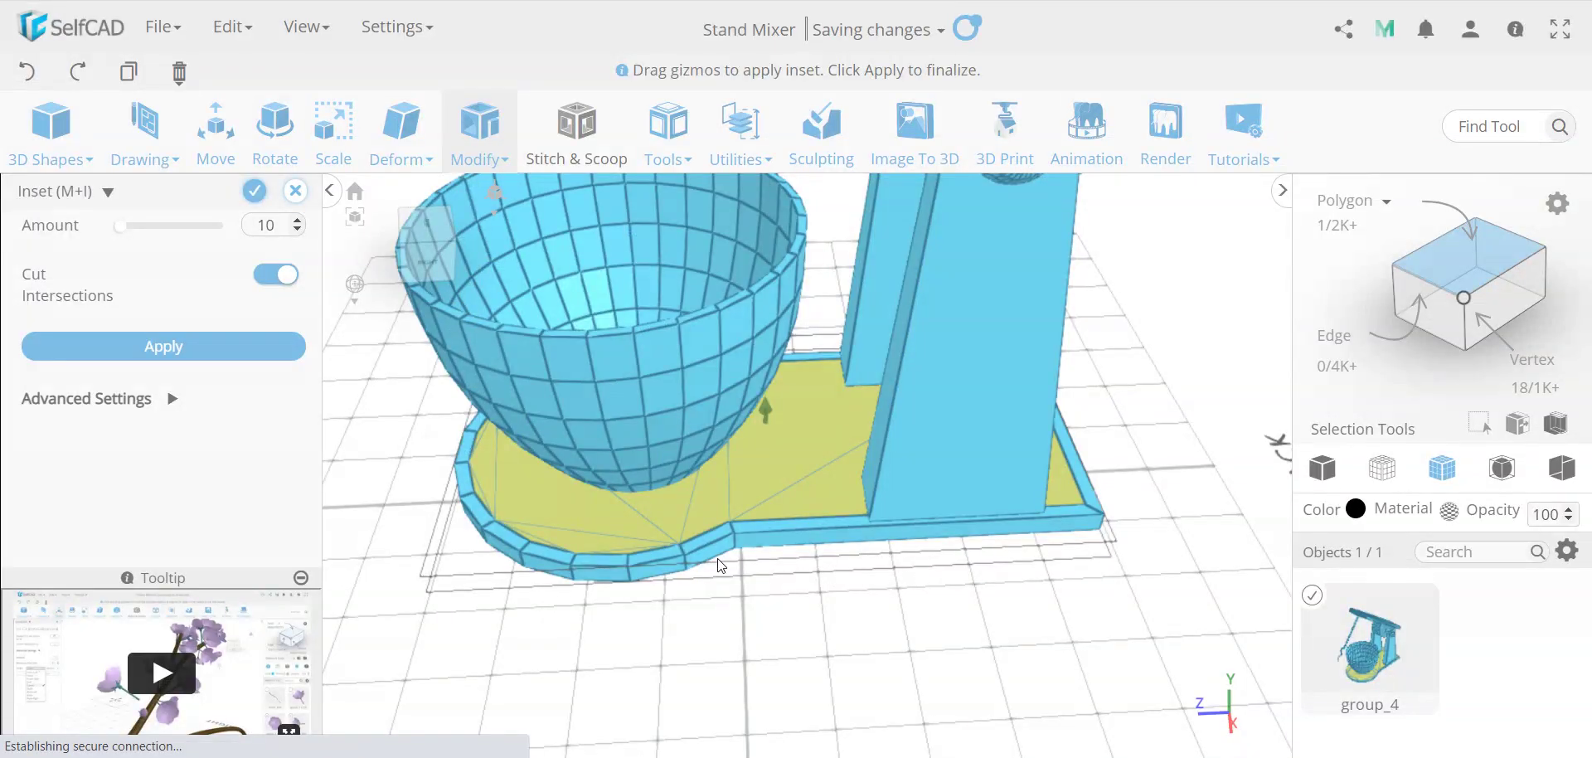
{"action": "left_click", "coordinate": [256, 197]}
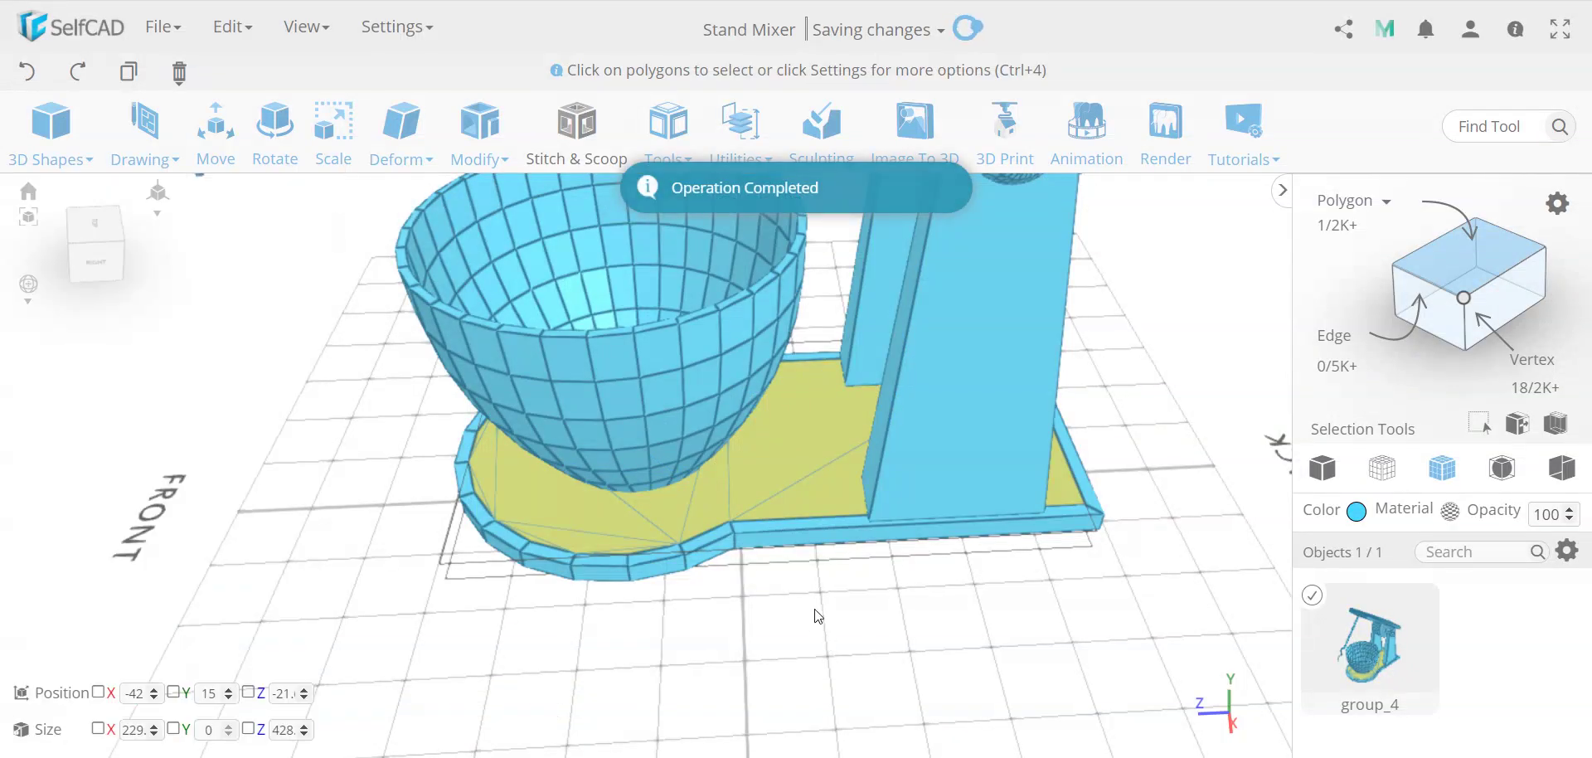
- Try extruding the inset polygon on top of the mixer base upward by about 19.12, selecting it with part selection on
{"action": "double_click", "coordinate": [732, 479]}
{"action": "left_click", "coordinate": [774, 609]}
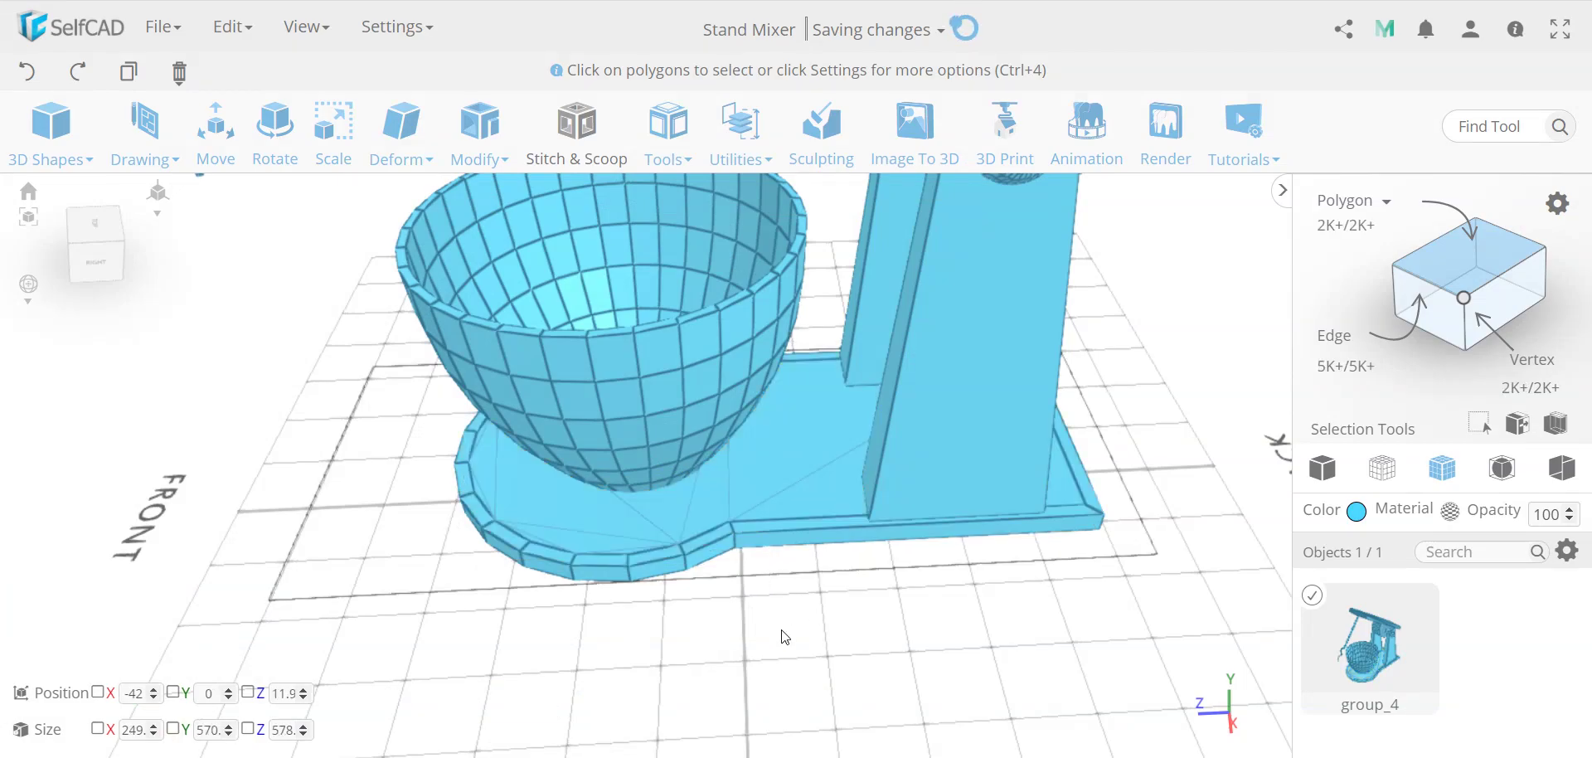
{"action": "double_click", "coordinate": [749, 484]}
{"action": "left_click", "coordinate": [1558, 203]}
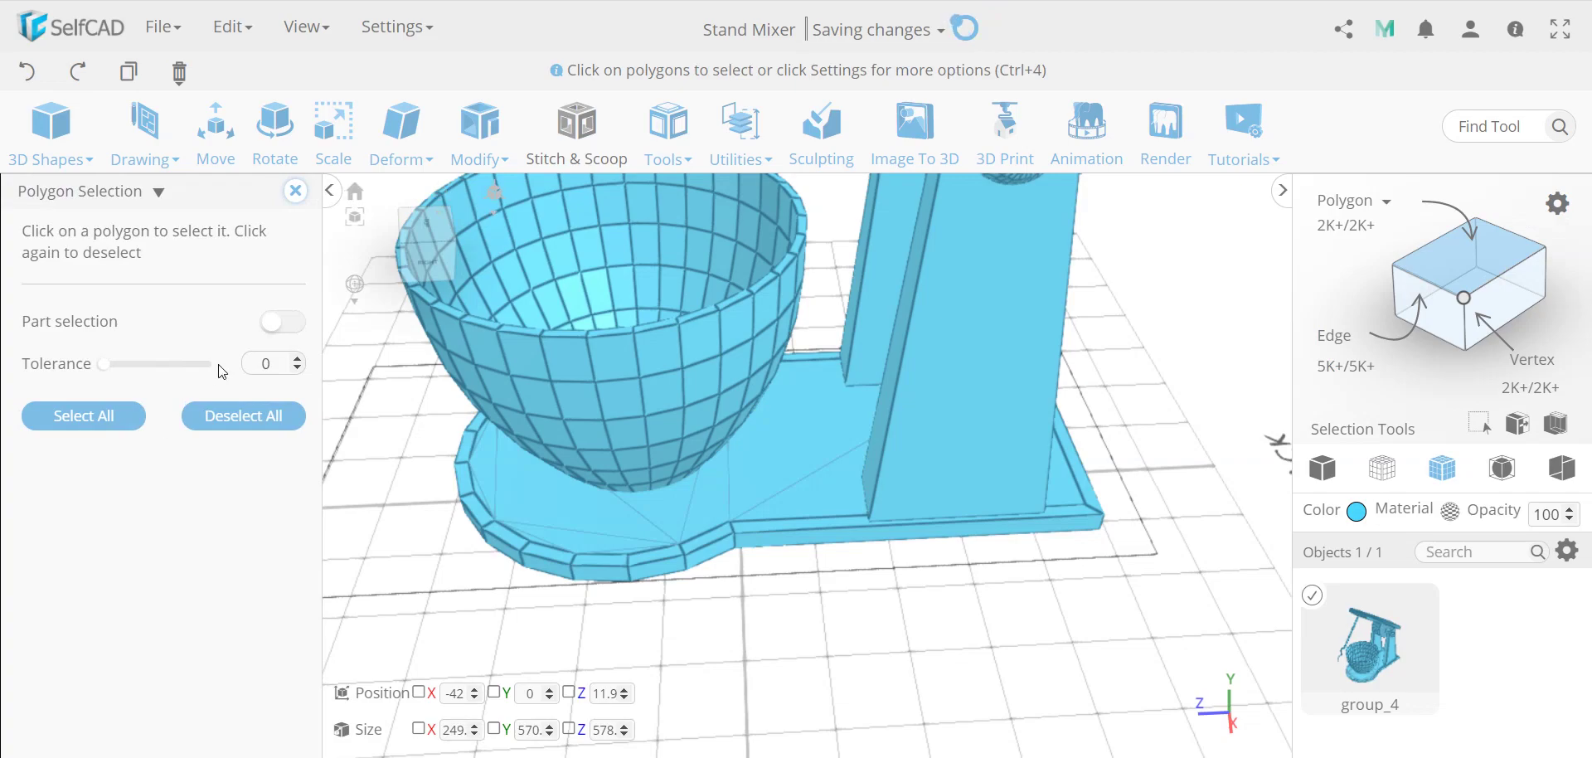
{"action": "left_click", "coordinate": [282, 321]}
{"action": "left_click", "coordinate": [789, 431]}
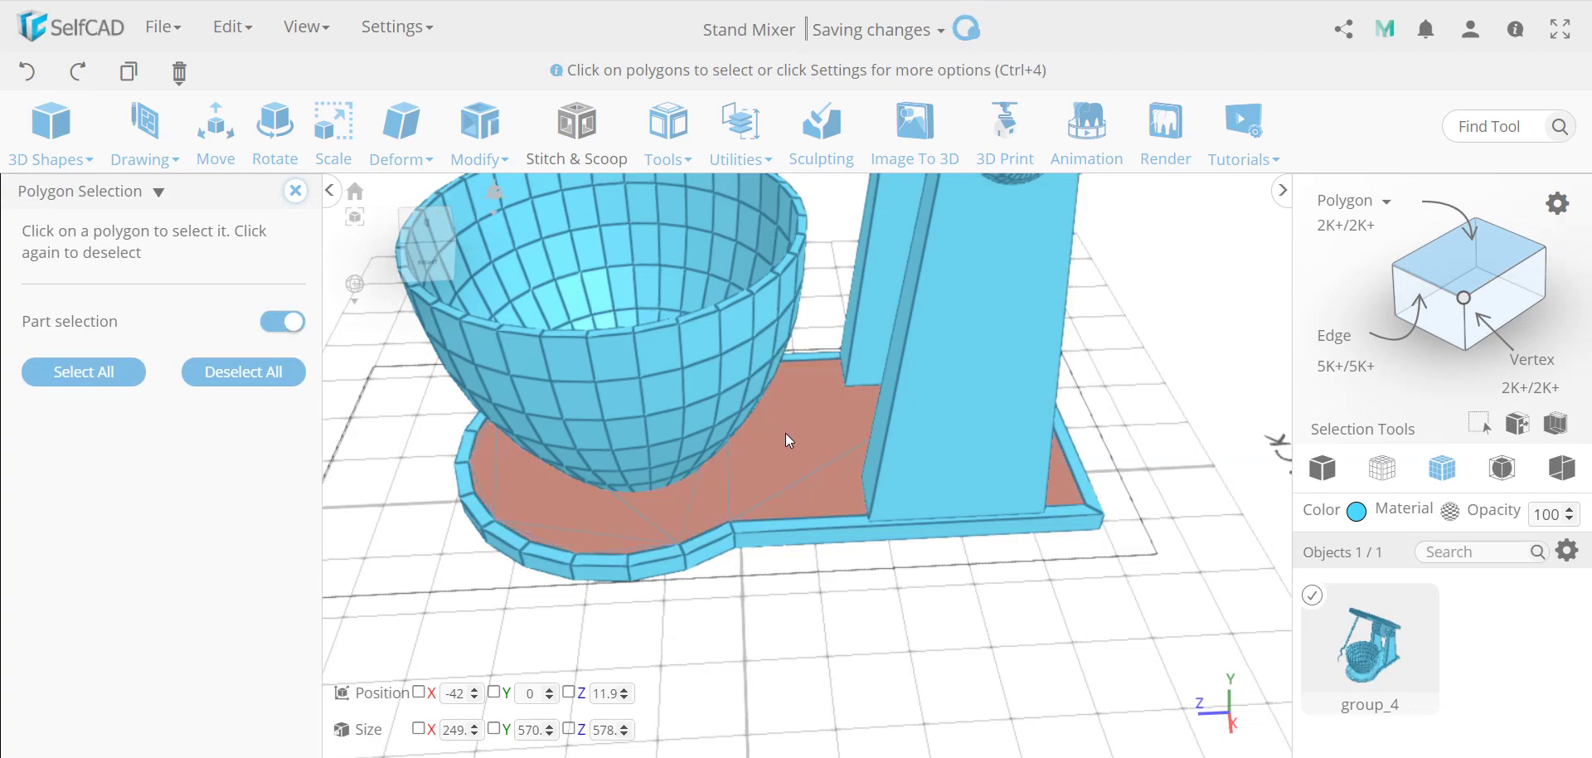
{"action": "left_click", "coordinate": [785, 433]}
{"action": "mouse_move", "coordinate": [479, 132]}
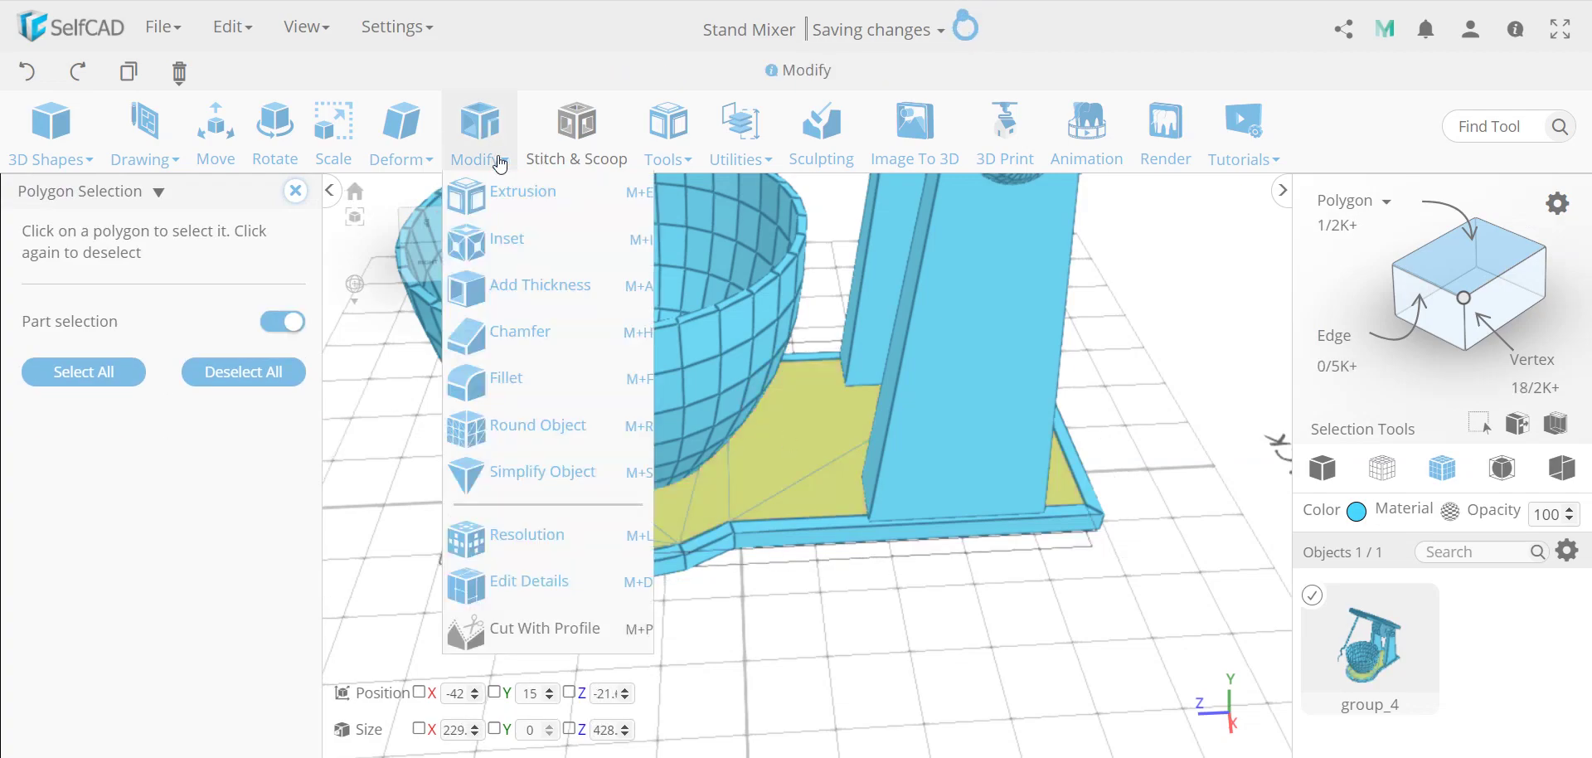
{"action": "left_click", "coordinate": [514, 193]}
{"action": "right_click_drag", "start_coordinate": [810, 566], "coordinate": [796, 399]}
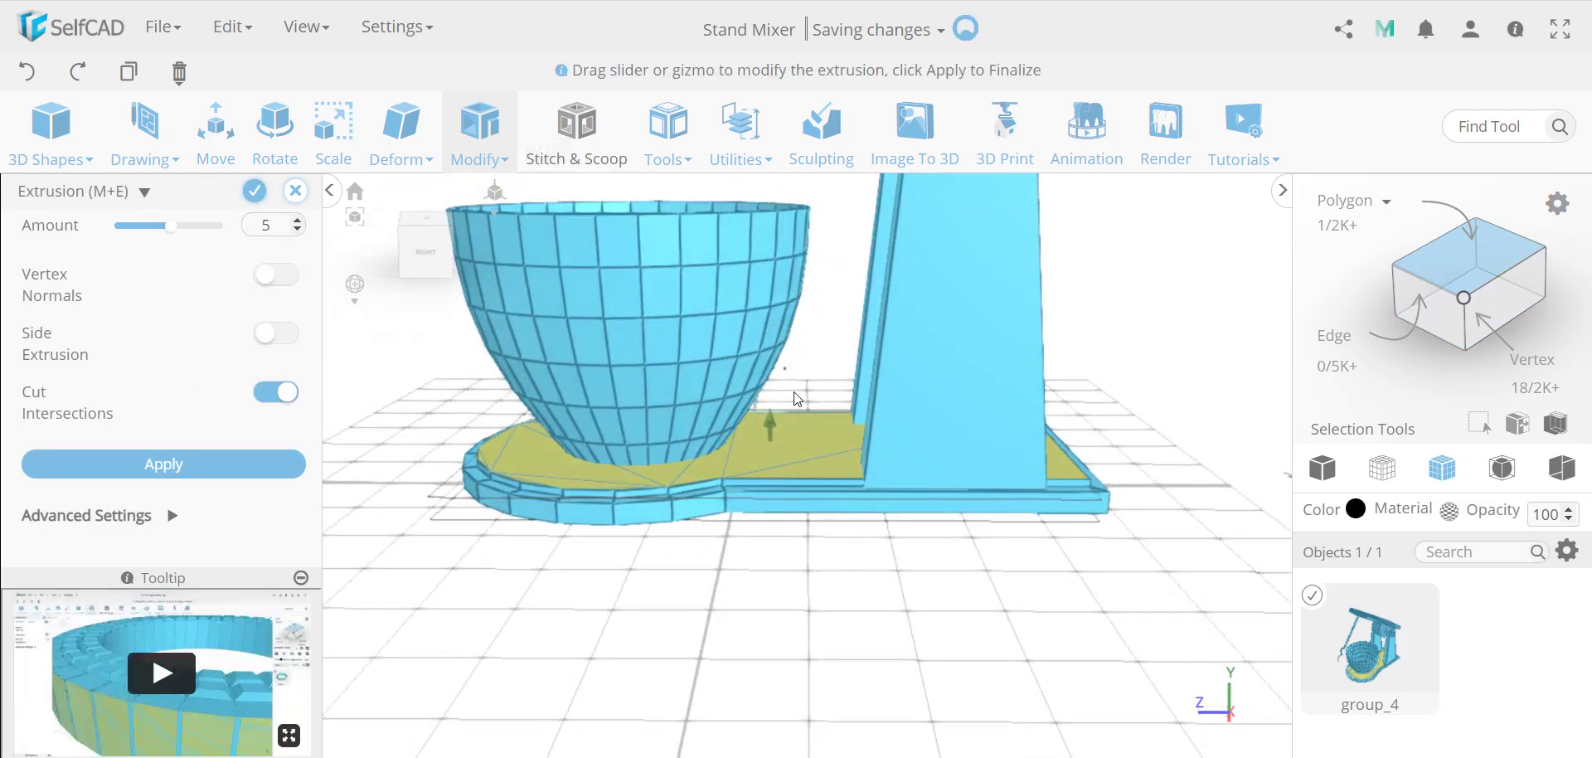
{"action": "left_click_drag", "start_coordinate": [770, 415], "coordinate": [771, 396]}
{"action": "right_click_drag", "start_coordinate": [717, 633], "coordinate": [721, 682]}
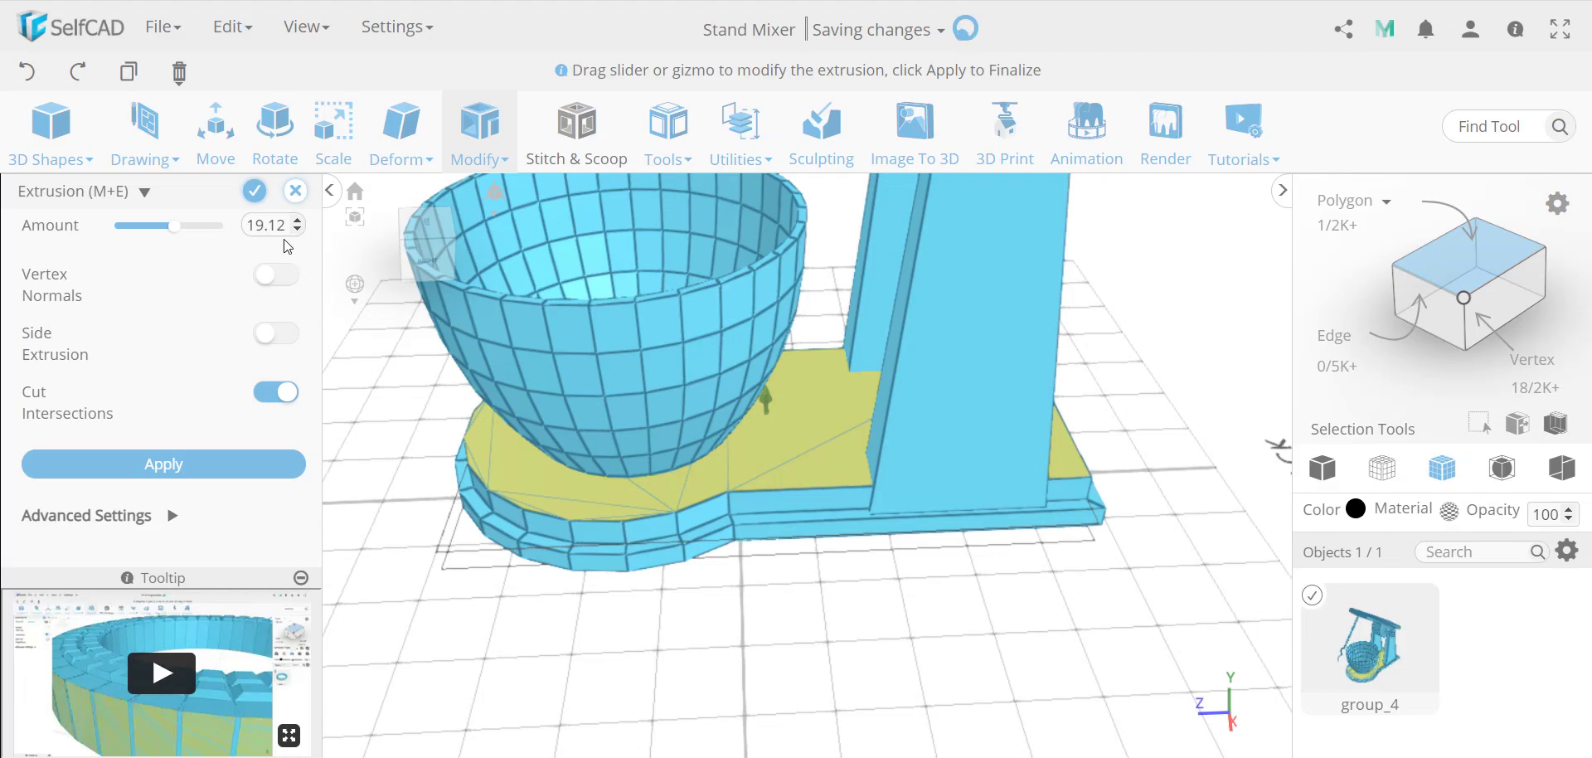
{"action": "left_click", "coordinate": [295, 192]}
{"action": "left_click", "coordinate": [791, 456]}
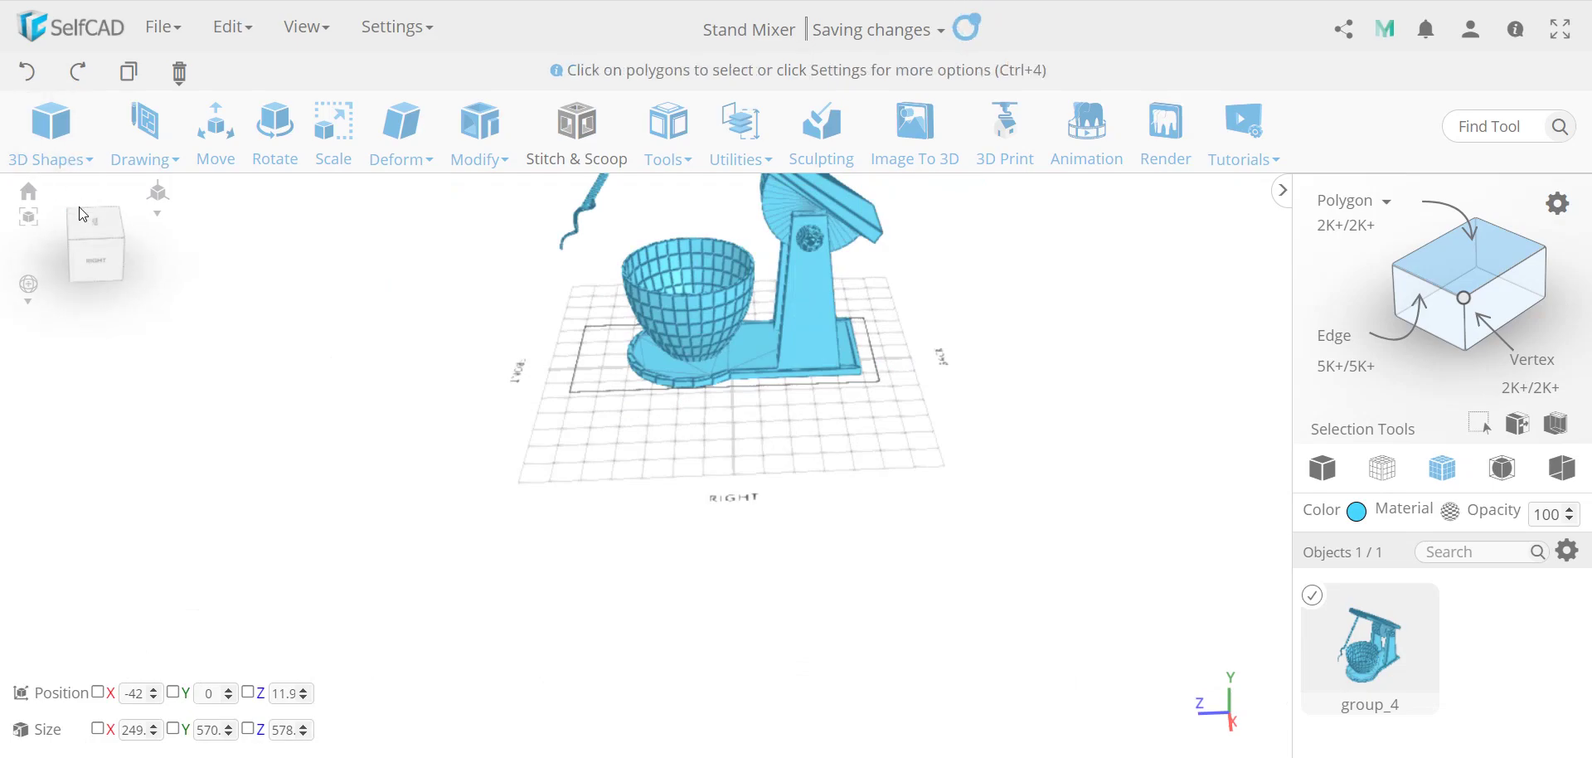
- Add a basic cube to the scene beside the mixer base
{"action": "left_click", "coordinate": [63, 145]}
{"action": "left_click", "coordinate": [58, 238]}
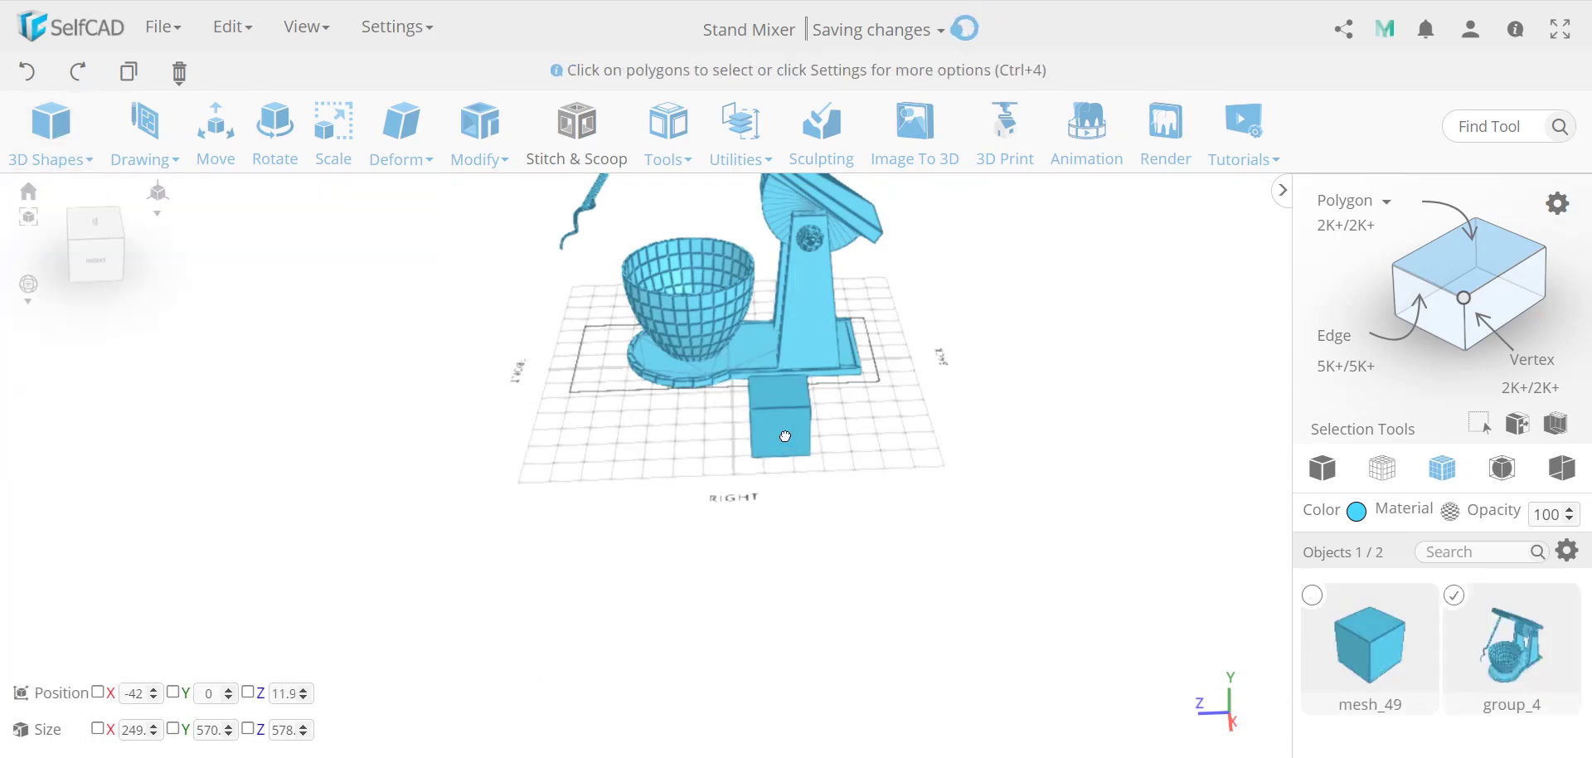
{"action": "scroll", "coordinate": [795, 423], "scroll_direction": "up", "scroll_amount": 3}
{"action": "left_click_drag", "start_coordinate": [796, 430], "coordinate": [821, 468]}
{"action": "left_click", "coordinate": [500, 141]}
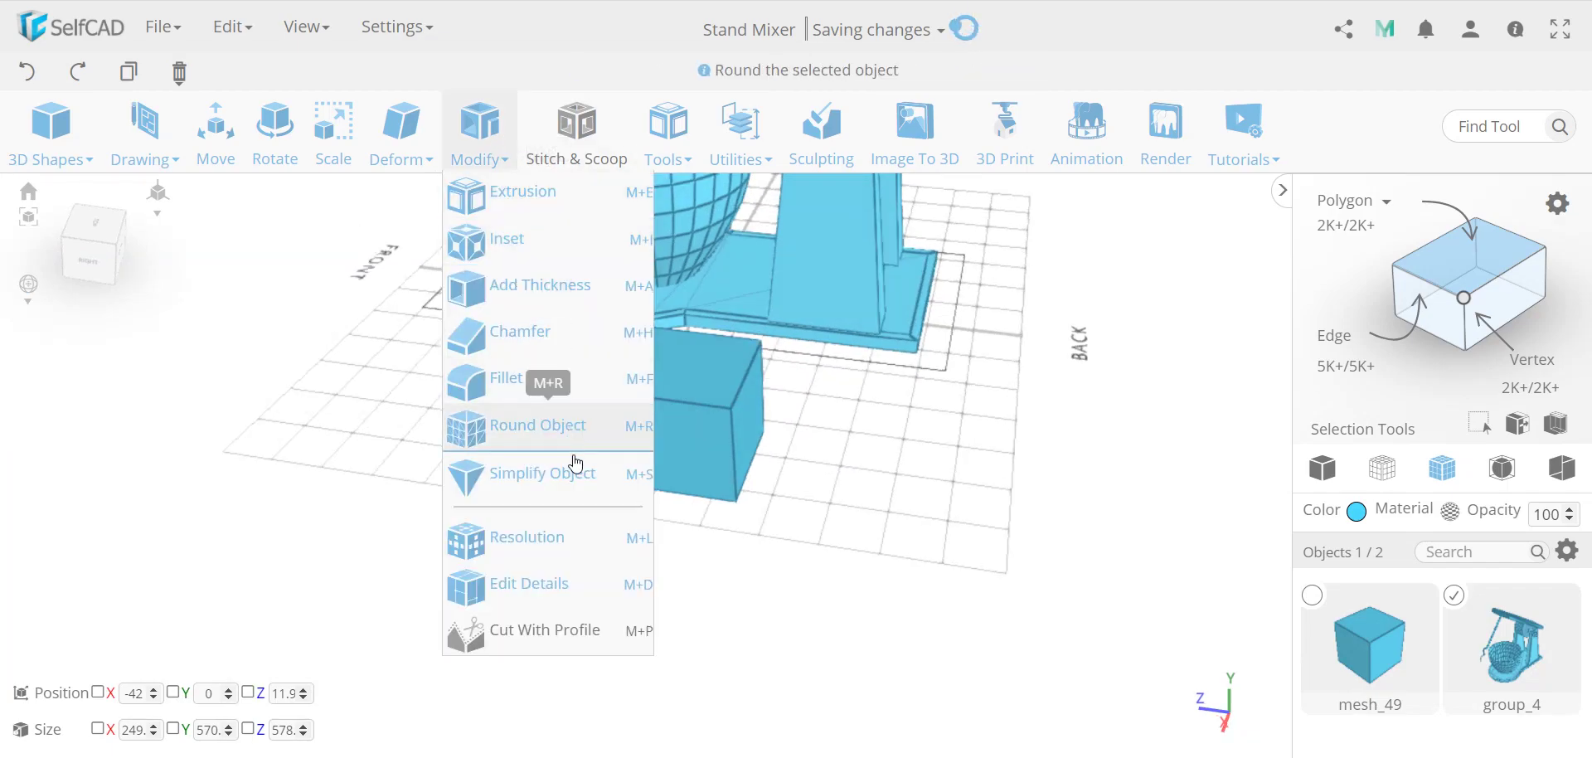
{"action": "left_click", "coordinate": [576, 580]}
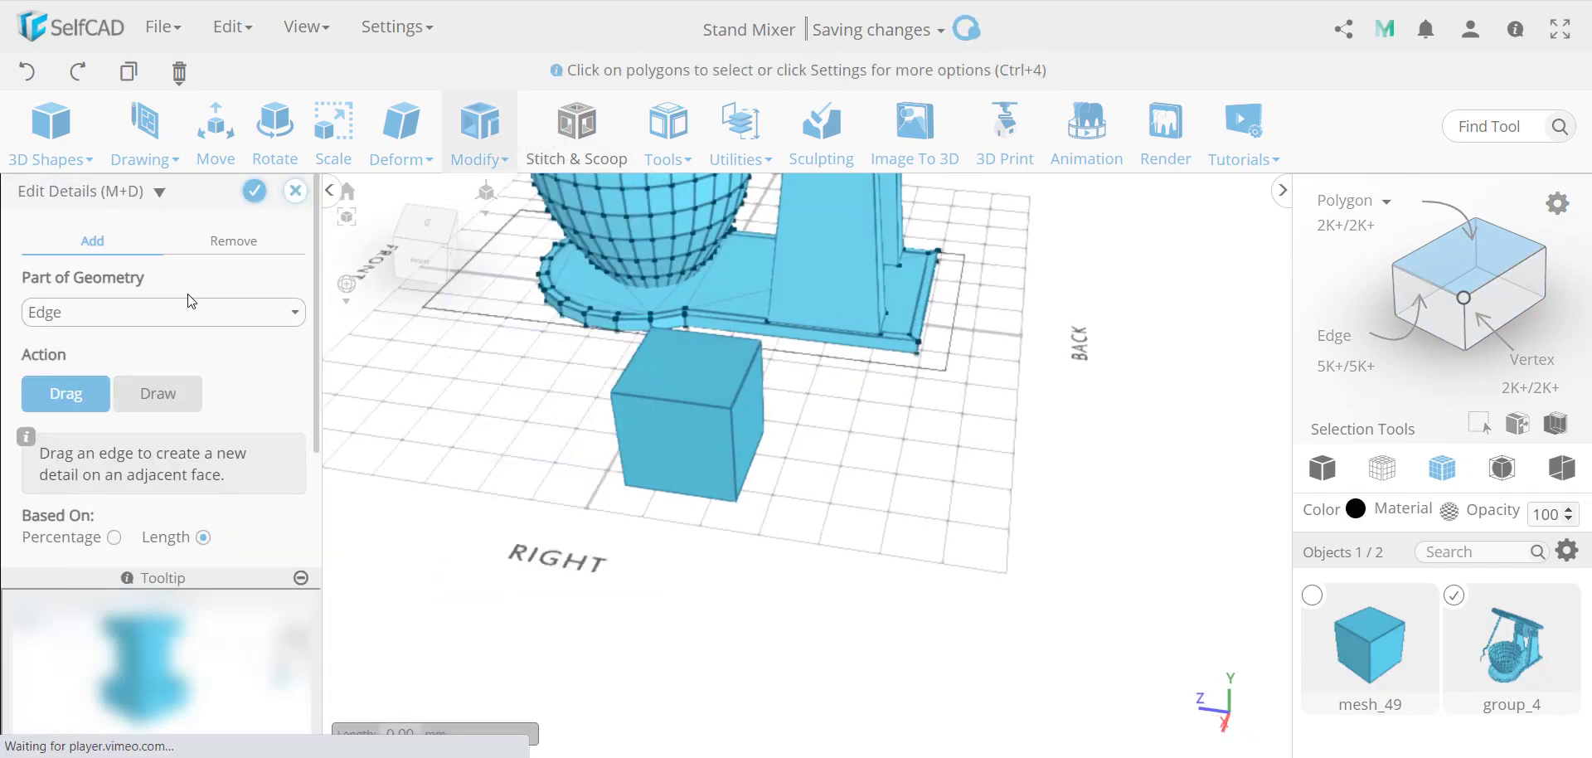
{"action": "left_click", "coordinate": [295, 194]}
{"action": "left_click", "coordinate": [778, 442]}
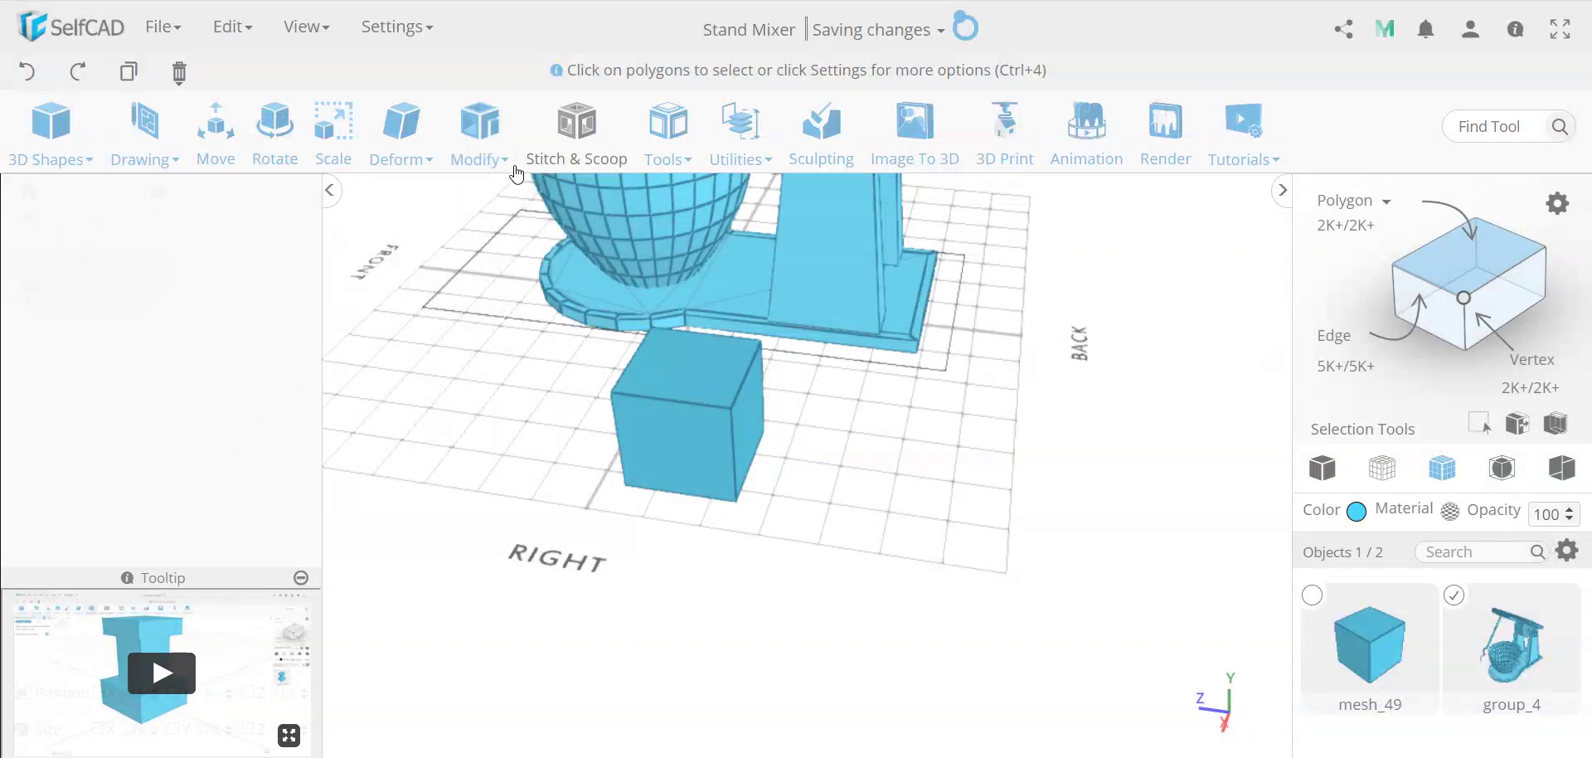
- Adjust the detail level of the mixer group with the Resolution tool and apply it
{"action": "left_click", "coordinate": [479, 135]}
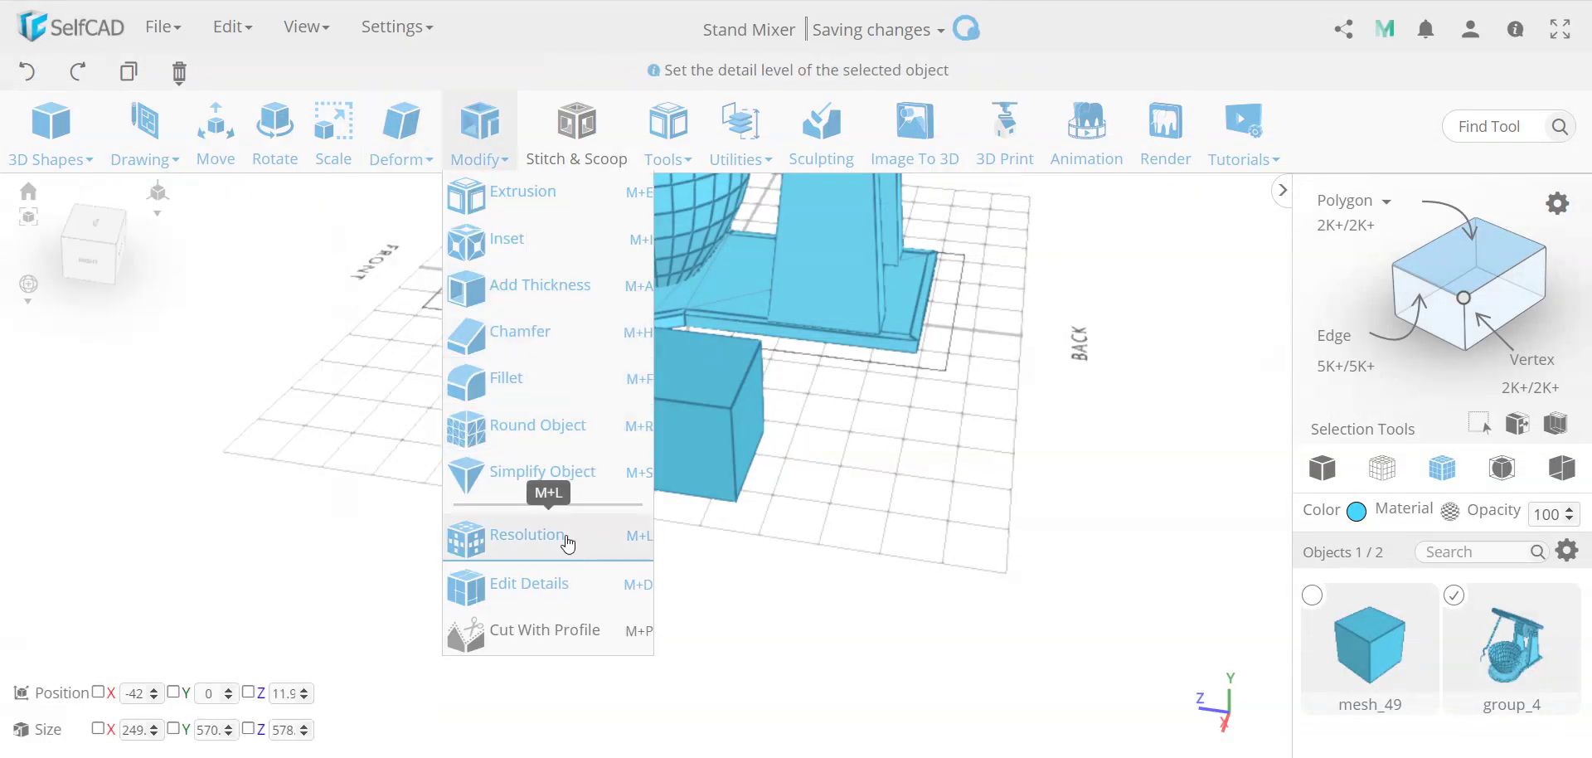
{"action": "left_click", "coordinate": [522, 535]}
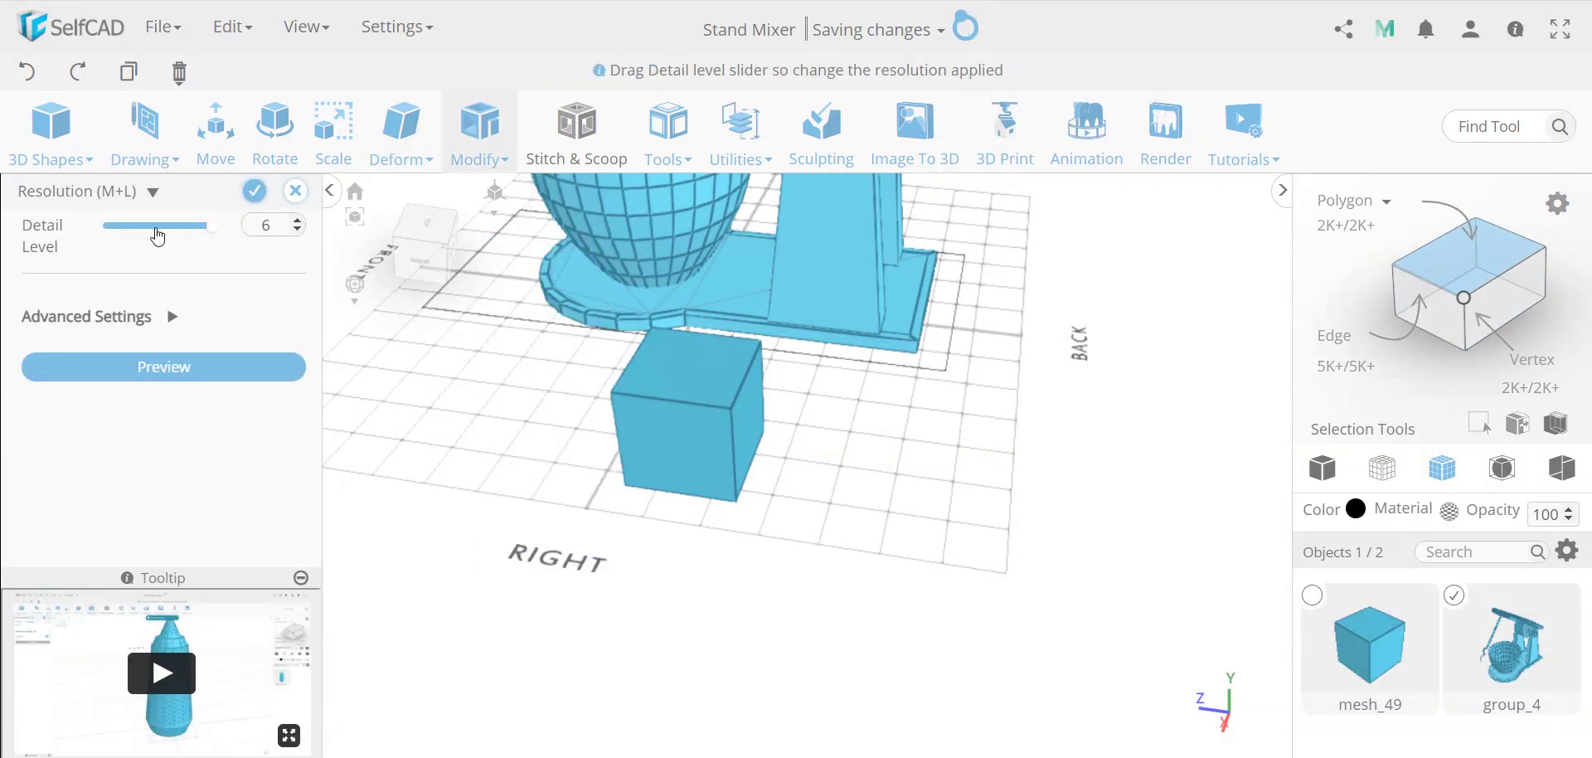
{"action": "left_click", "coordinate": [157, 237]}
{"action": "left_click", "coordinate": [254, 191]}
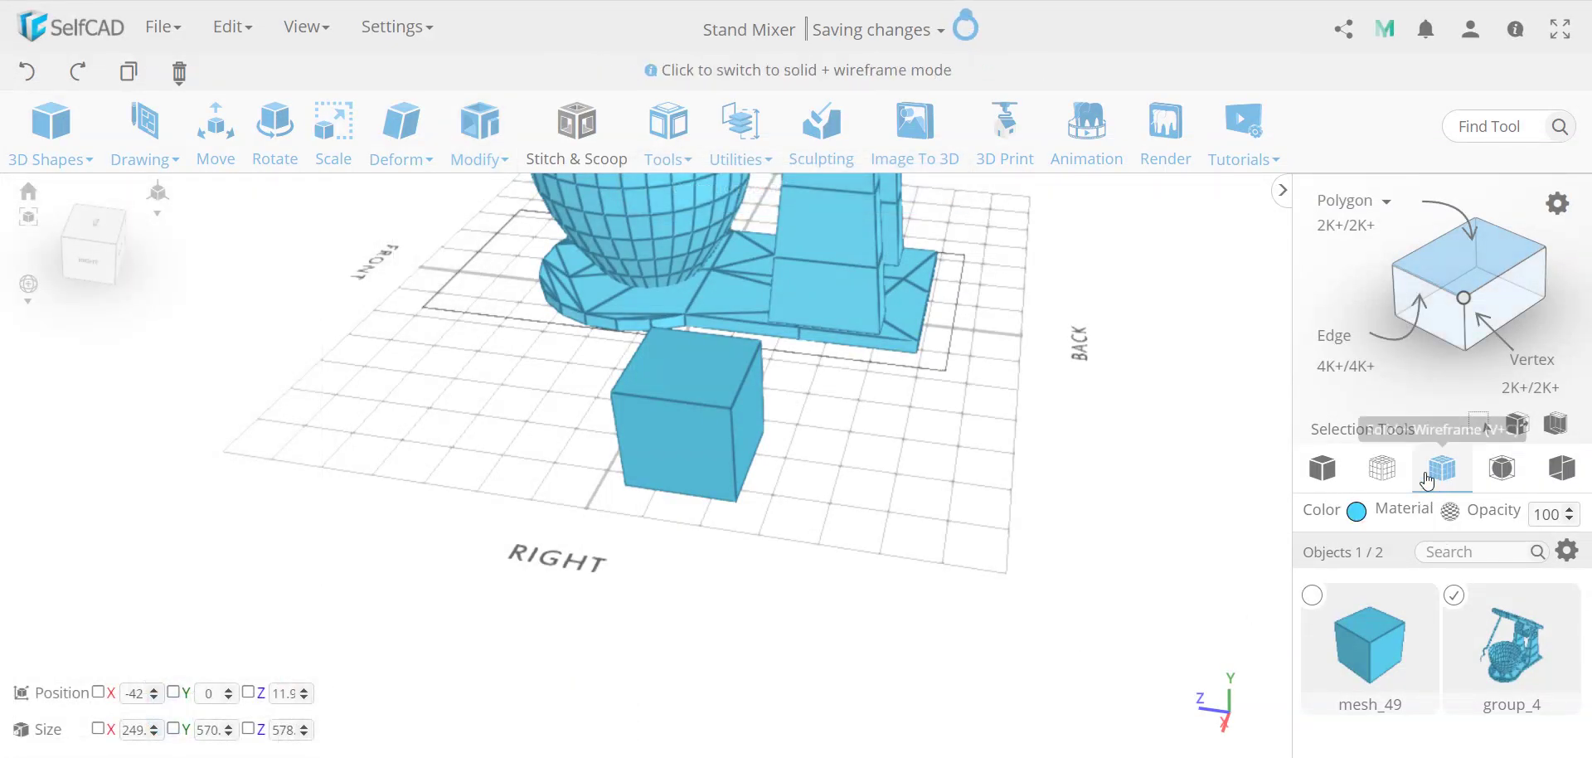
- Select only the cube beside the mixer and apply the Resolution tool to it with detail level 3
{"action": "left_click_drag", "start_coordinate": [764, 334], "coordinate": [734, 418]}
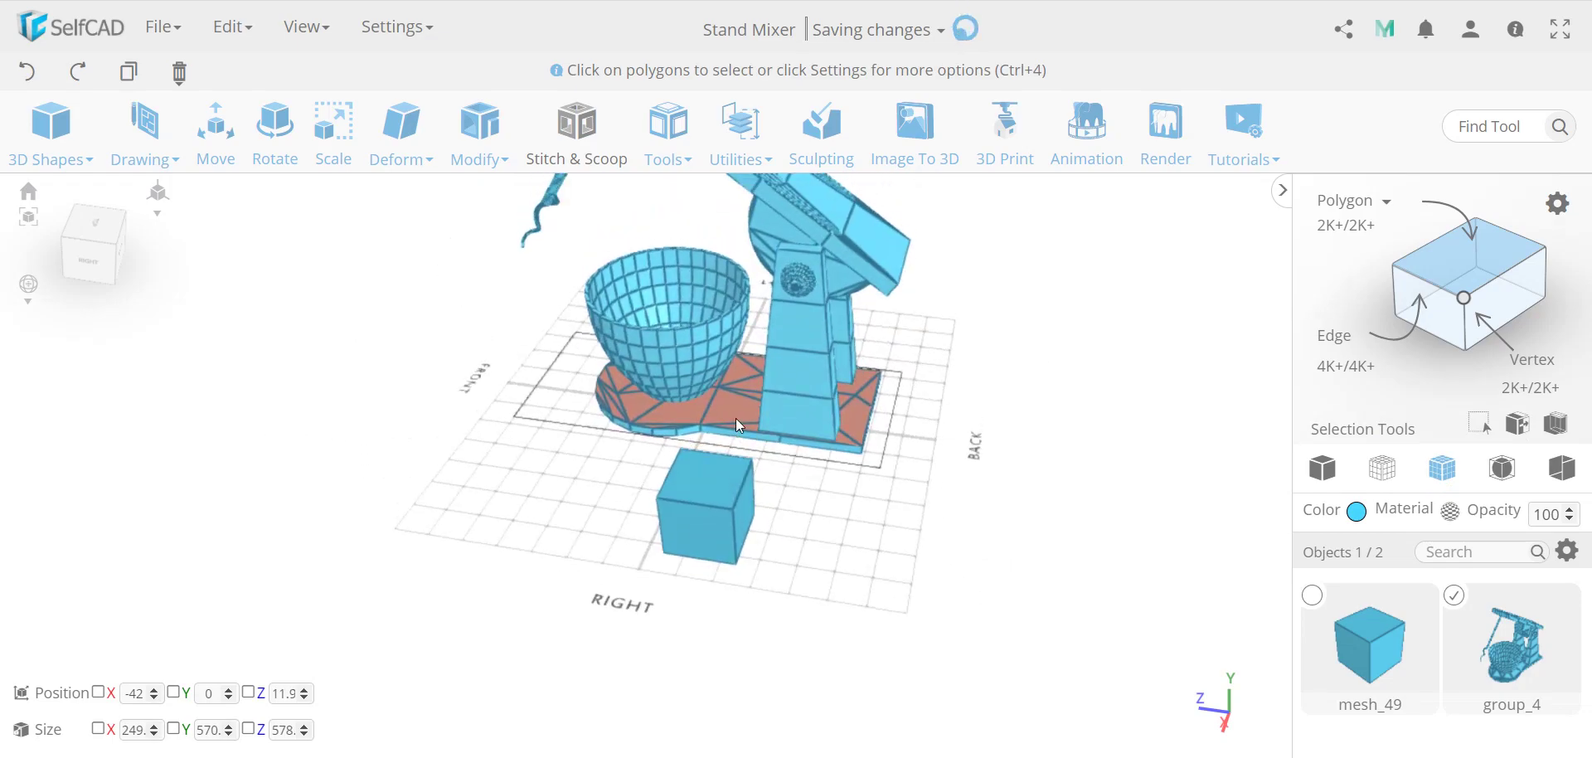
{"action": "left_click", "coordinate": [1454, 597]}
{"action": "left_click", "coordinate": [1311, 599]}
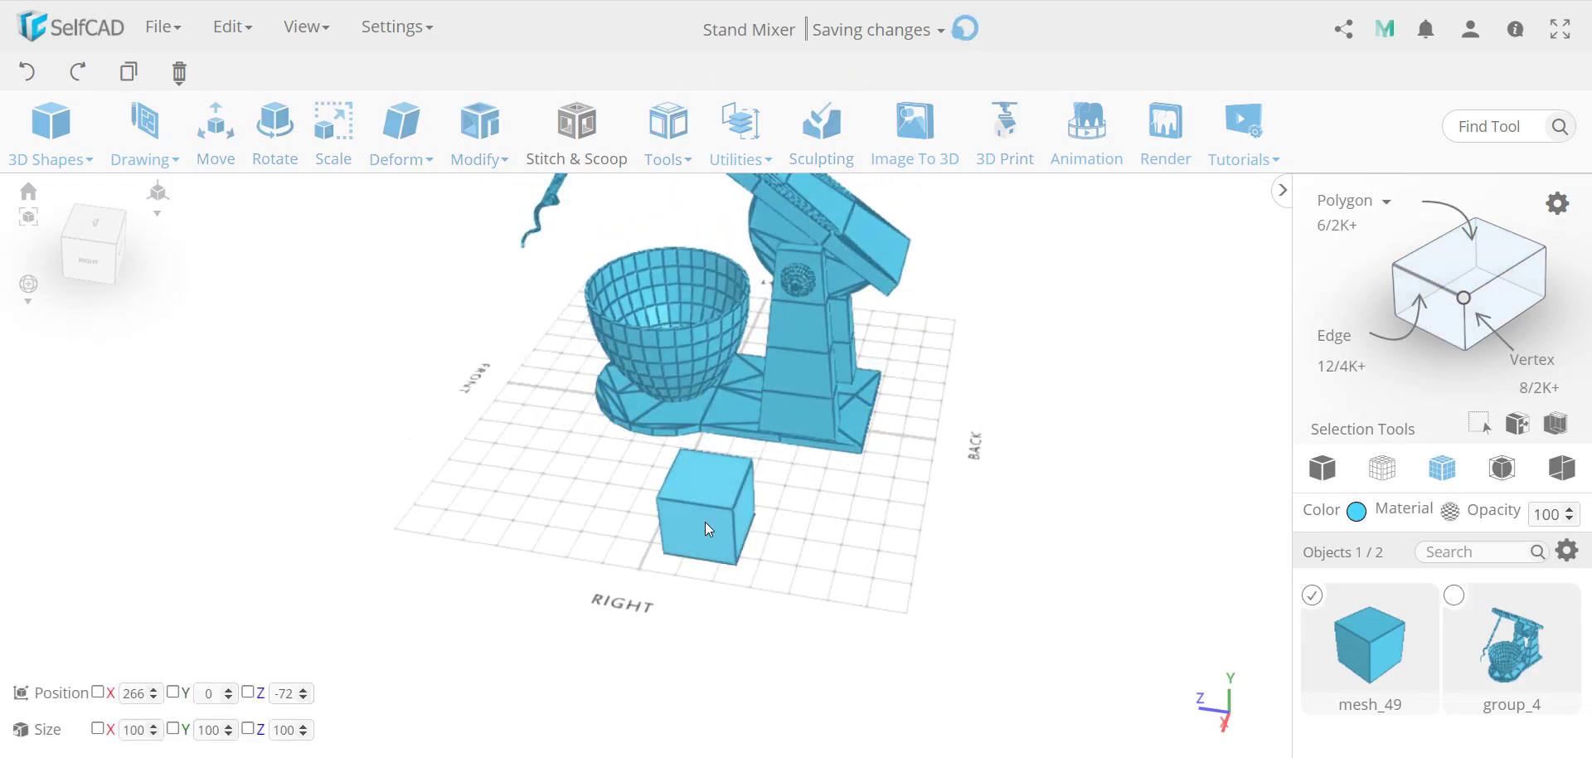
{"action": "mouse_move", "coordinate": [501, 142]}
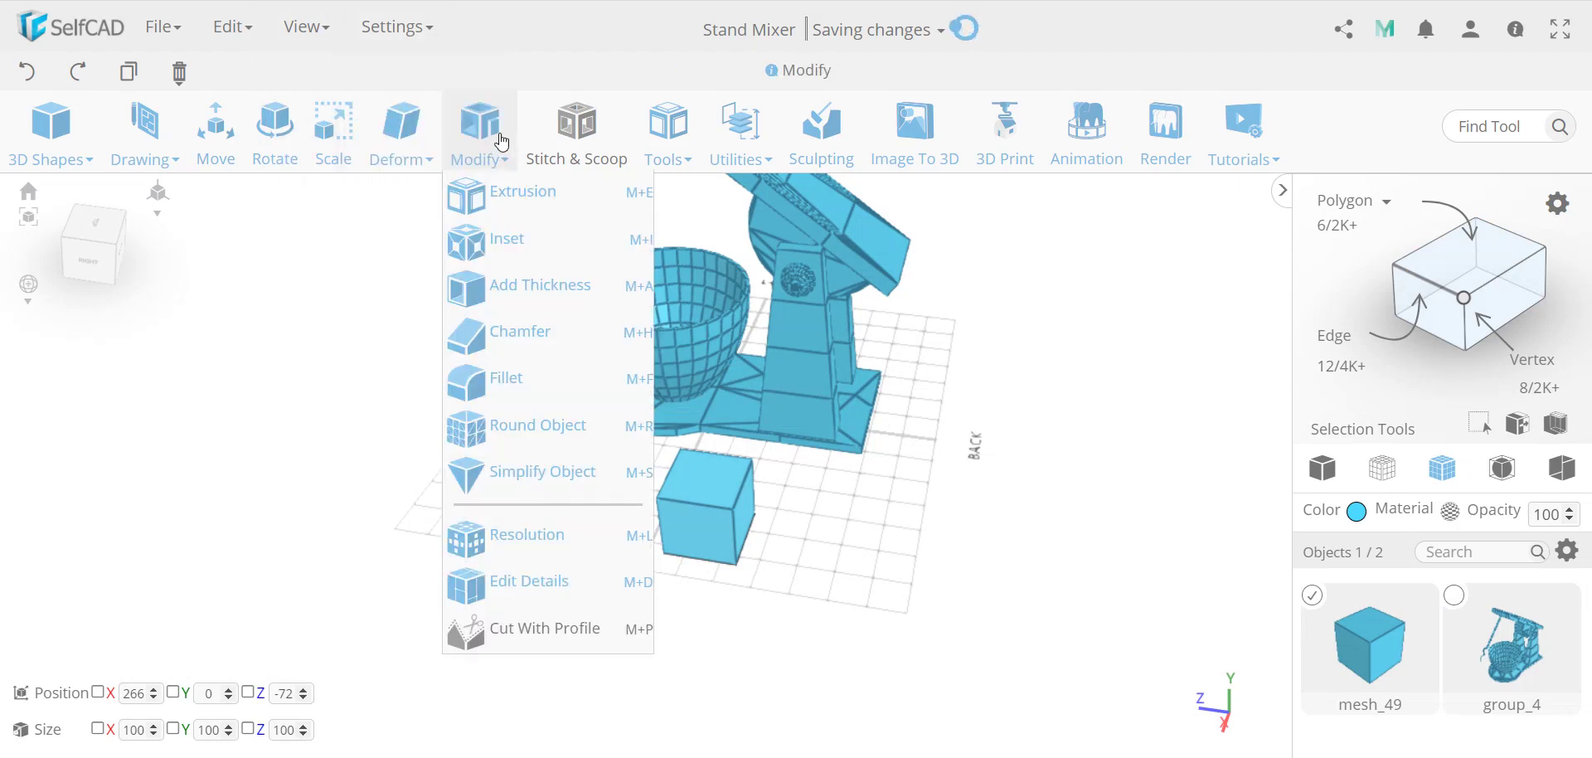
{"action": "left_click", "coordinate": [544, 543]}
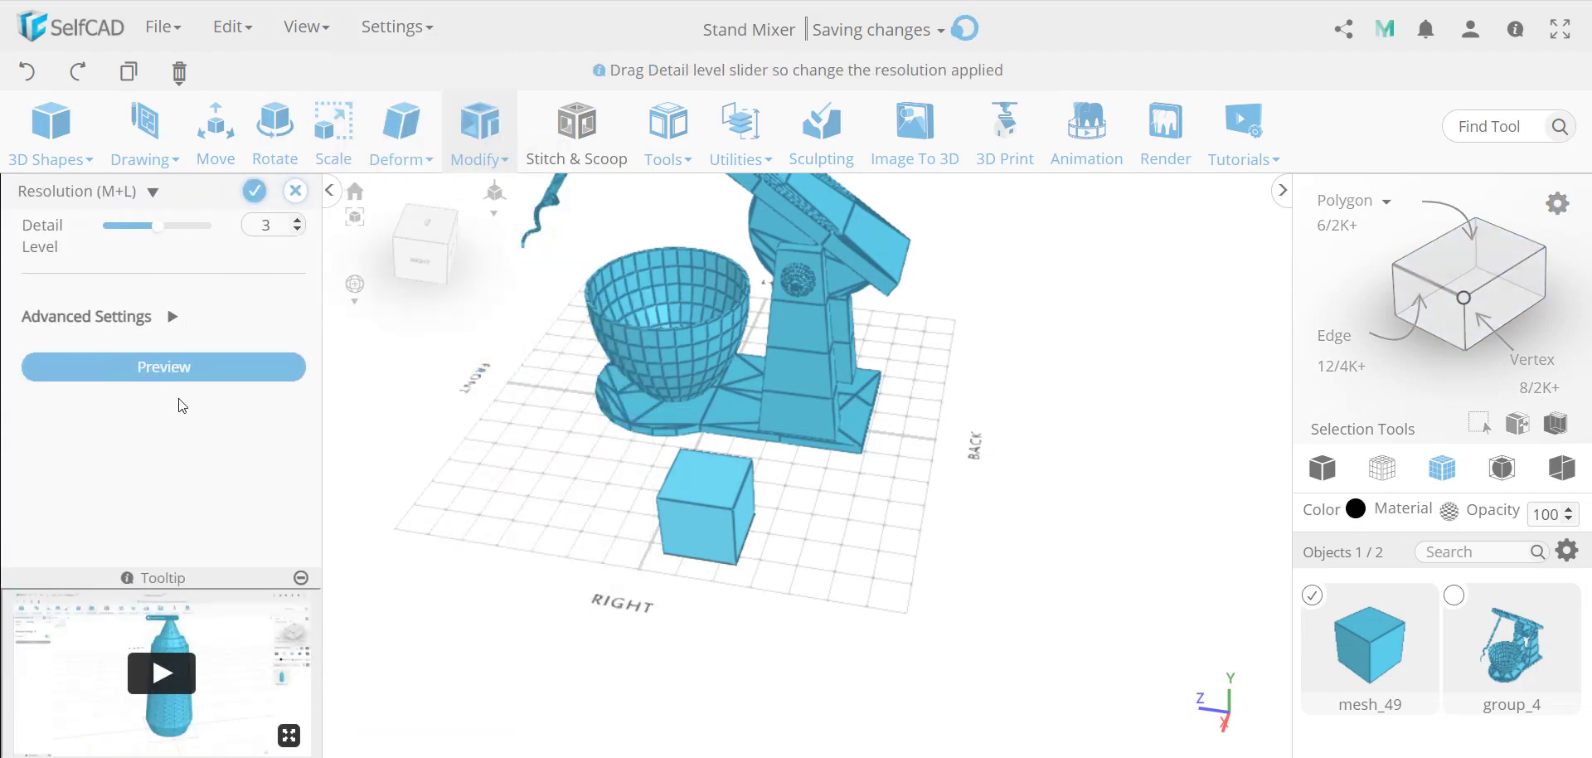
{"action": "left_click", "coordinate": [204, 366]}
{"action": "left_click", "coordinate": [256, 192]}
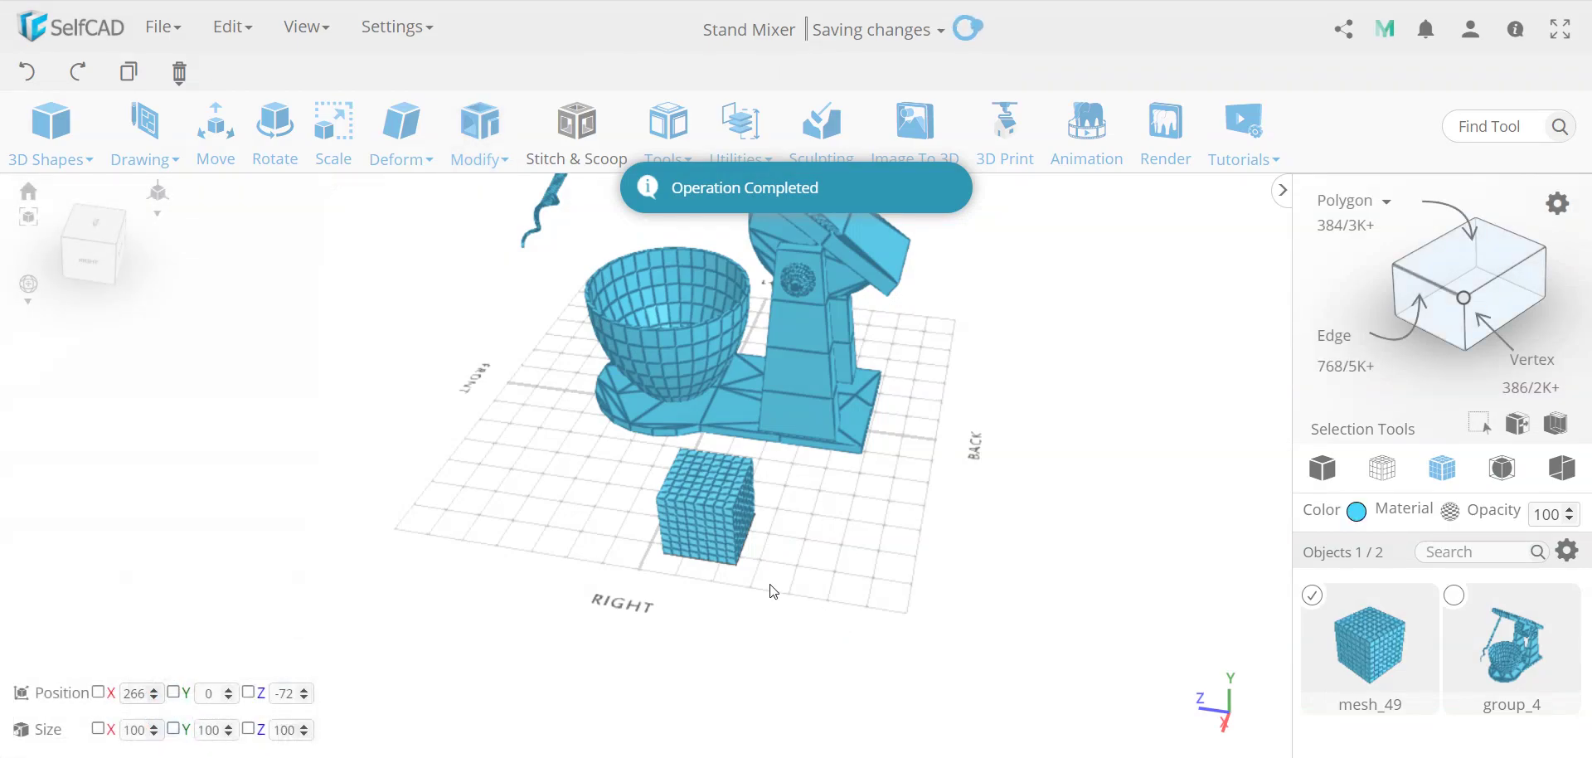
- Select the cube's whole top in polygon selection mode and convert the selection to individual faces
{"action": "scroll", "coordinate": [746, 490], "scroll_direction": "up", "scroll_amount": 6}
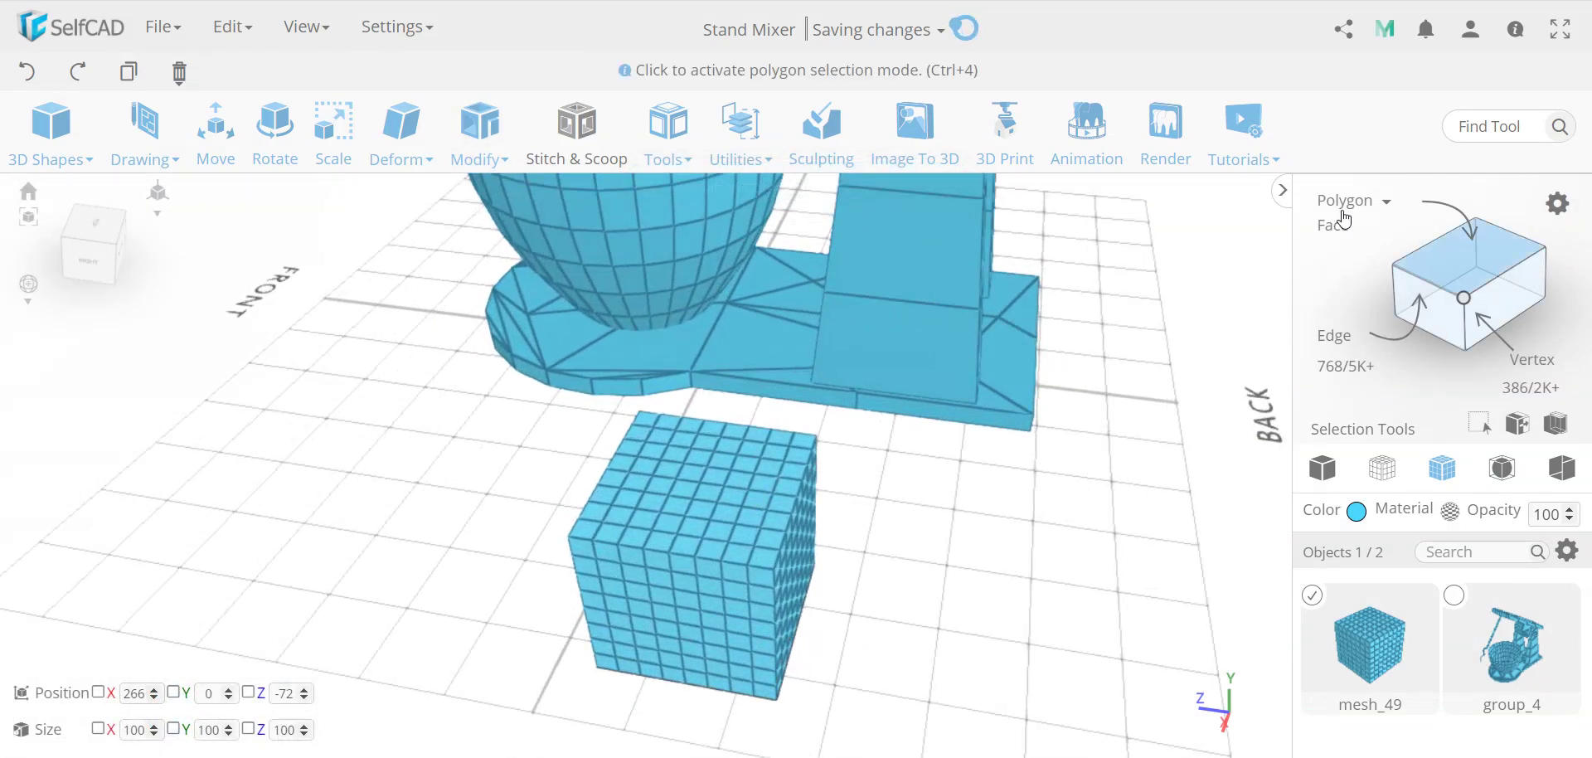
{"action": "left_click", "coordinate": [1467, 248]}
{"action": "left_click", "coordinate": [710, 530]}
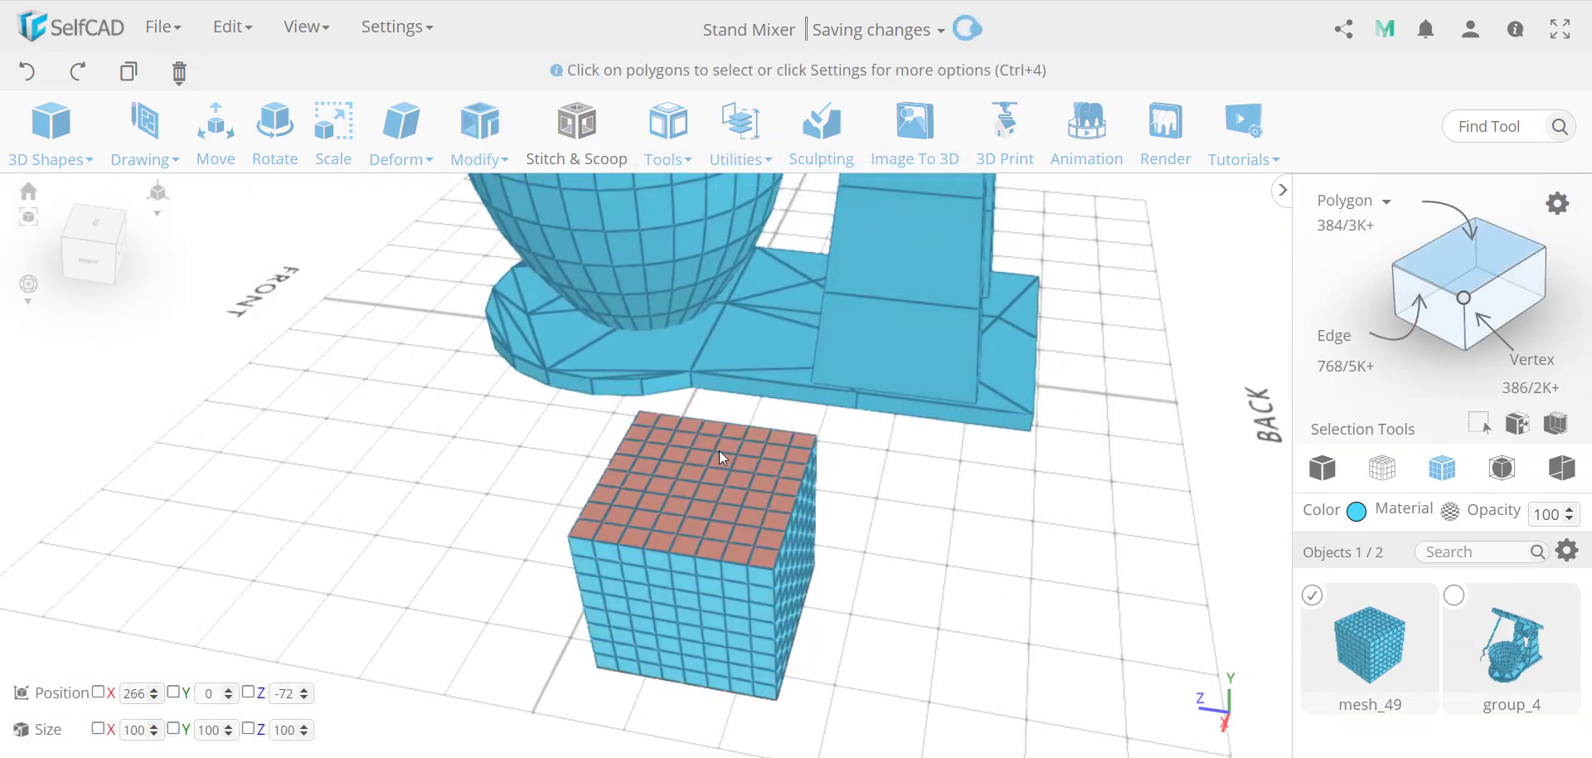
{"action": "left_click", "coordinate": [700, 485]}
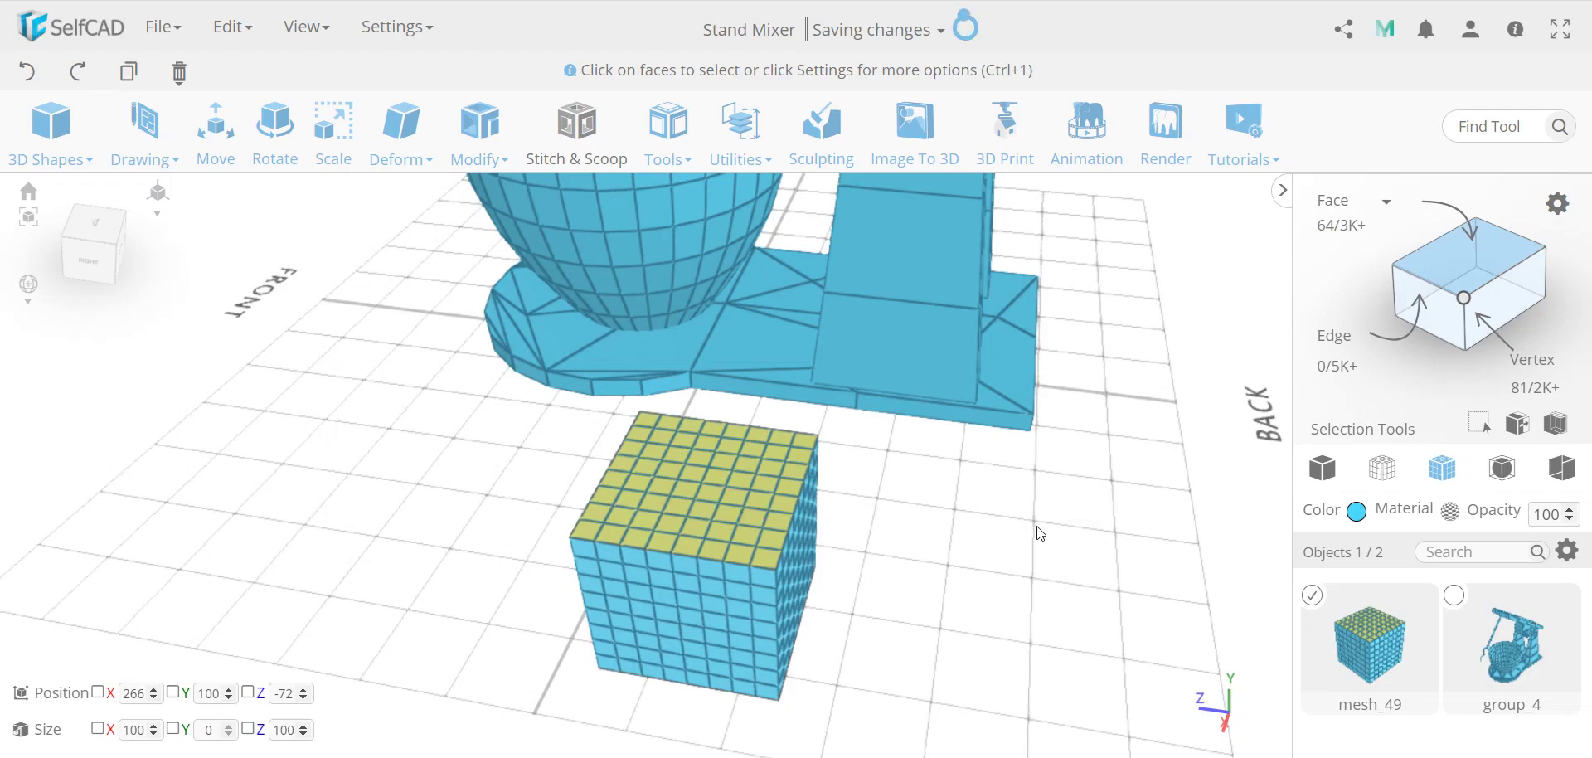
- Select a small patch of faces in the middle of the cube's top and move it up to Y 103
{"action": "left_click", "coordinate": [955, 537]}
{"action": "left_click_drag", "start_coordinate": [731, 502], "coordinate": [638, 486]}
{"action": "left_click_drag", "start_coordinate": [468, 515], "coordinate": [470, 503]}
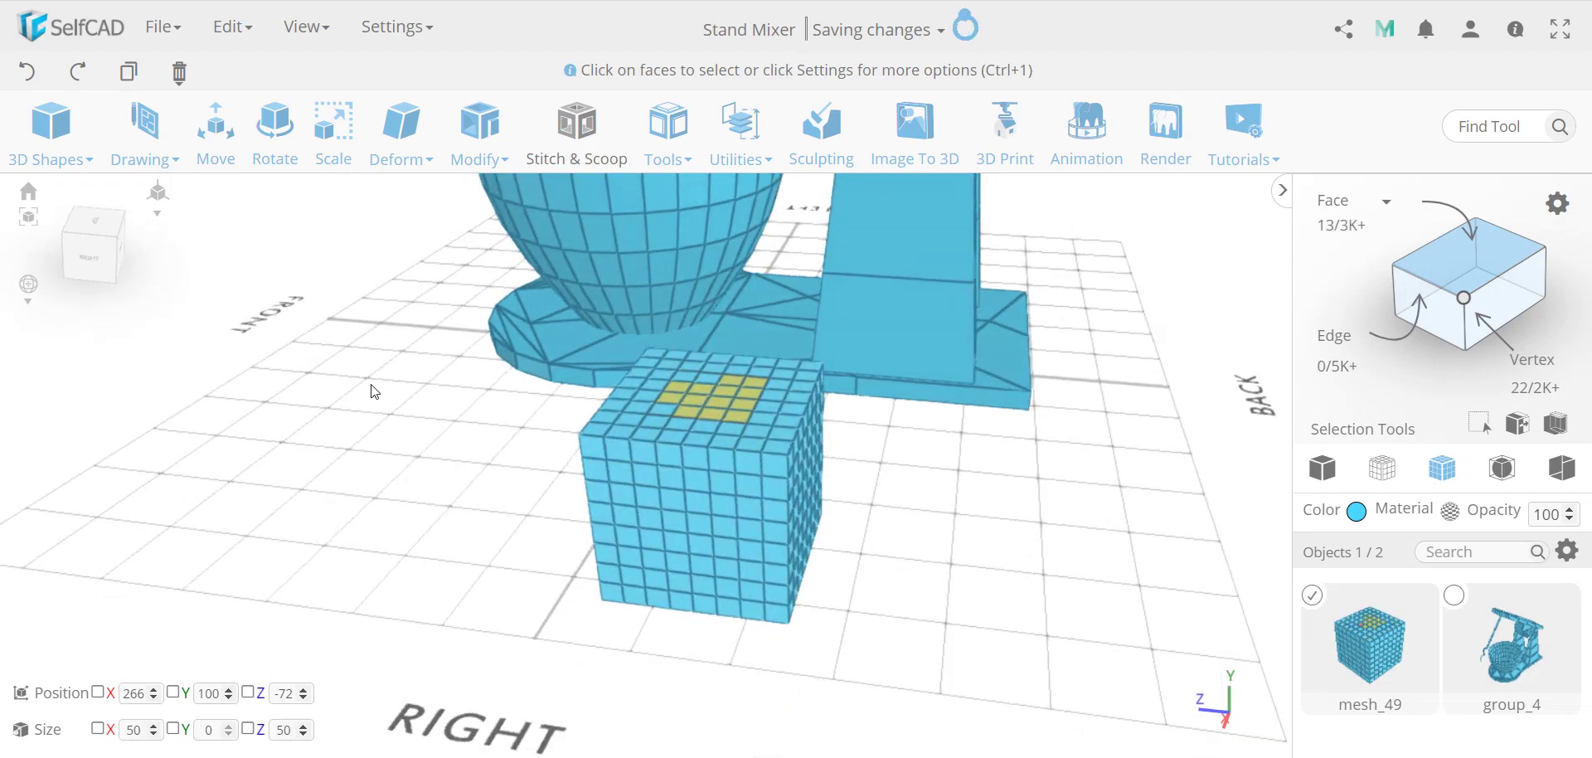
{"action": "key", "text": "m"}
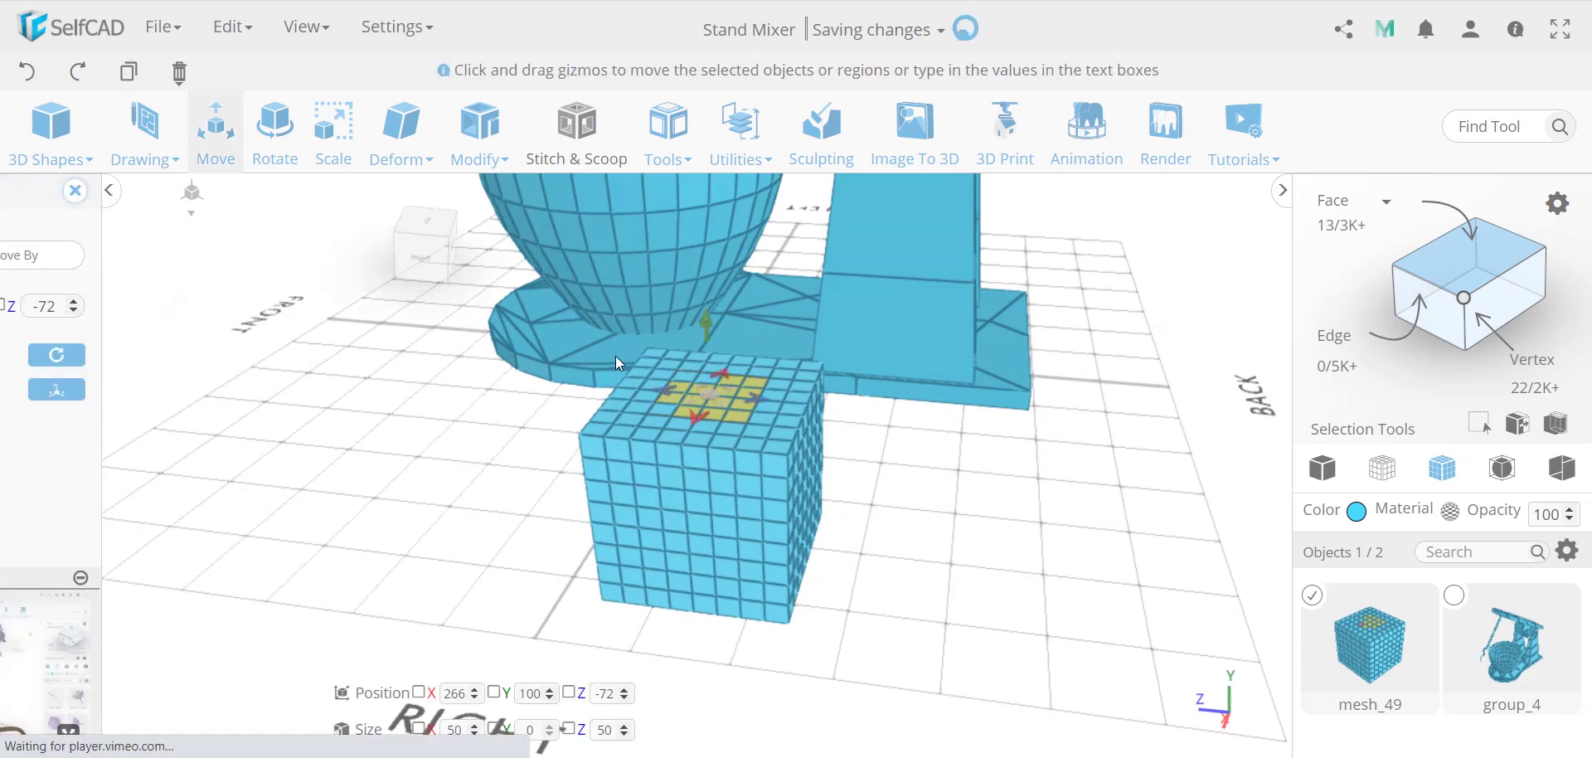
{"action": "left_click_drag", "start_coordinate": [706, 321], "coordinate": [708, 321]}
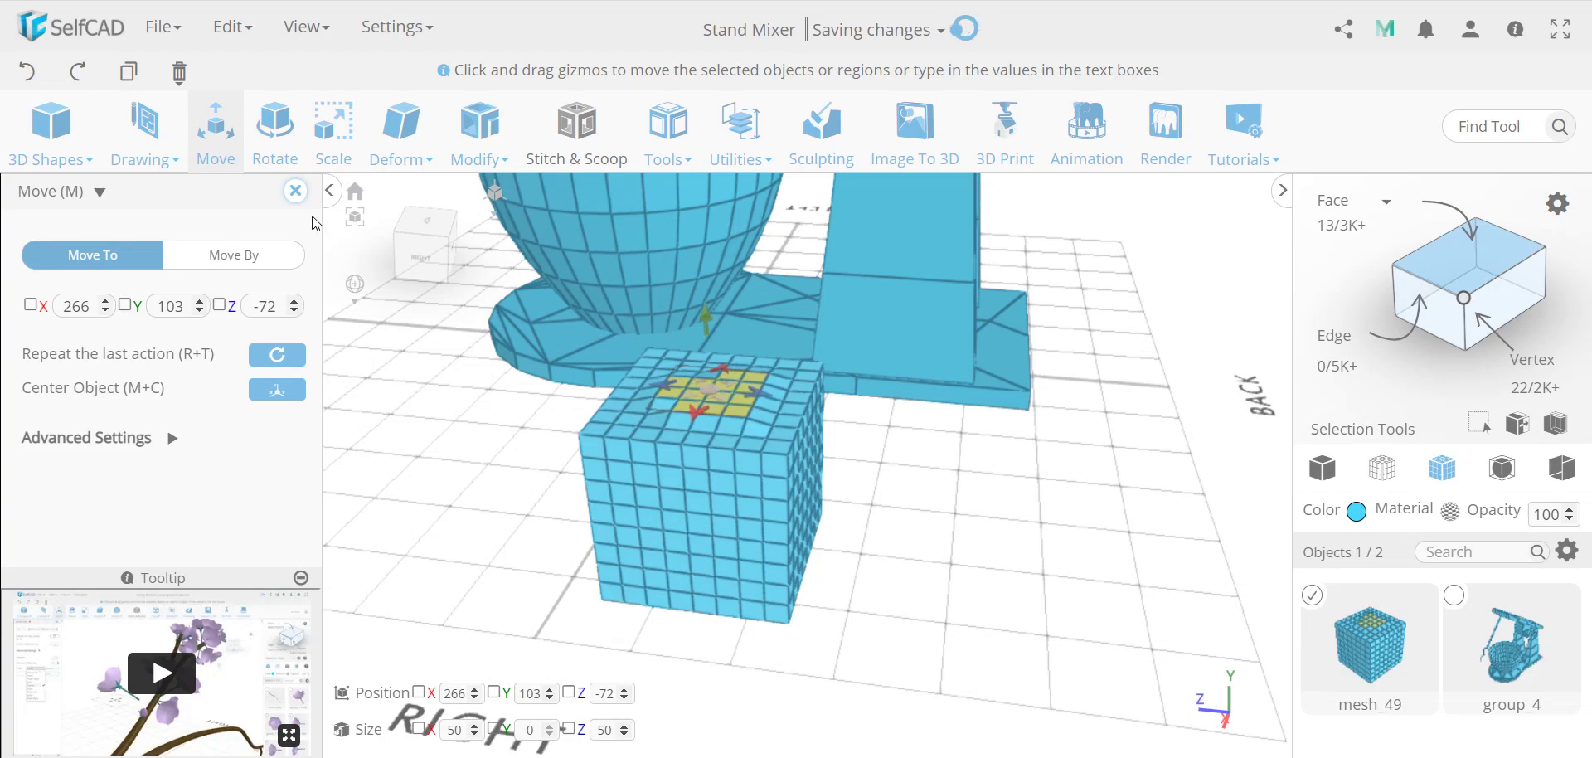
{"action": "left_click", "coordinate": [295, 191]}
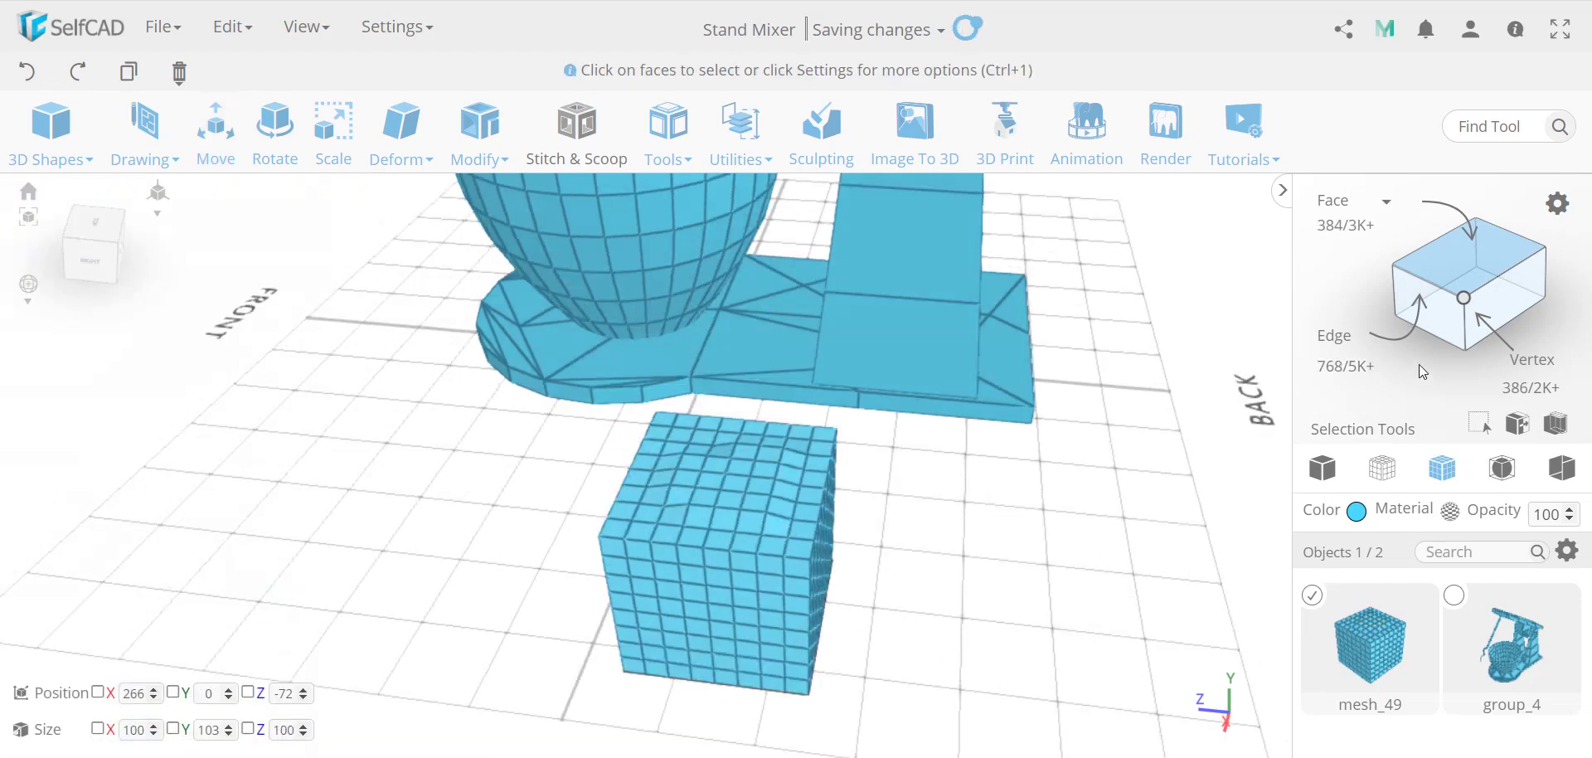
- Switch to polygon selection, open its settings and set the tolerance to 3 to test highlighting of the cube's uneven top
{"action": "left_click", "coordinate": [1336, 225]}
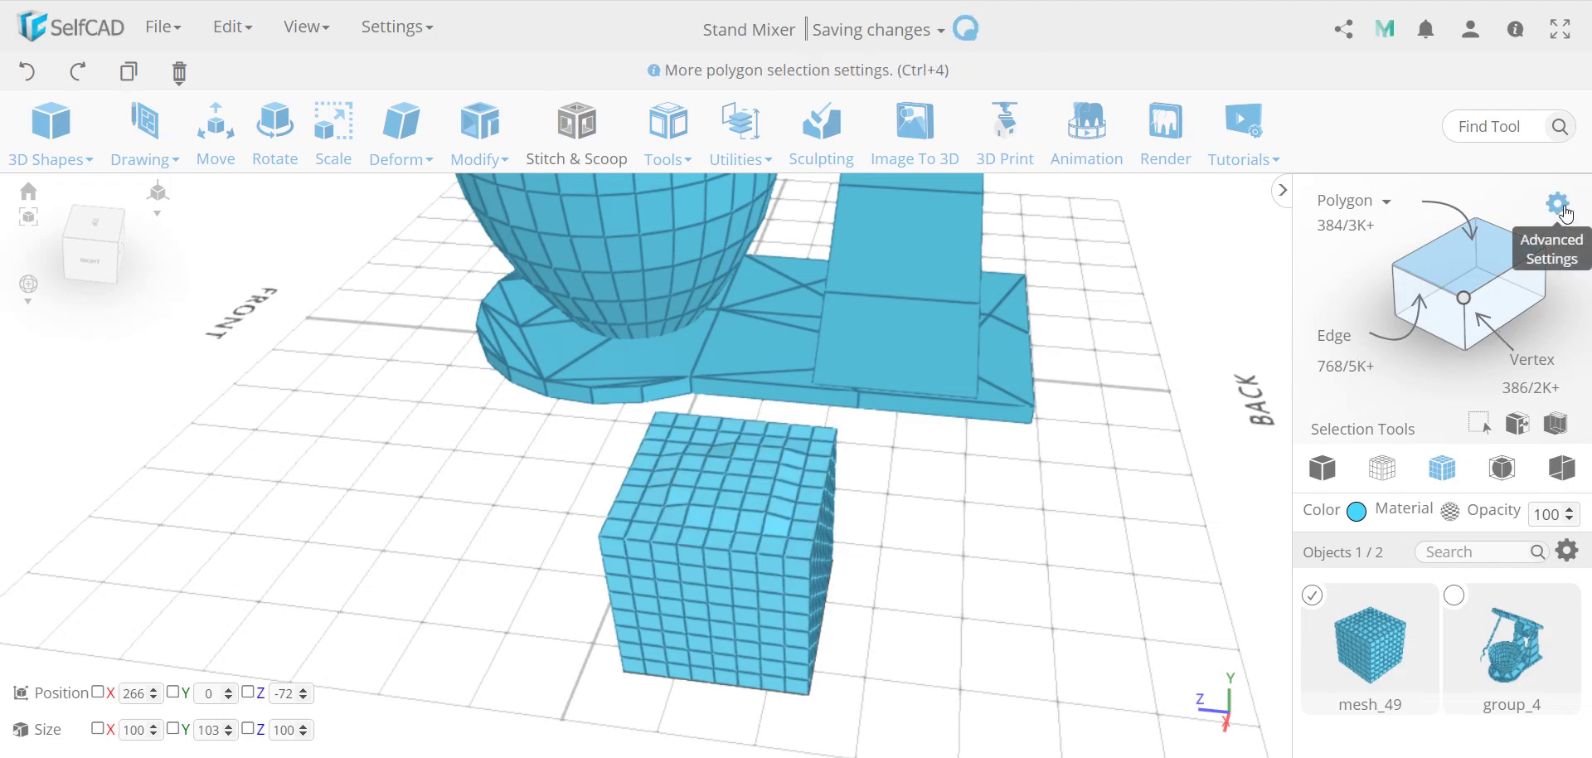
{"action": "key", "text": "ctrl+4"}
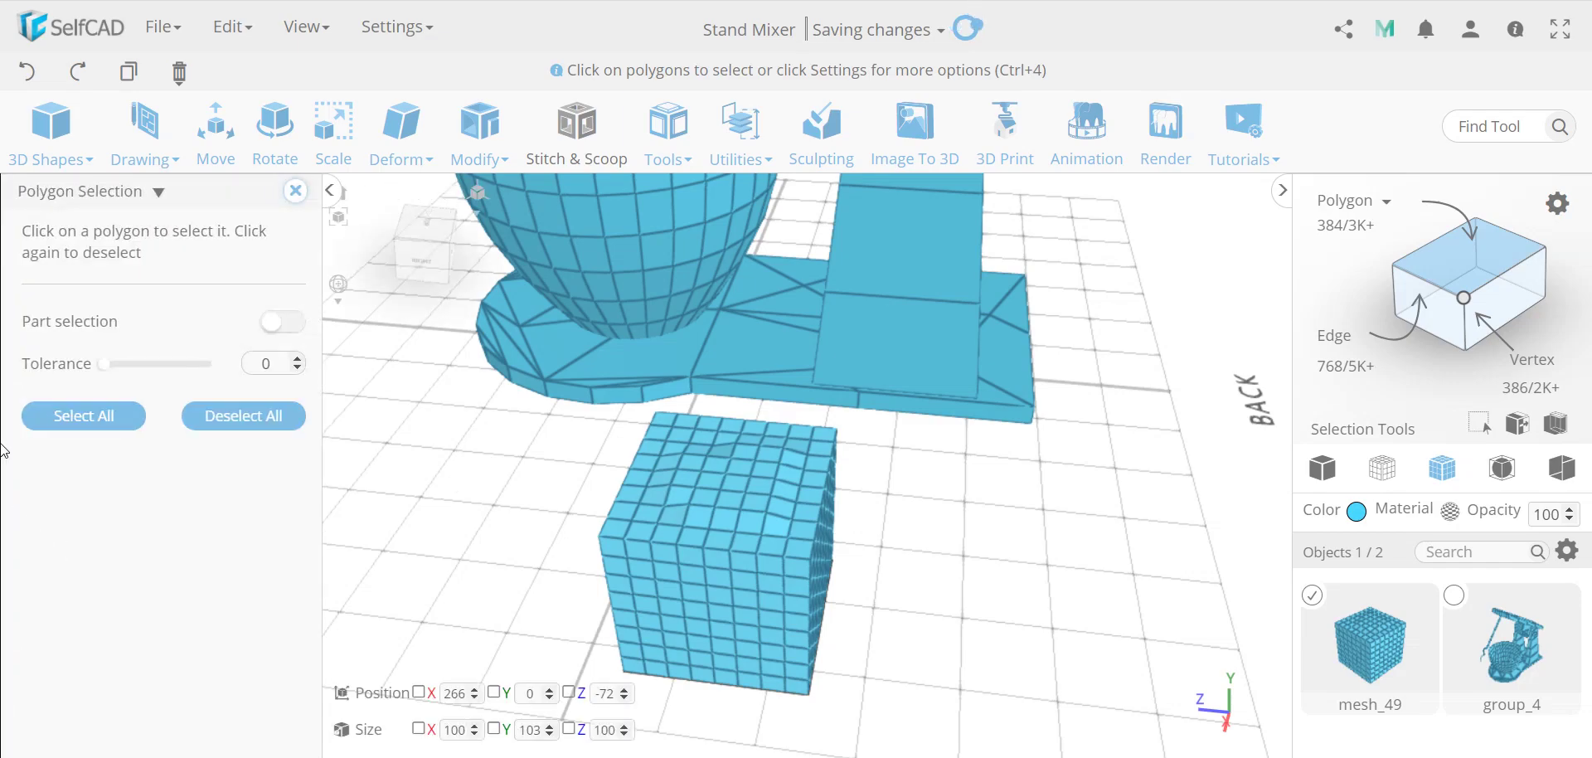
{"action": "left_click", "coordinate": [134, 364]}
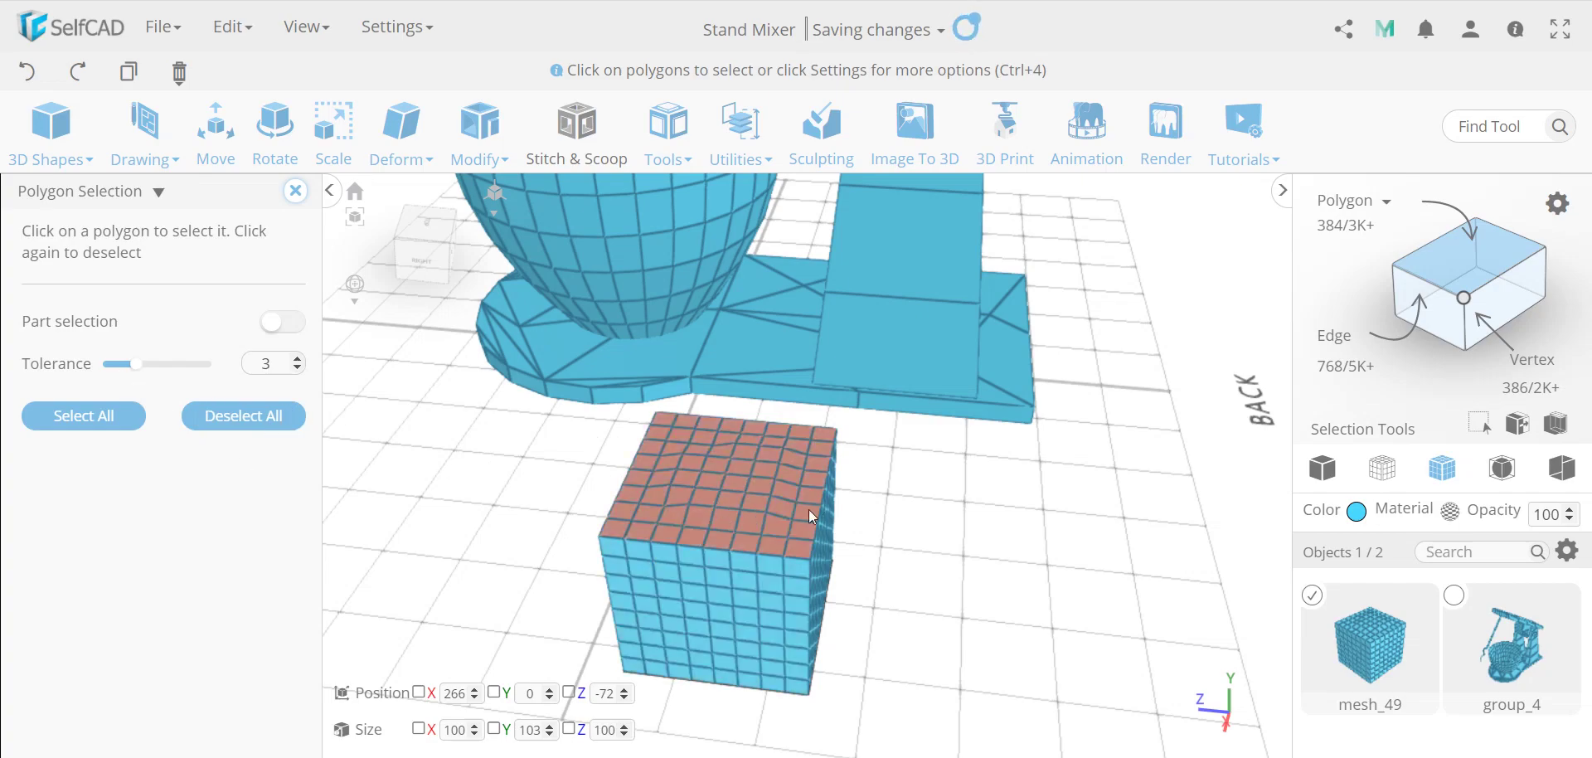
{"action": "left_click_drag", "start_coordinate": [771, 520], "coordinate": [792, 417]}
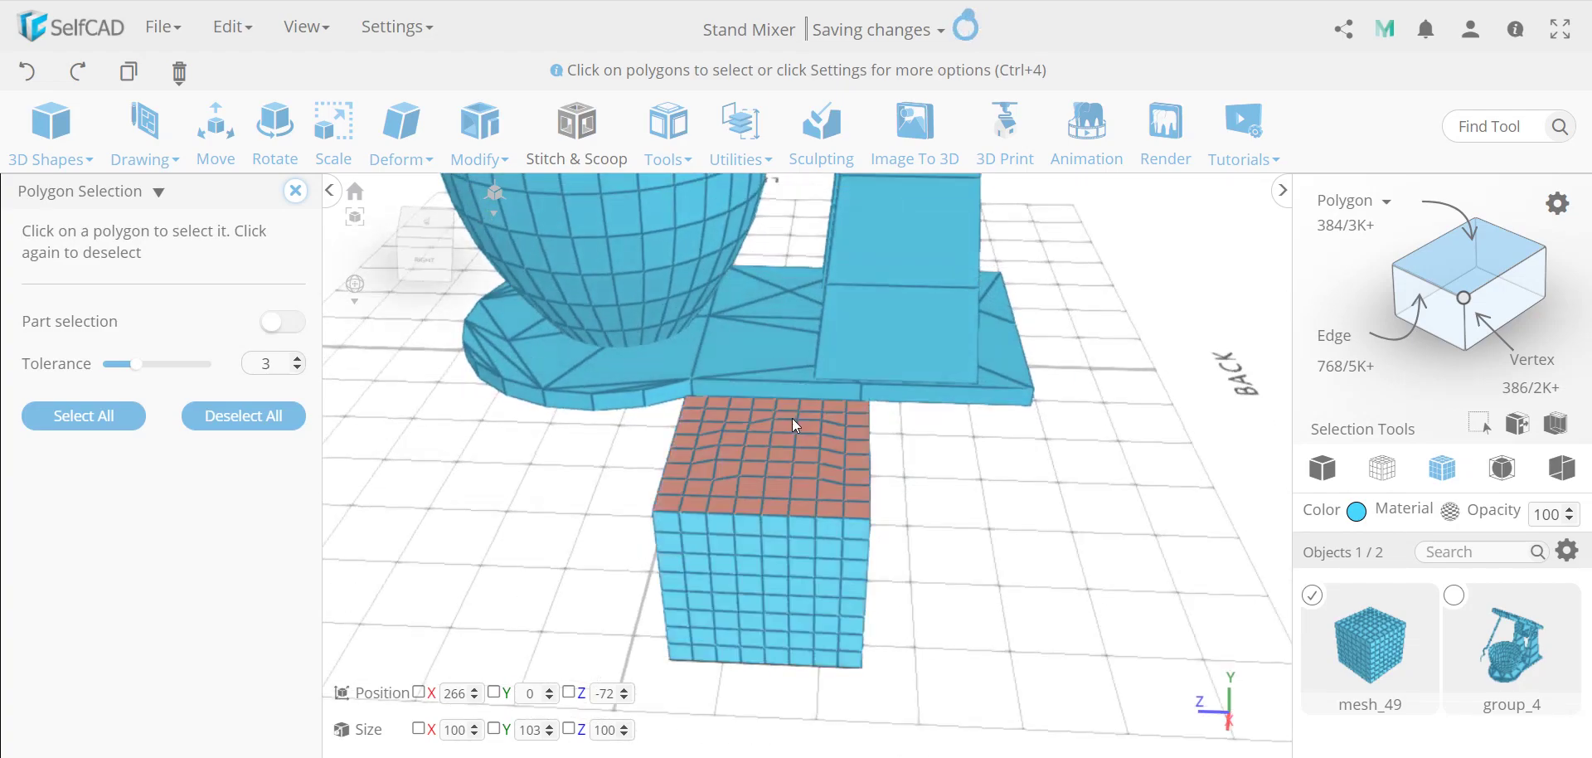
- Set the polygon selection tolerance to 1 and then to 10, testing how the cube's top and side faces highlight
{"action": "left_click", "coordinate": [111, 364]}
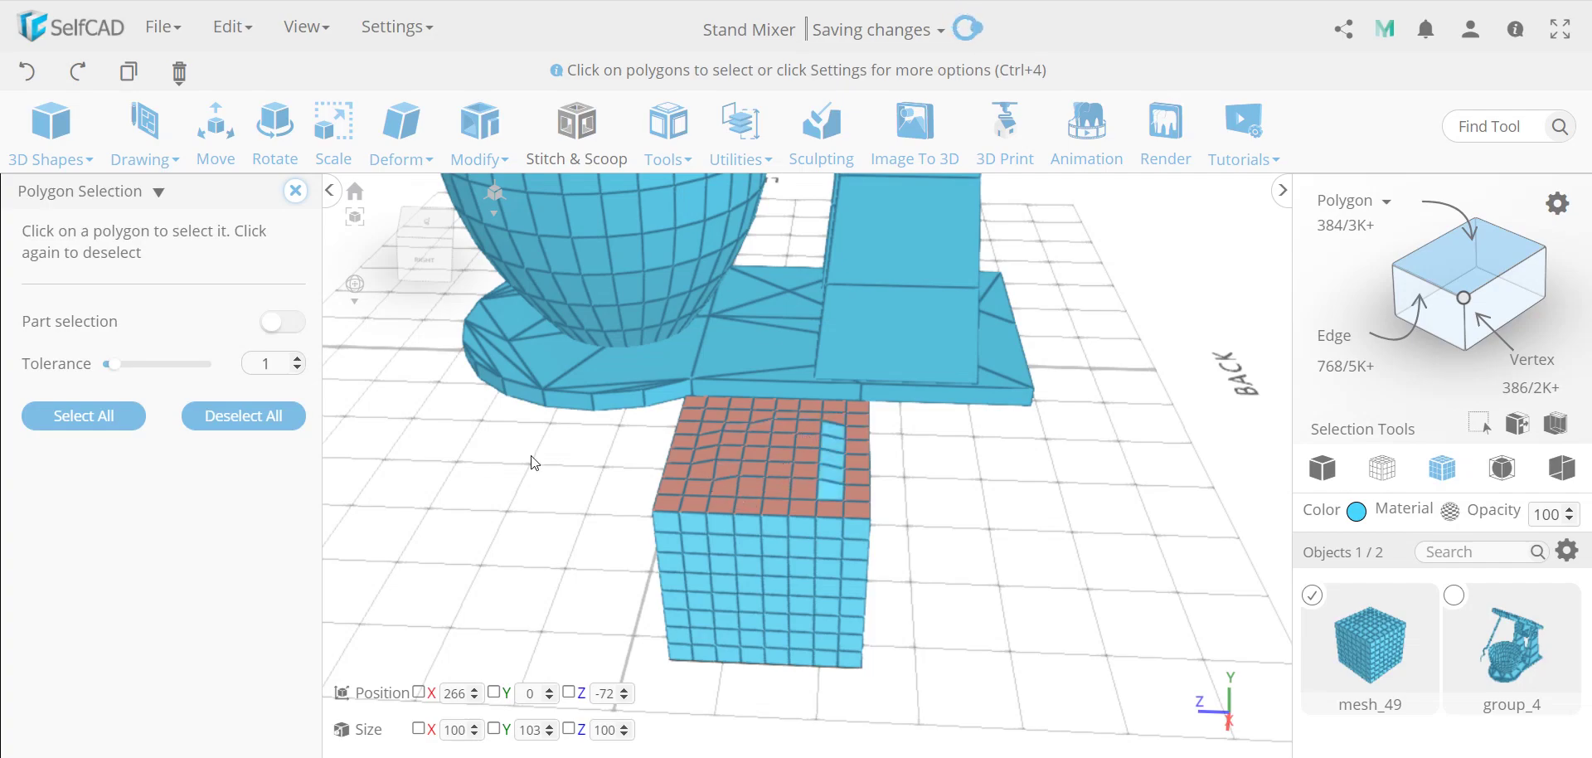
{"action": "left_click_drag", "start_coordinate": [118, 366], "coordinate": [217, 366]}
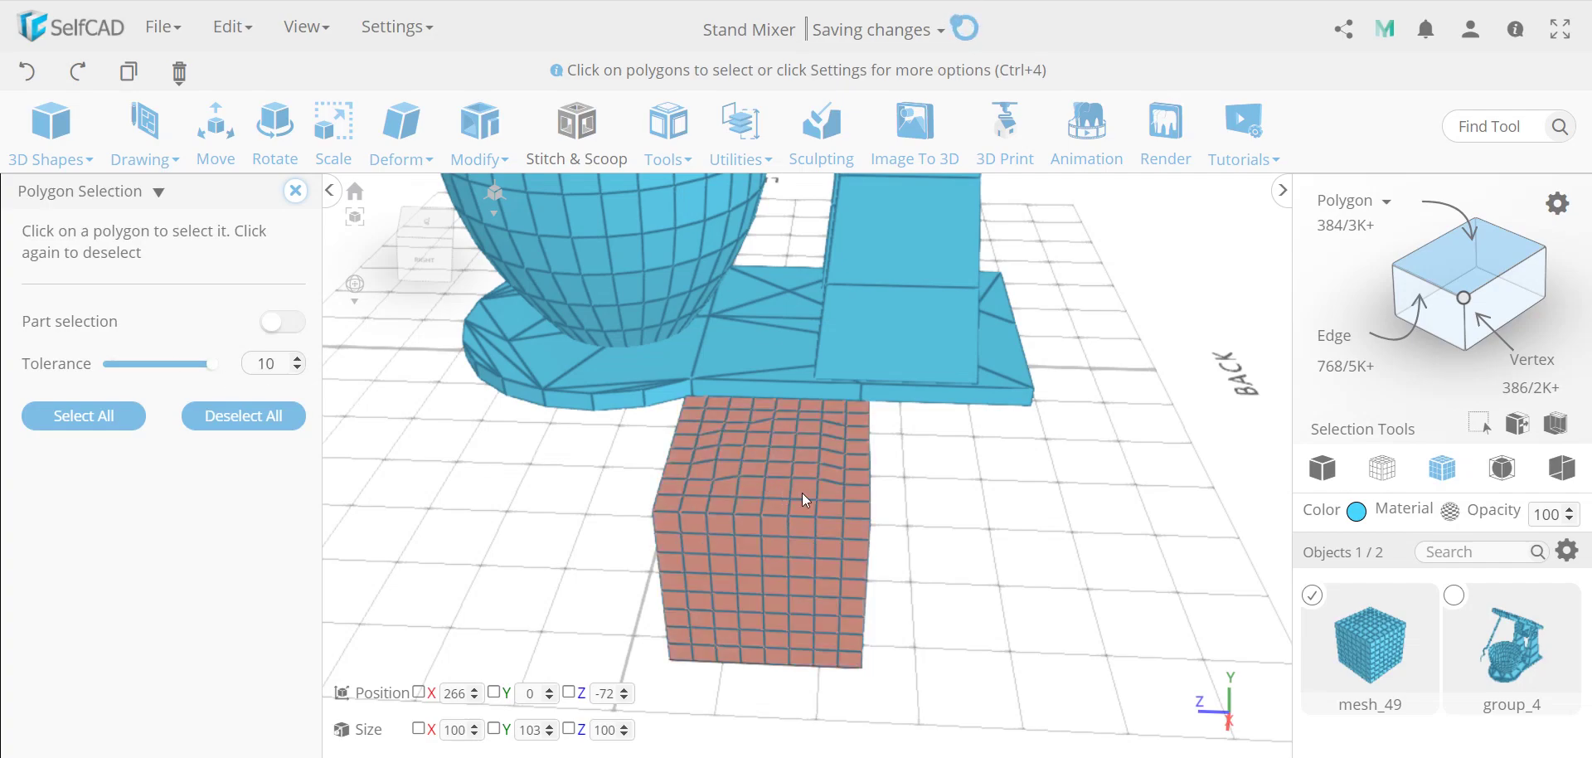
{"action": "right_click_drag", "start_coordinate": [1109, 594], "coordinate": [689, 489]}
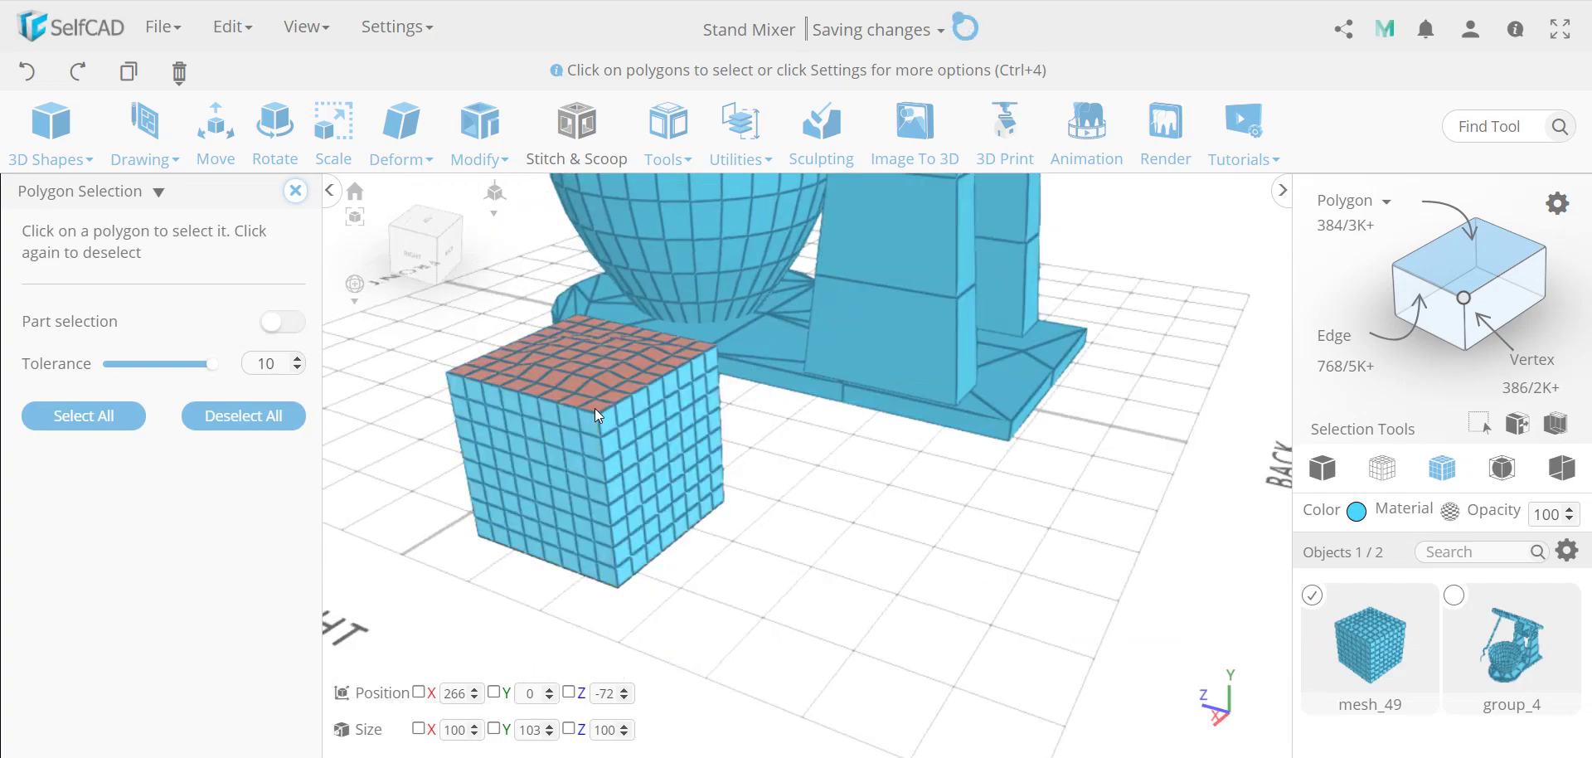
{"action": "right_click_drag", "start_coordinate": [786, 562], "coordinate": [852, 595]}
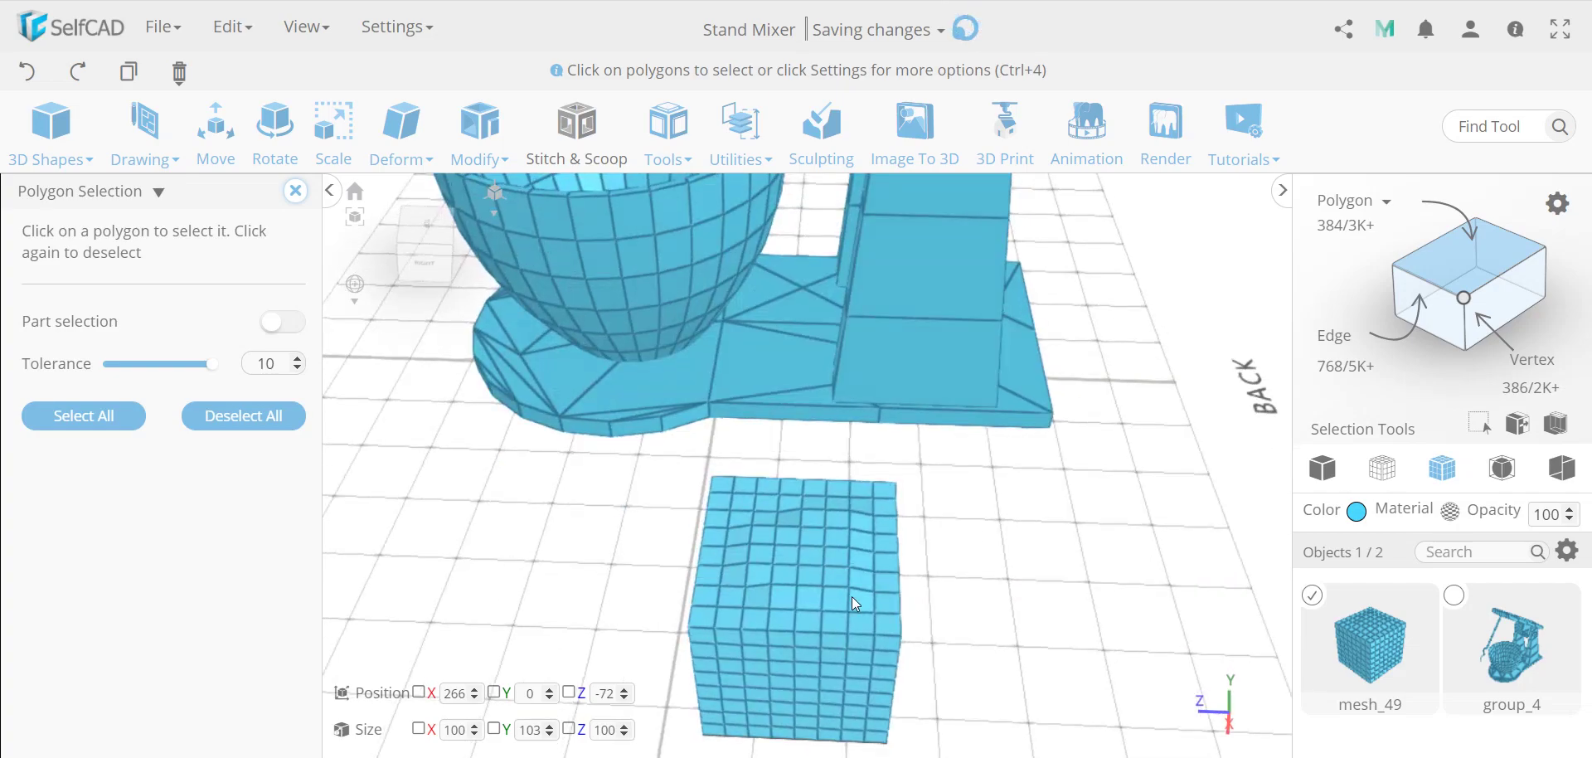
{"action": "left_click", "coordinate": [810, 600]}
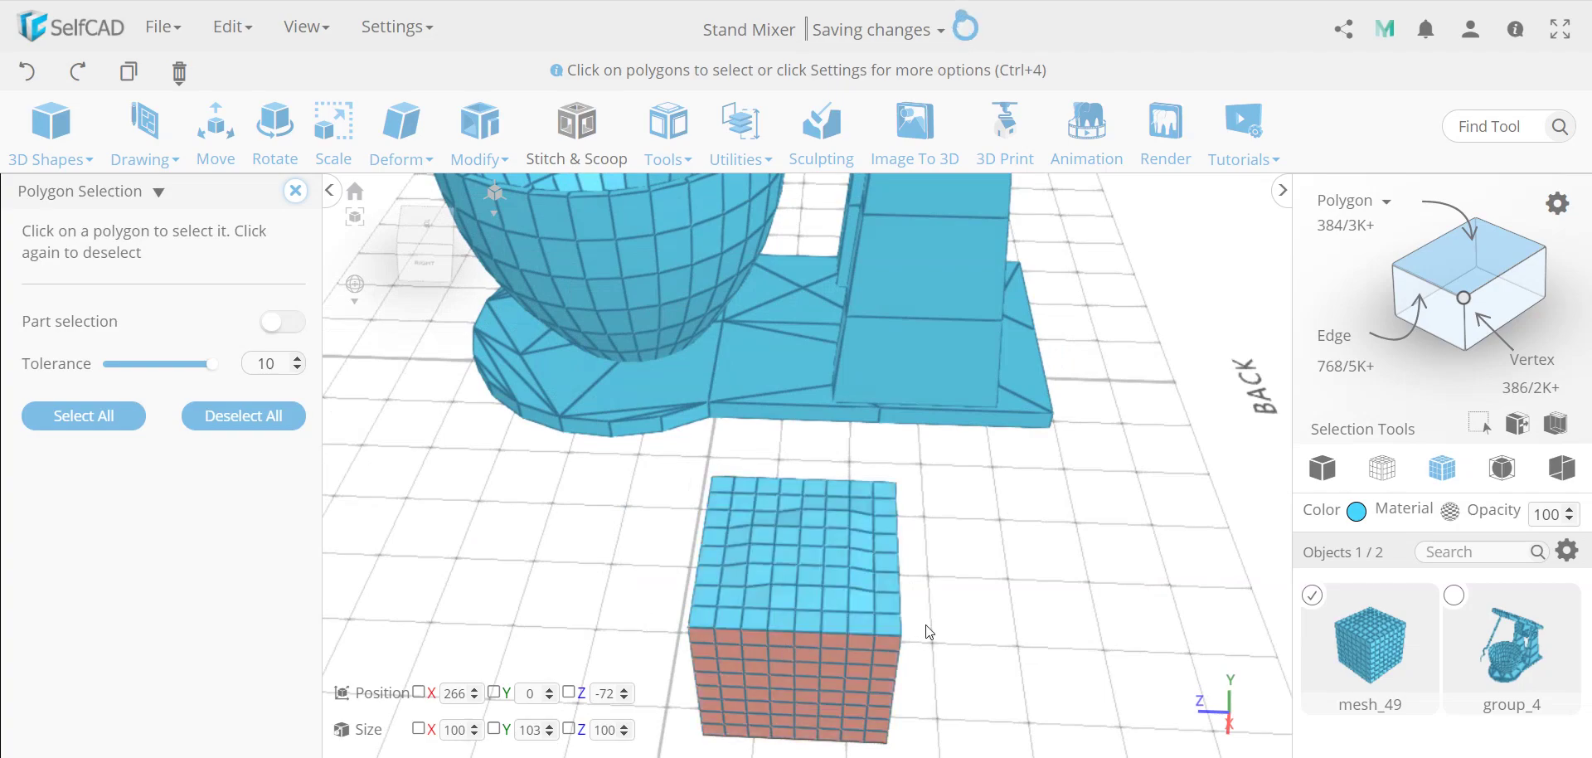
{"action": "right_click_drag", "start_coordinate": [930, 630], "coordinate": [943, 595]}
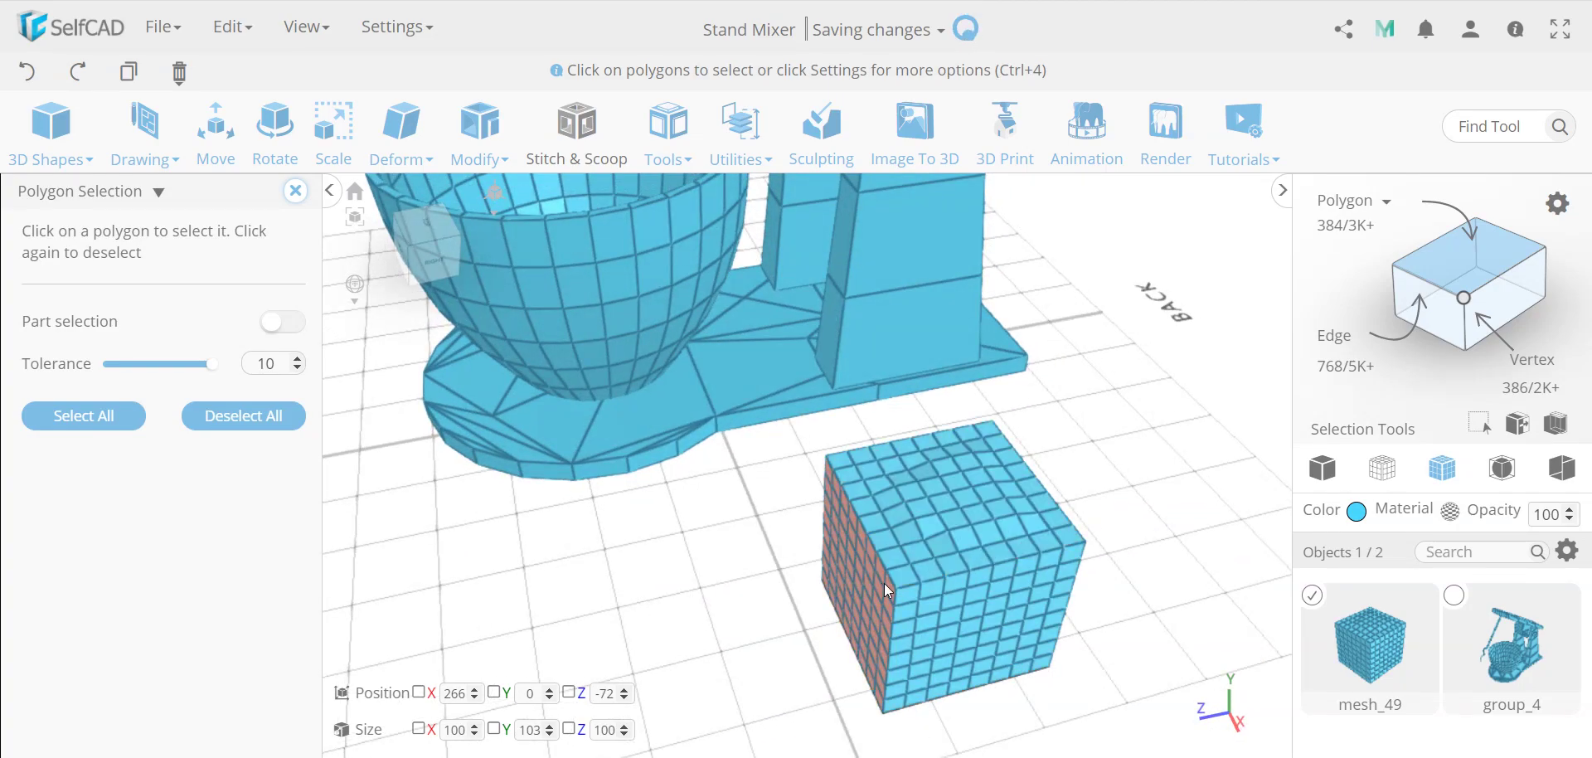
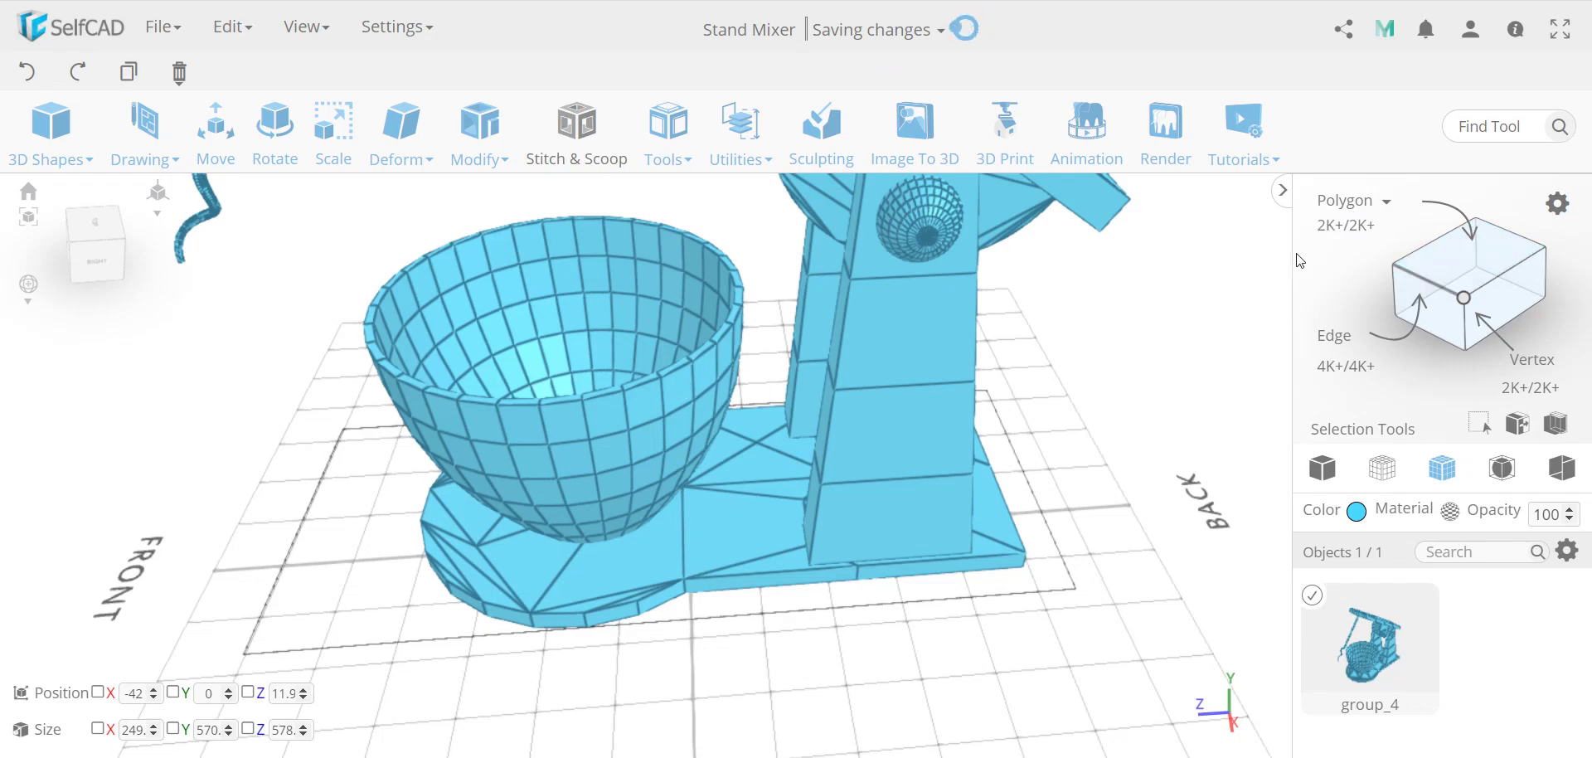
- Select the outer polygon patch on the side of the mixer bowl in polygon selection mode
{"action": "left_click", "coordinate": [1476, 267]}
{"action": "left_click", "coordinate": [624, 430]}
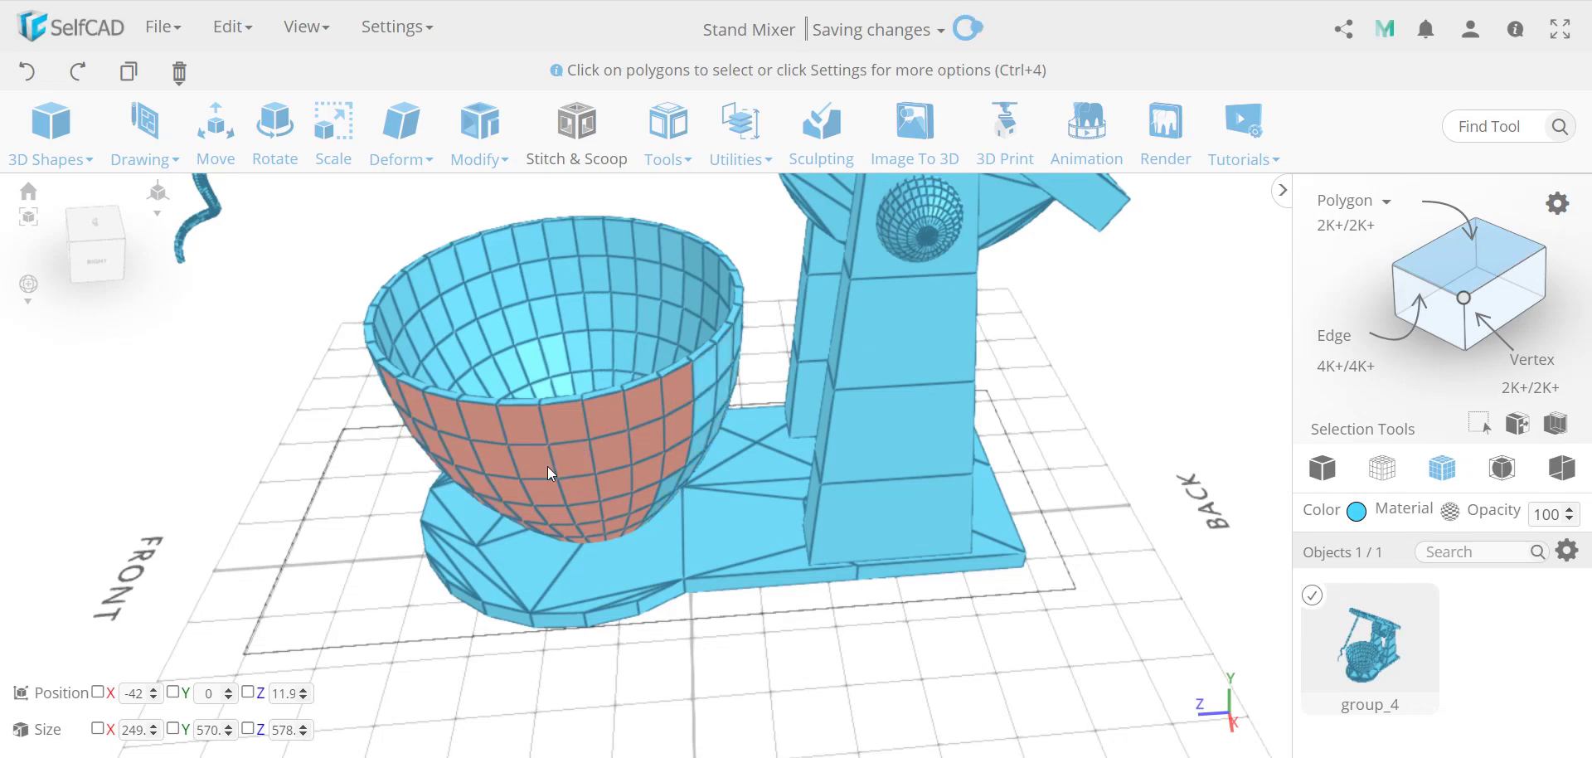
{"action": "left_click", "coordinate": [575, 450]}
{"action": "right_click_drag", "start_coordinate": [560, 451], "coordinate": [532, 471]}
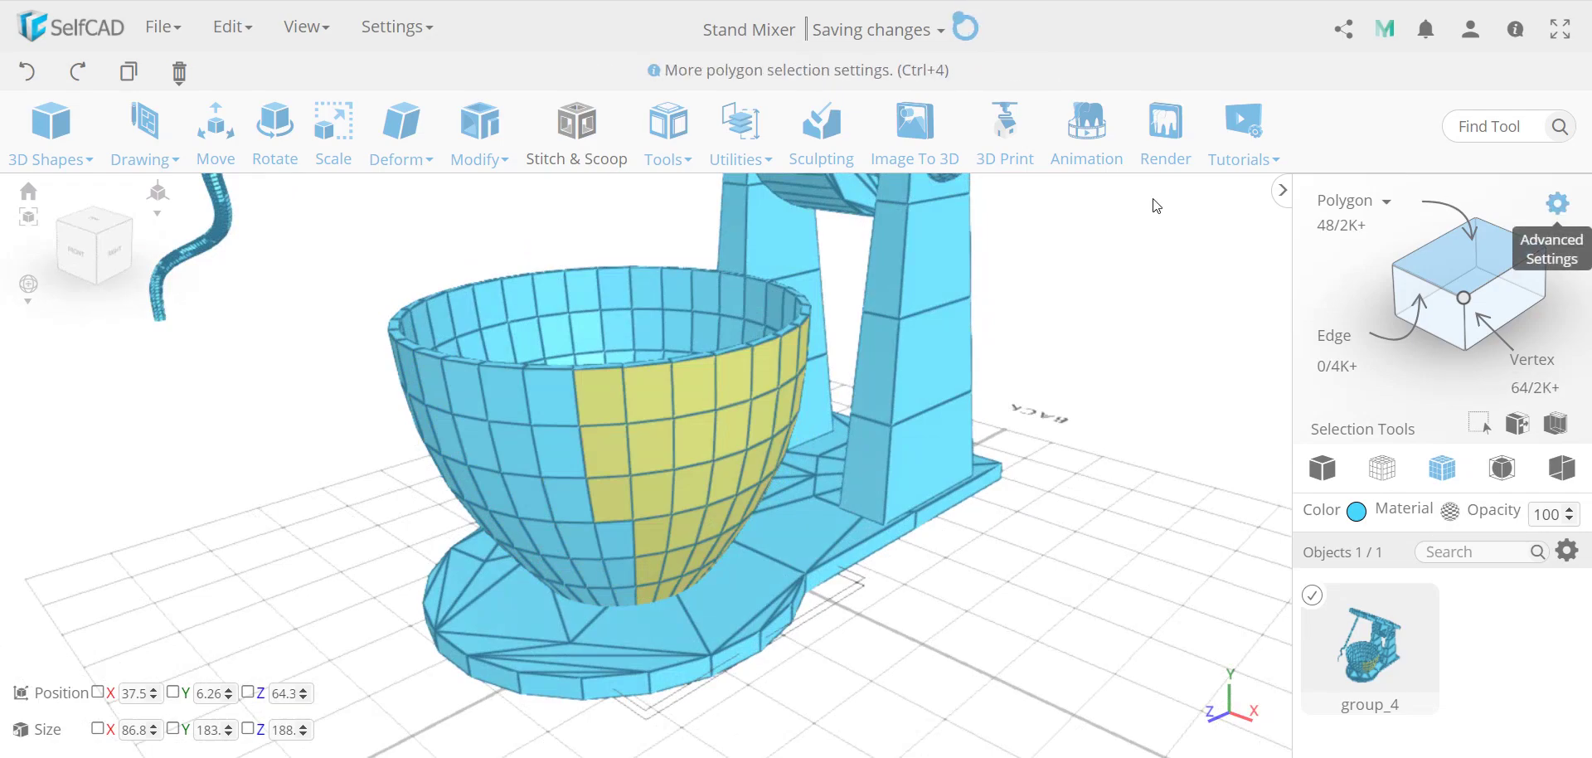
- Open the polygon selection settings and set the tolerance to 0 for the mixer group
{"action": "left_click", "coordinate": [1557, 204]}
{"action": "left_click_drag", "start_coordinate": [139, 366], "coordinate": [80, 375]}
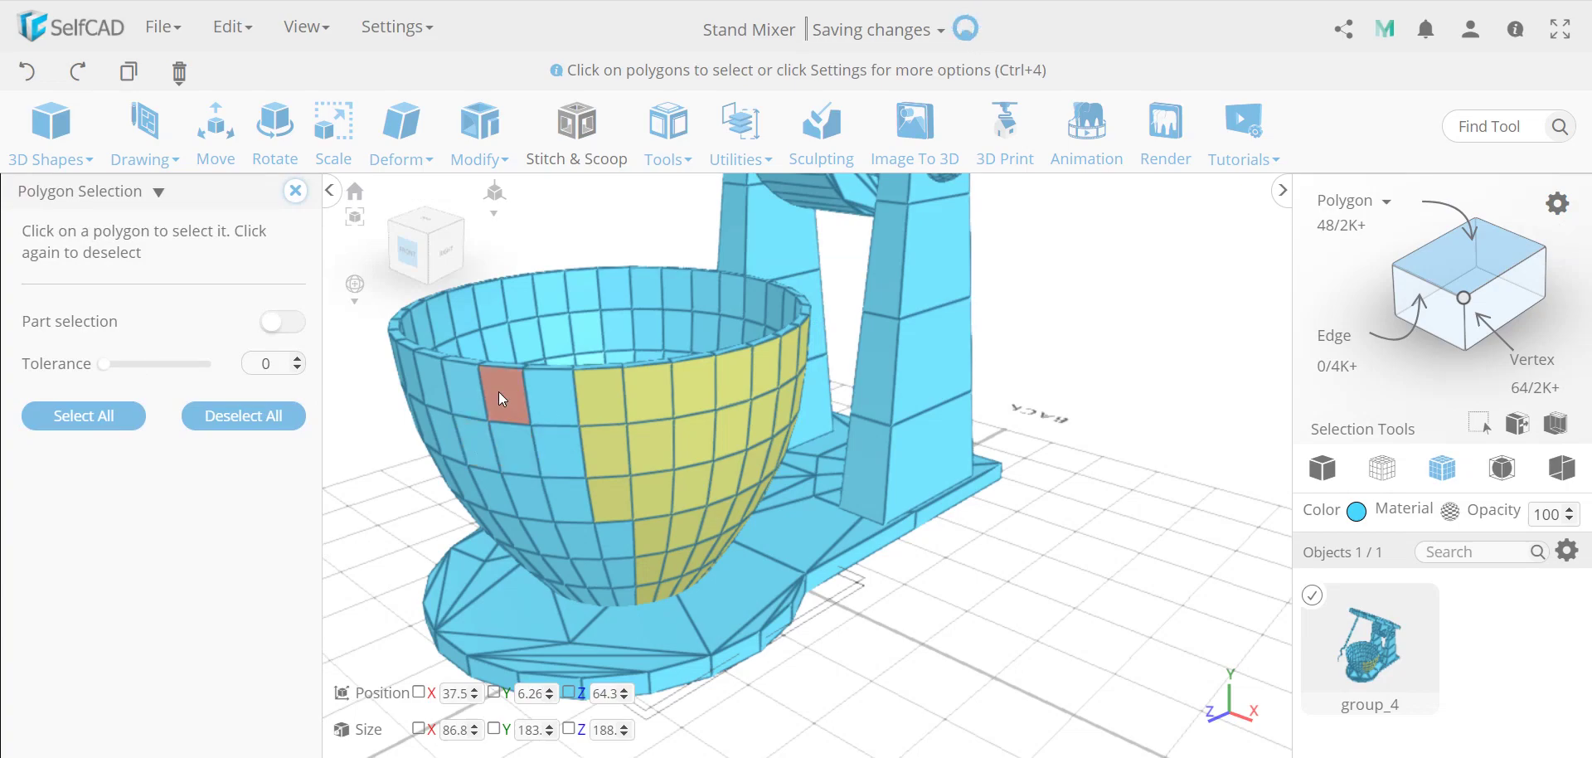
{"action": "left_click_drag", "start_coordinate": [970, 605], "coordinate": [736, 620]}
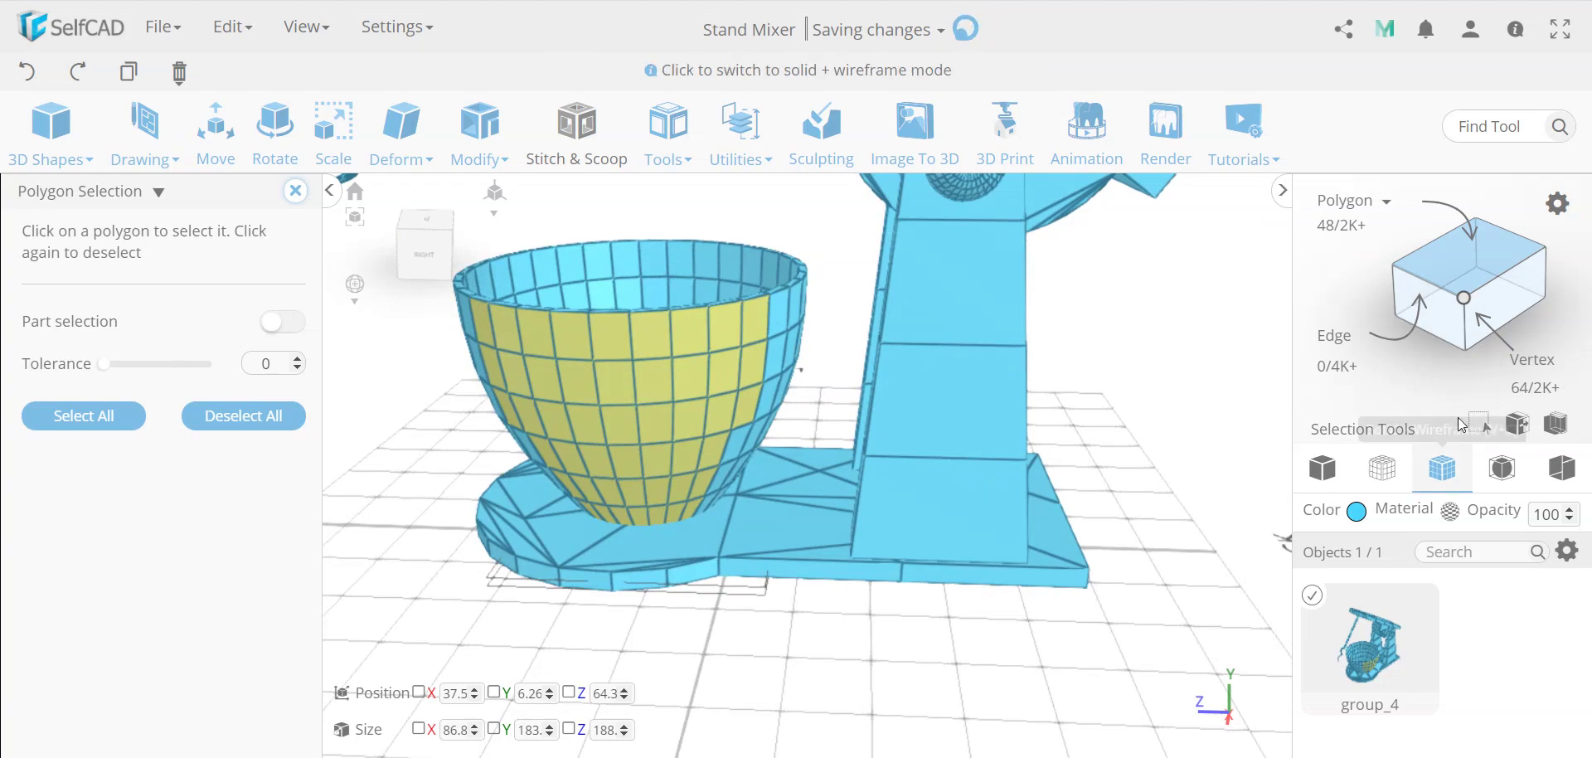
- Convert the bowl's polygon selection to faces, edges and vertices by switching through the selection modes
{"action": "left_click", "coordinate": [1333, 226]}
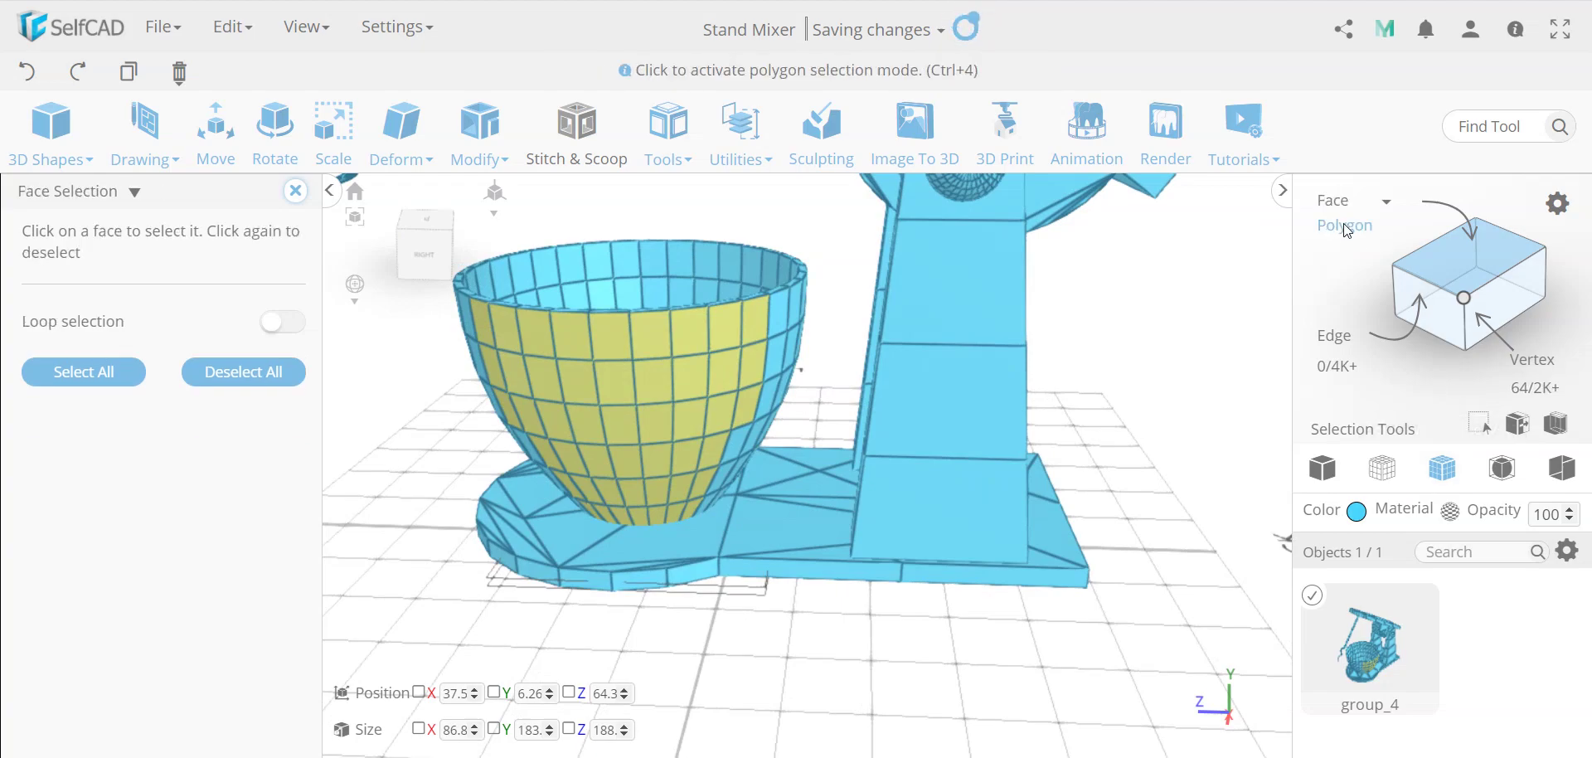
{"action": "left_click", "coordinate": [1435, 285]}
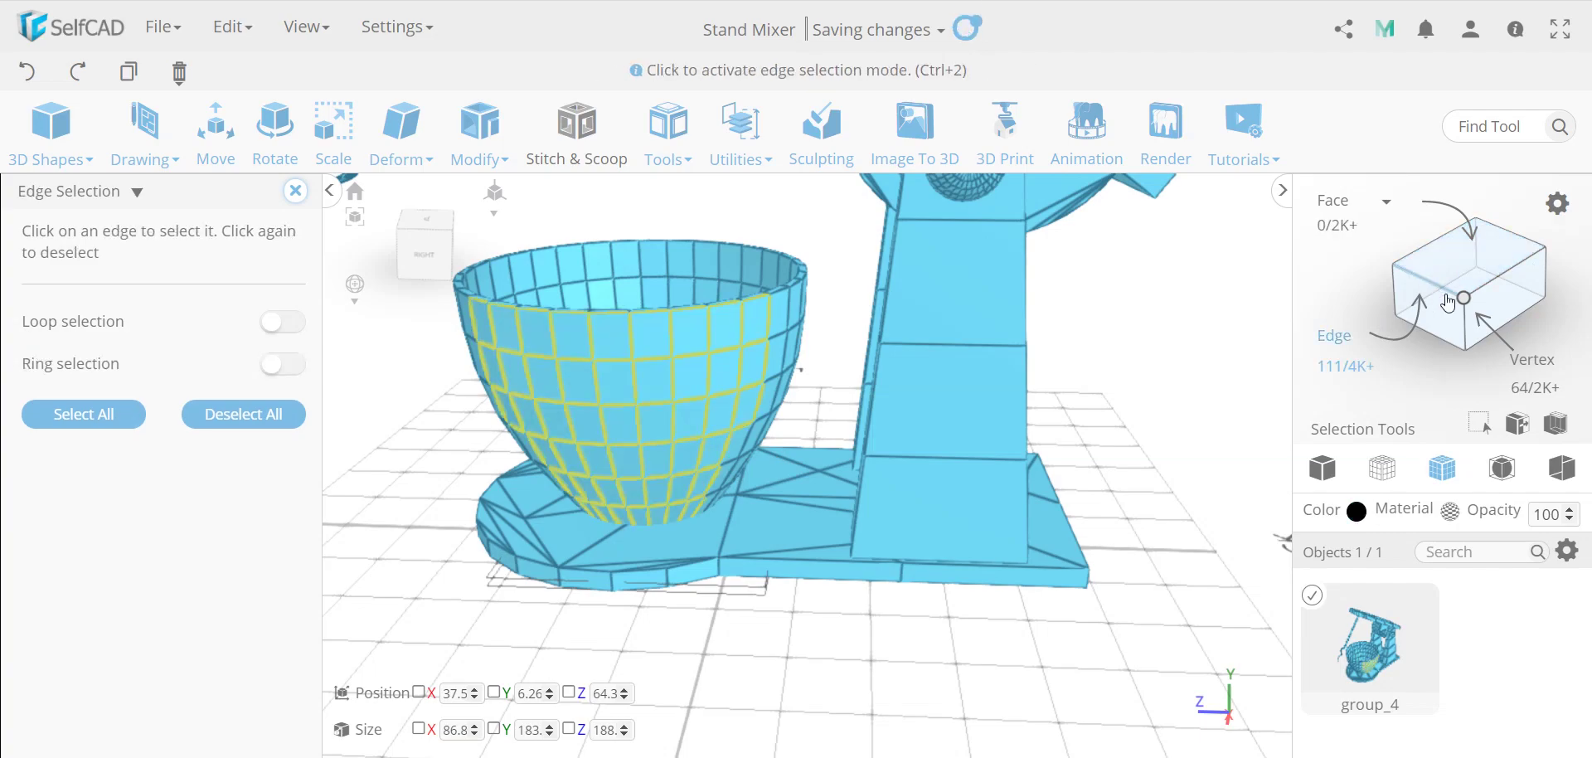
{"action": "left_click", "coordinate": [1464, 298]}
{"action": "right_click_drag", "start_coordinate": [765, 705], "coordinate": [885, 694]}
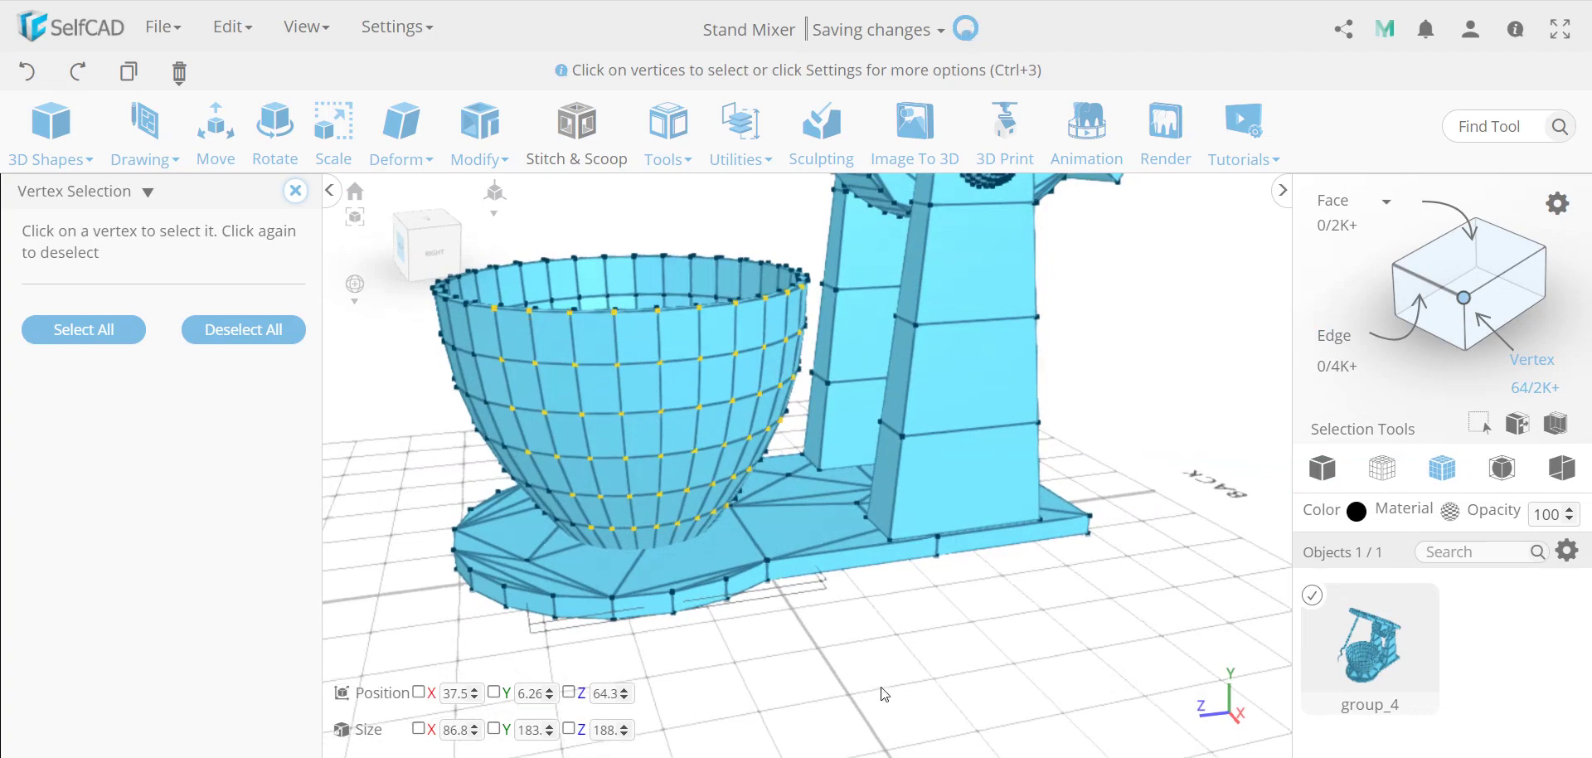
- Select a few edges on the bowl's side in edge selection mode, and a patch of faces there in face selection mode
{"action": "left_click", "coordinate": [1435, 292]}
{"action": "left_click_drag", "start_coordinate": [699, 433], "coordinate": [579, 370]}
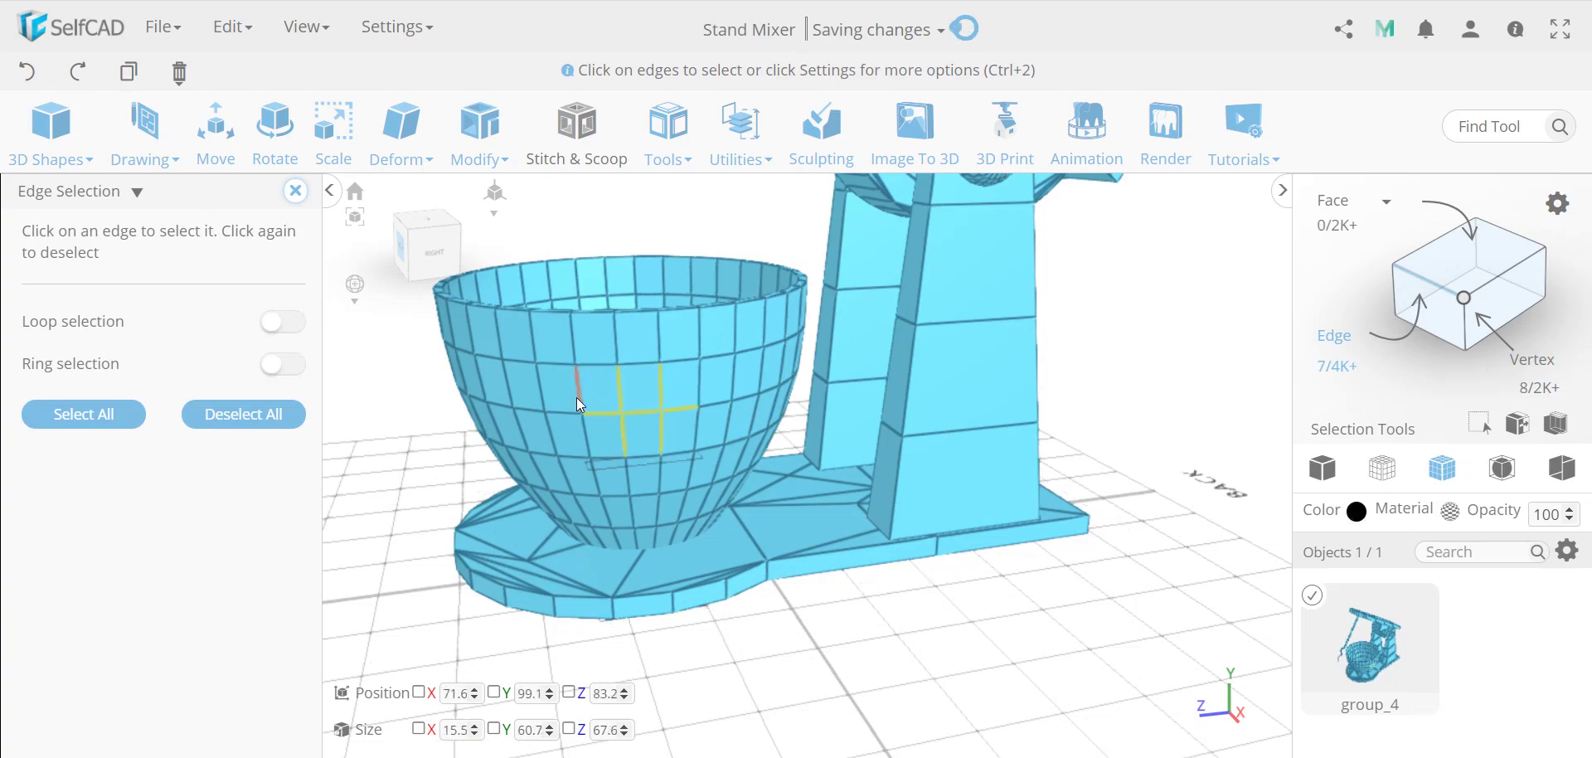
{"action": "left_click", "coordinate": [1468, 253]}
{"action": "left_click_drag", "start_coordinate": [715, 461], "coordinate": [580, 361]}
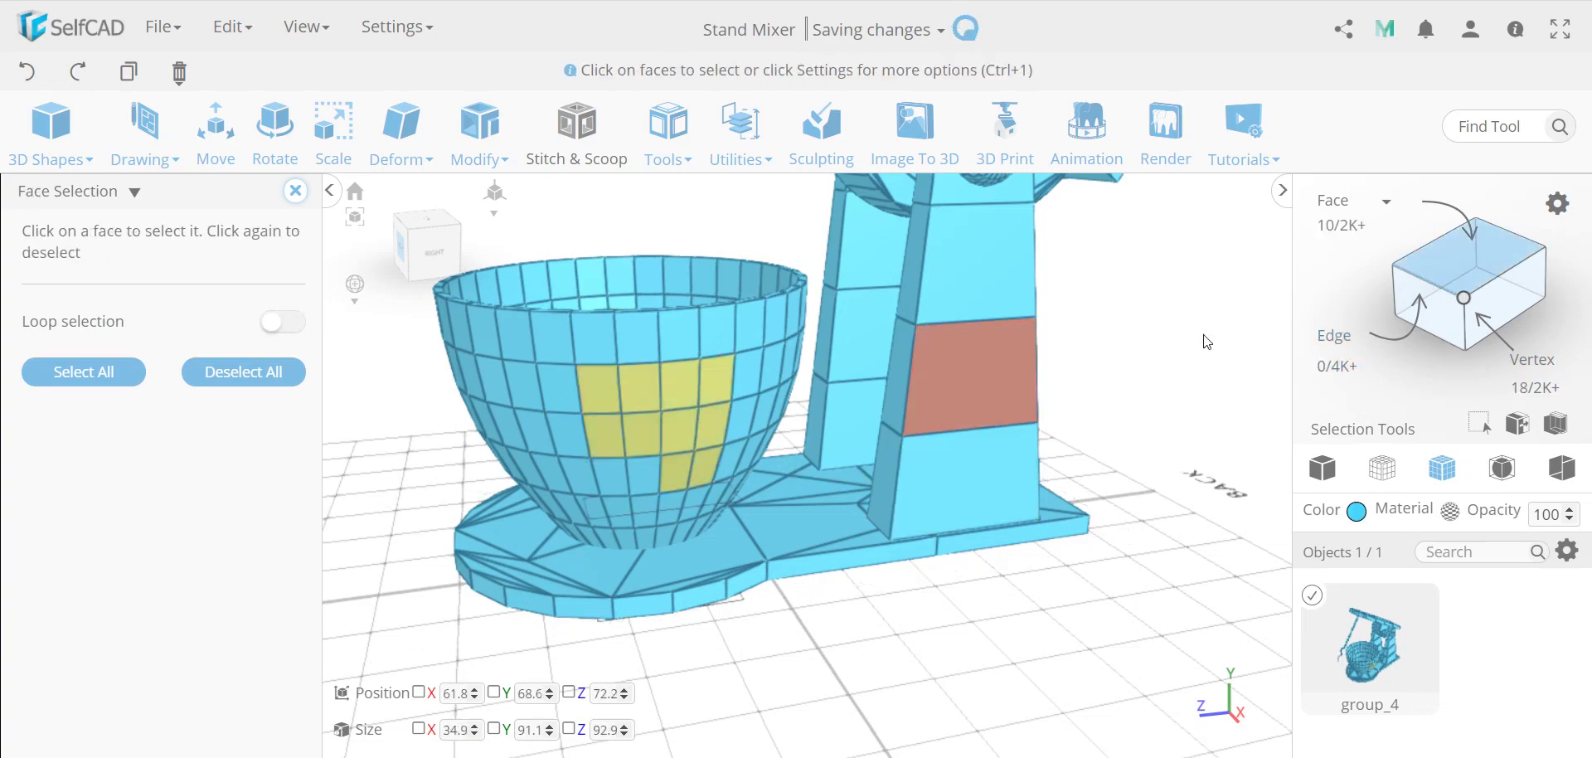
- Compare the polygon and face selection modes on the mixer, turning loop selection on and back off for faces
{"action": "left_click", "coordinate": [1339, 227]}
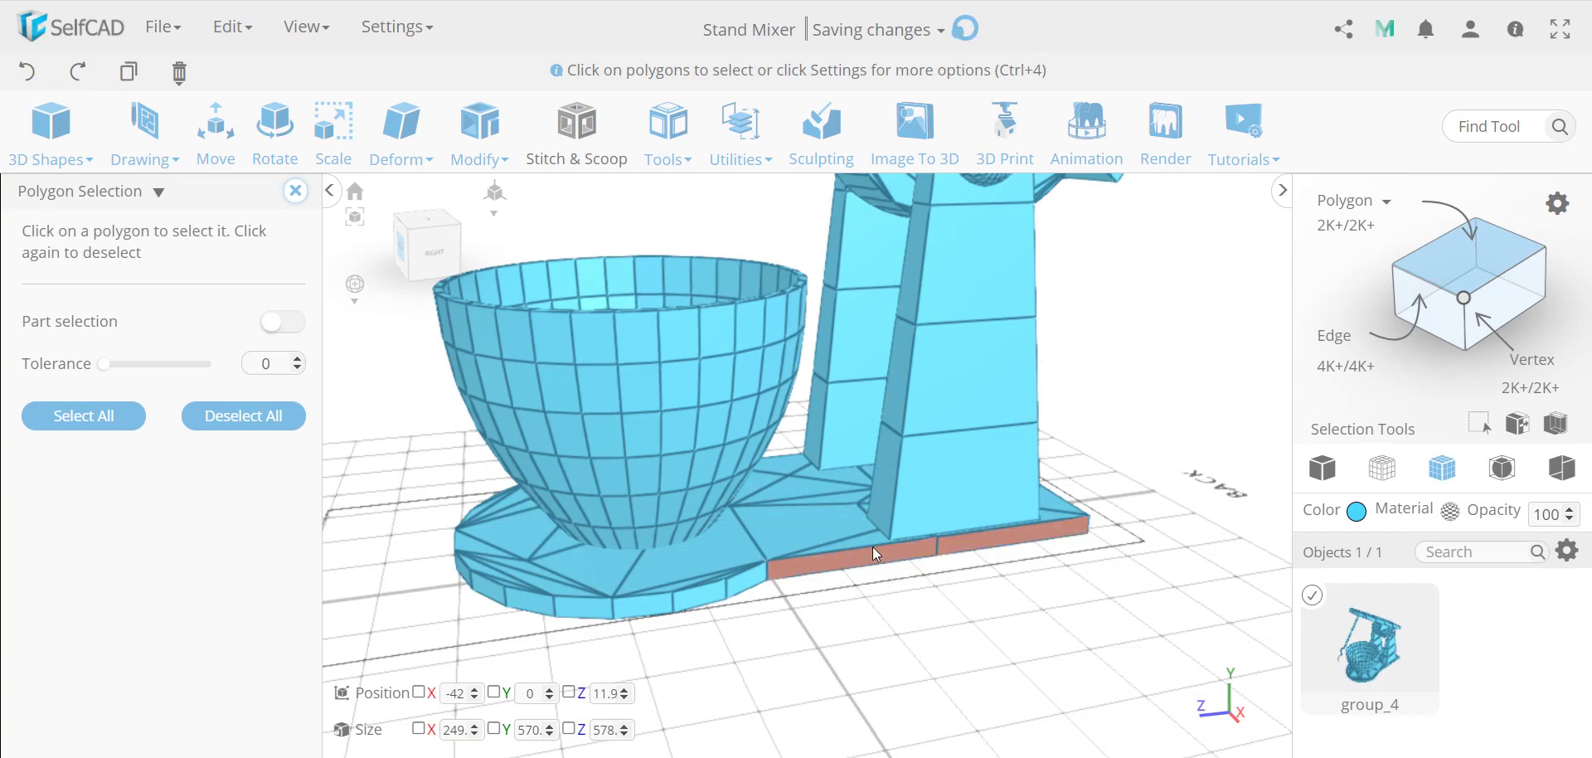
{"action": "left_click", "coordinate": [1340, 222]}
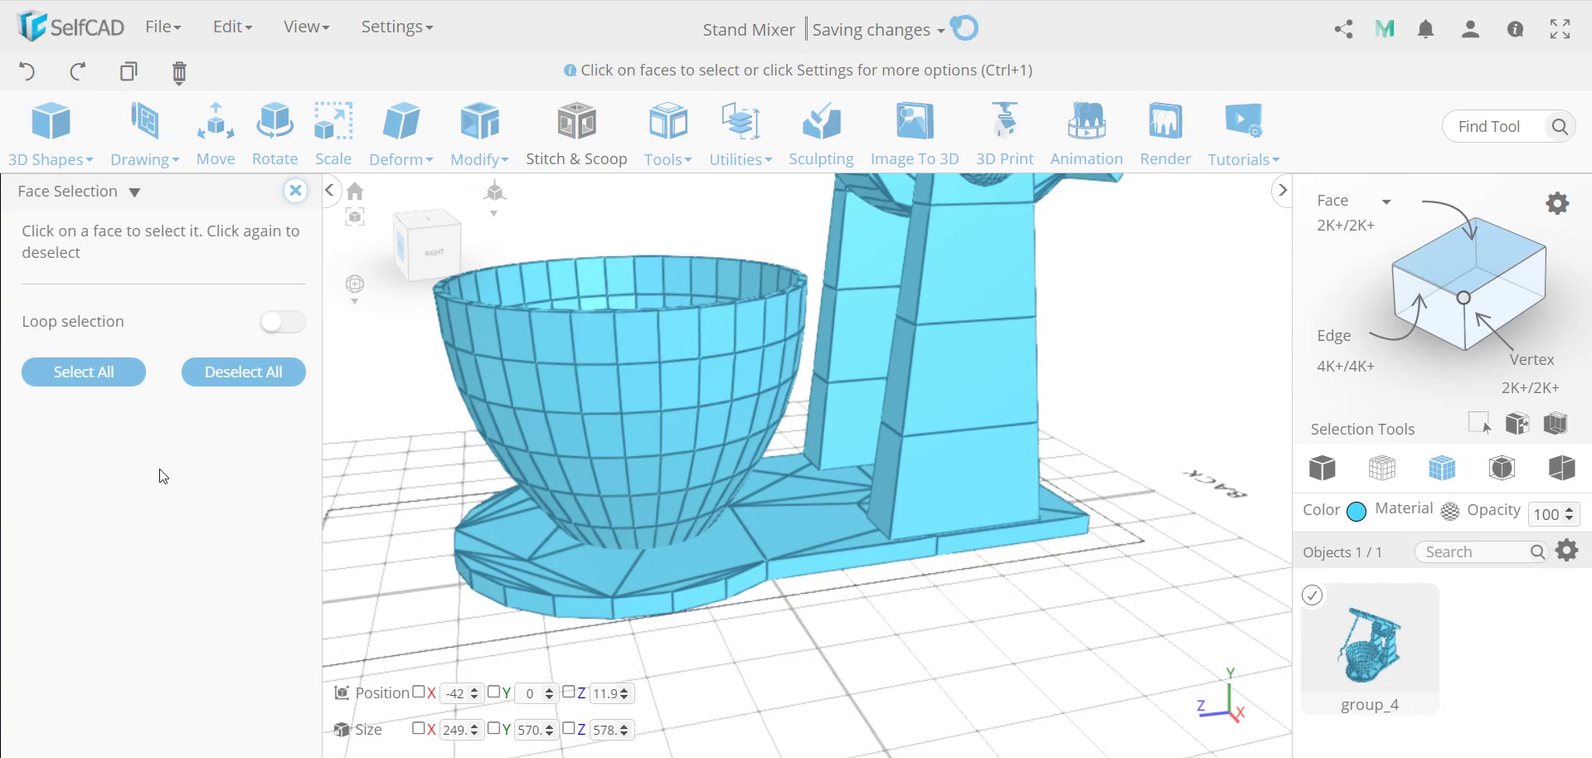
{"action": "left_click", "coordinate": [282, 322]}
{"action": "left_click", "coordinate": [282, 322]}
{"action": "left_click", "coordinate": [1347, 222]}
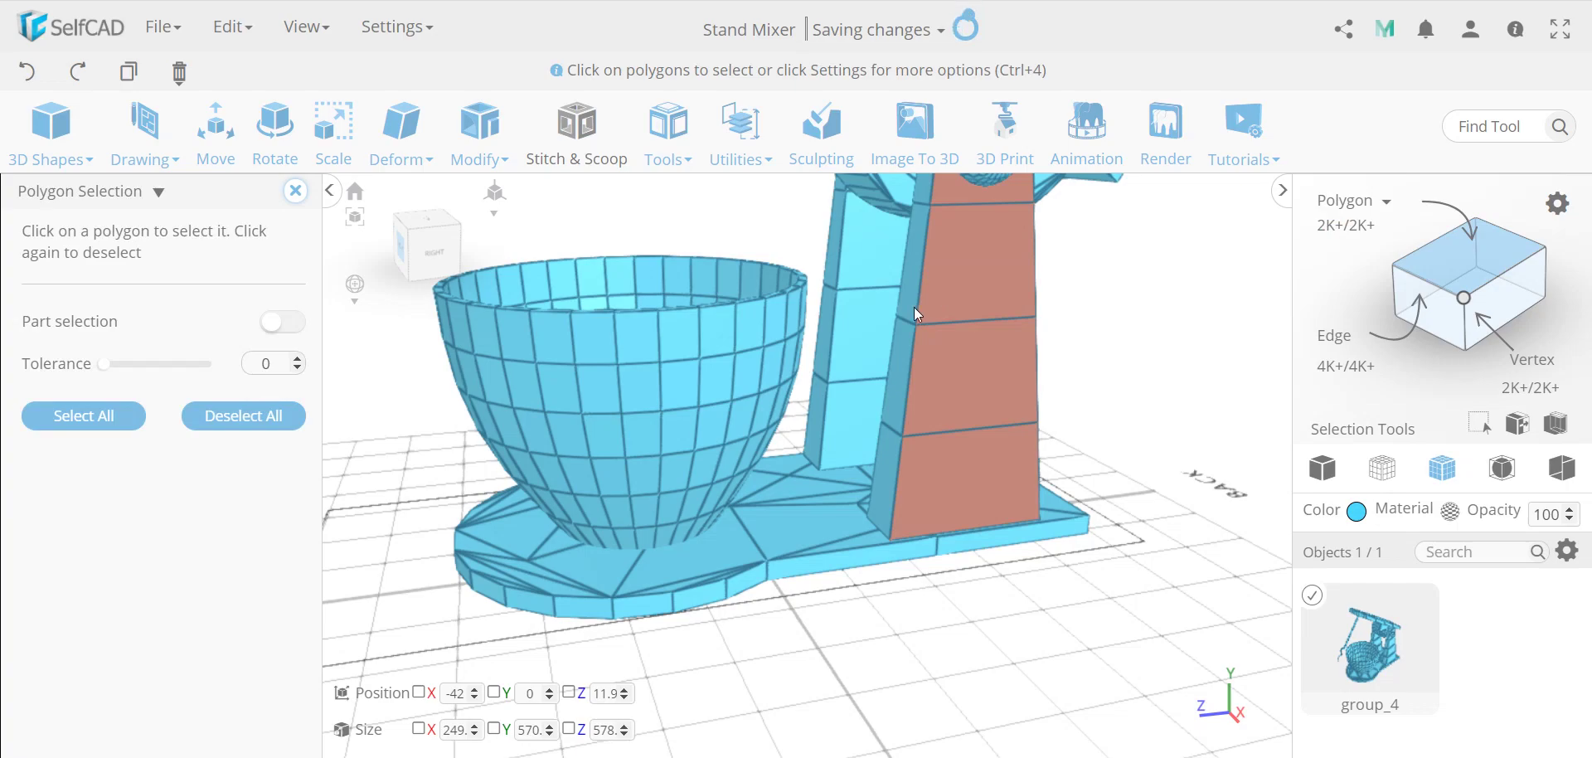
- In face selection mode, turn on loop selection and select the bowl's uppermost ring of faces with the custom pattern off
{"action": "left_click", "coordinate": [1347, 227]}
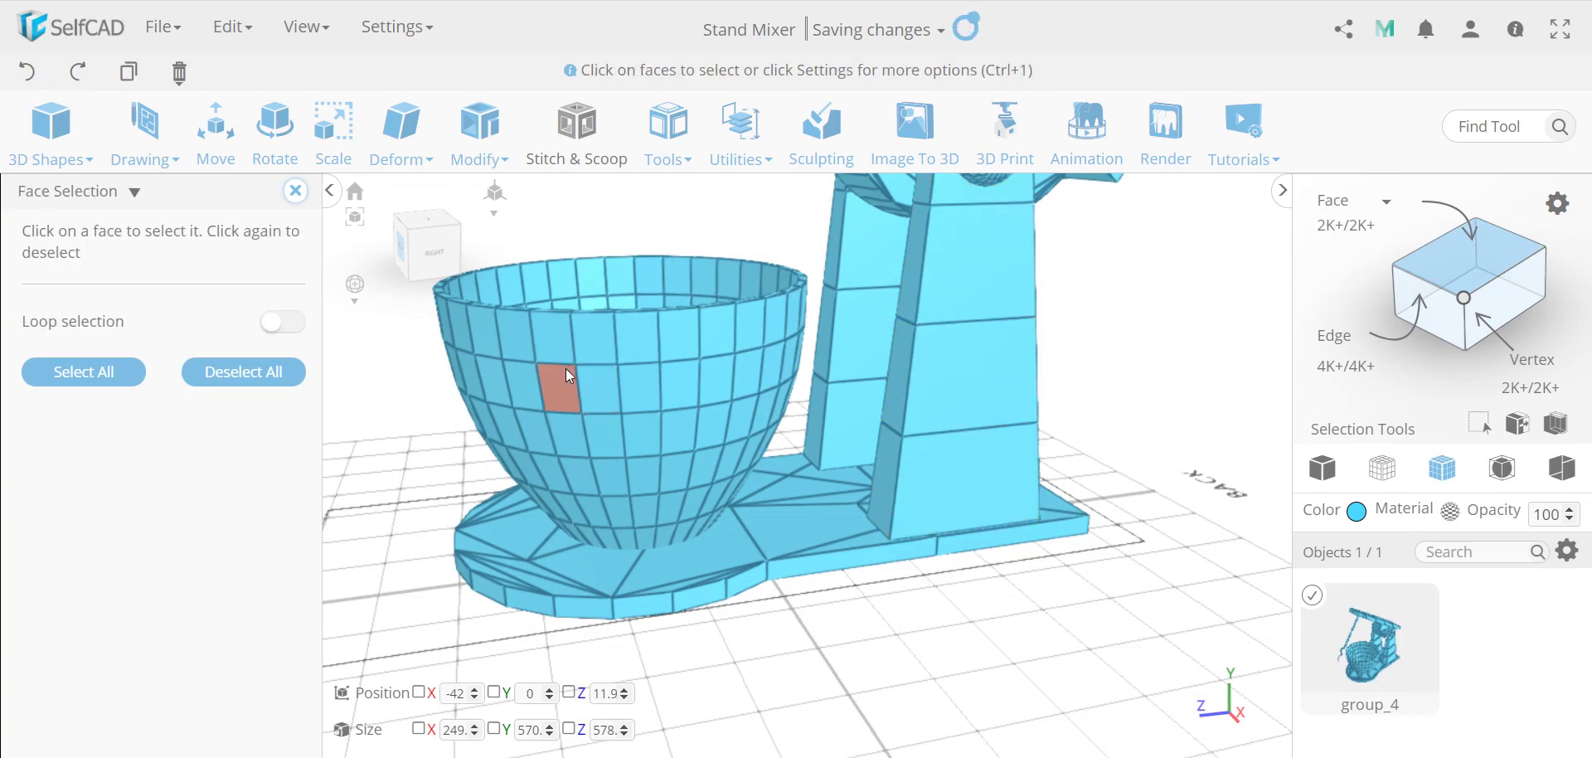
{"action": "left_click", "coordinate": [296, 325]}
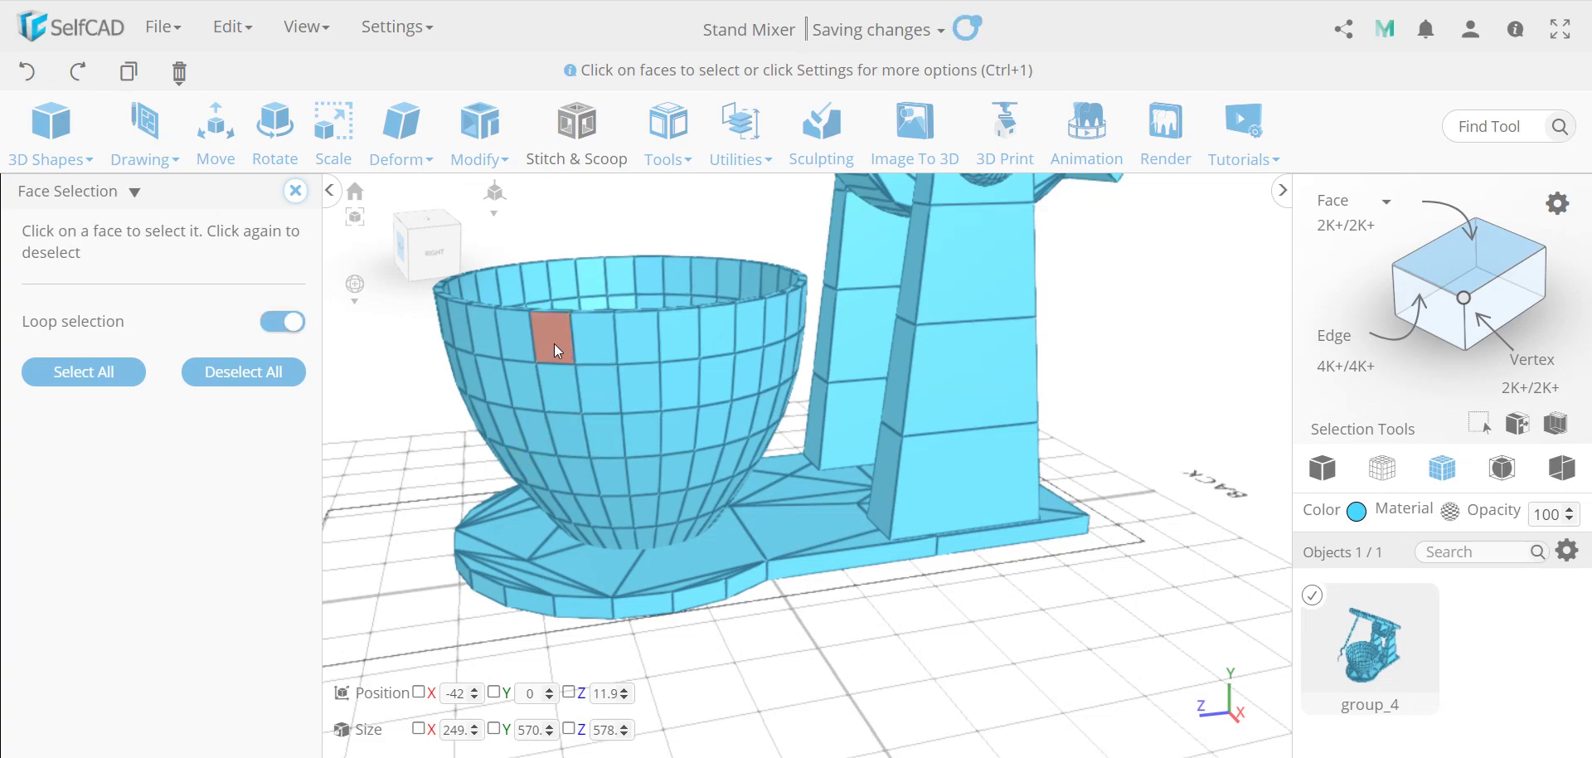
{"action": "left_click", "coordinate": [587, 348]}
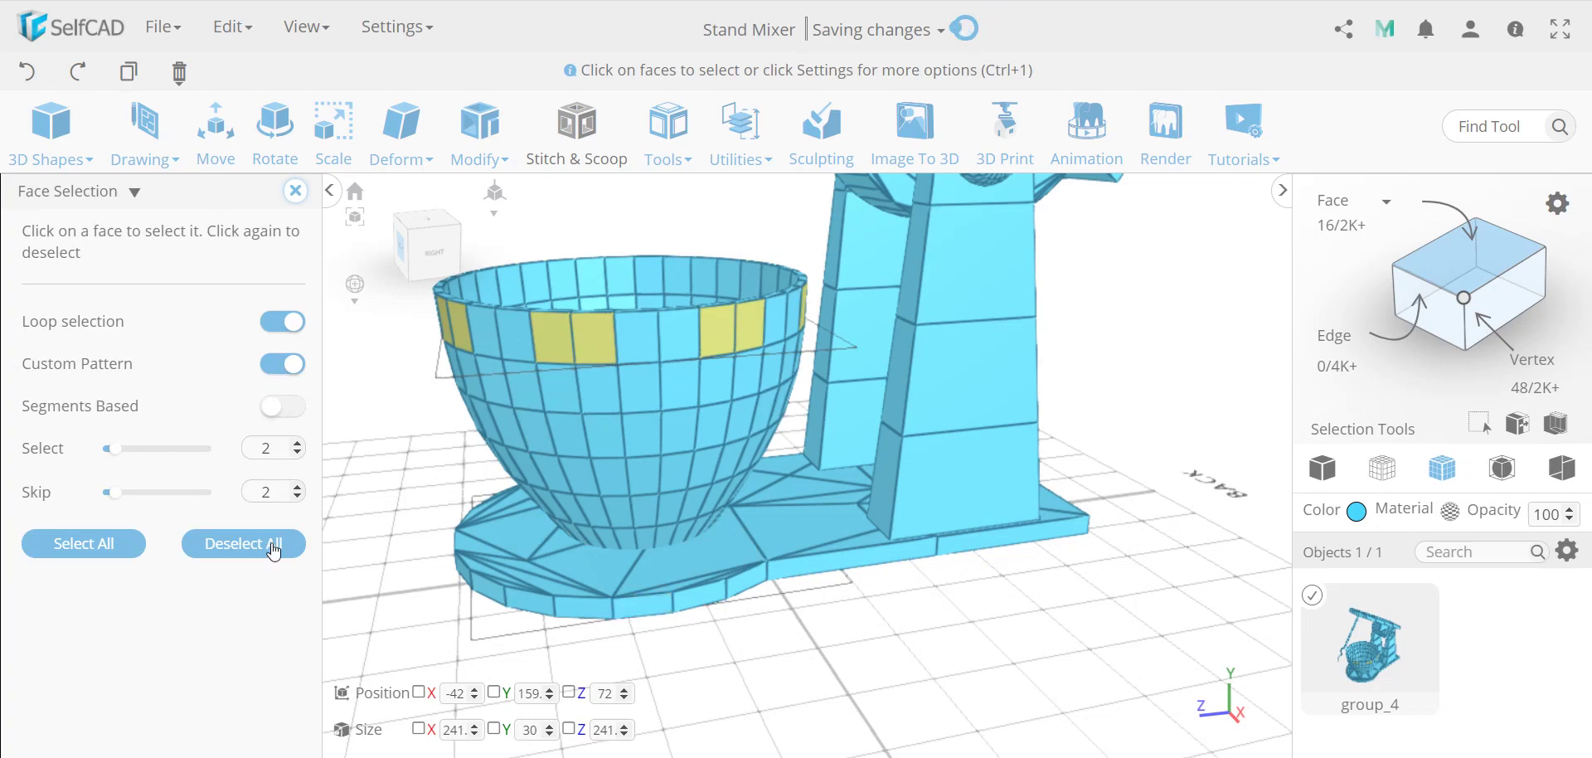
{"action": "left_click", "coordinate": [282, 364]}
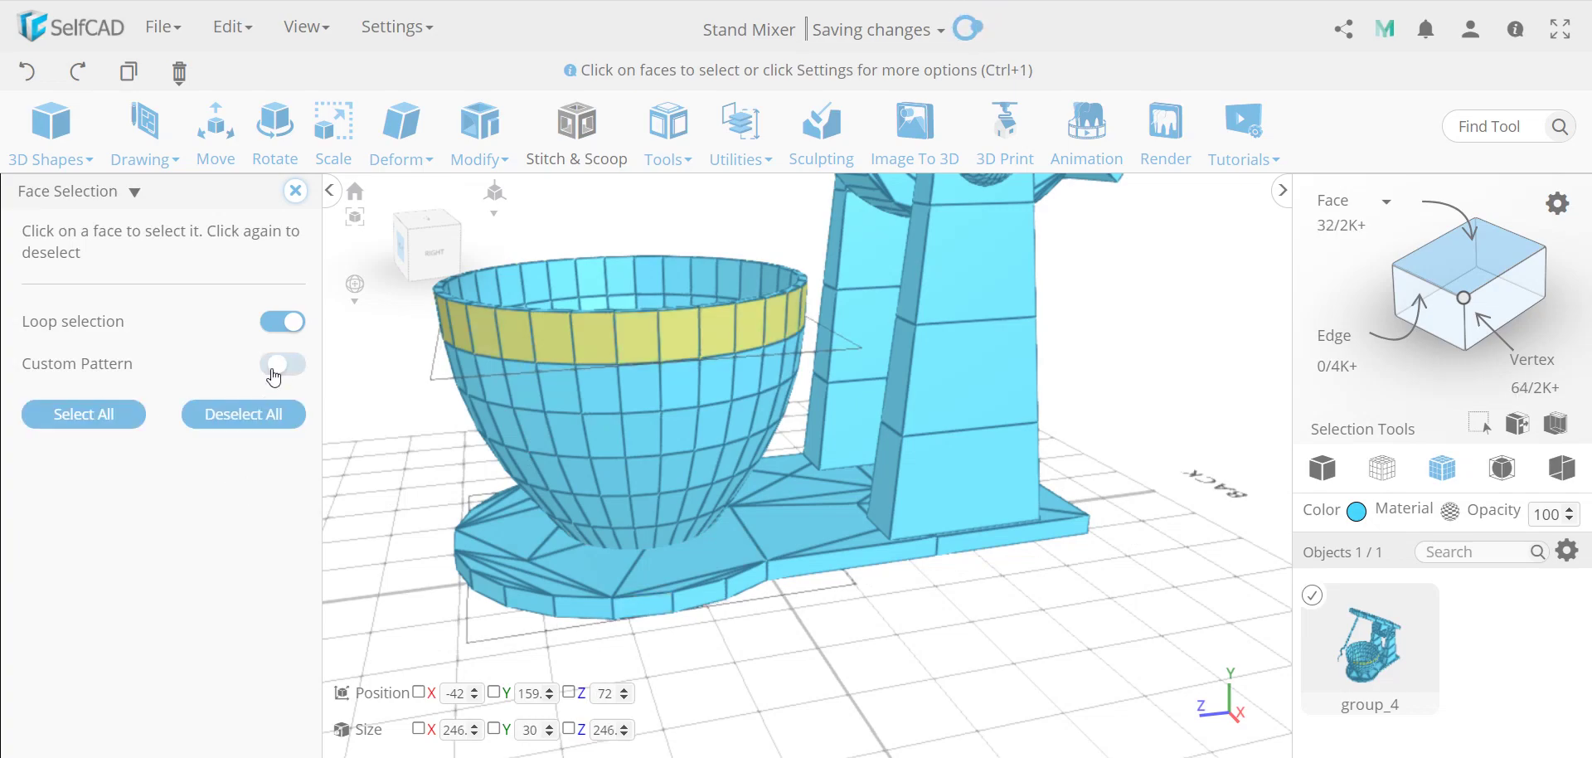
- Add the second, third and fourth rings of faces down the bowl to the loop selection
{"action": "left_click_drag", "start_coordinate": [714, 660], "coordinate": [754, 612]}
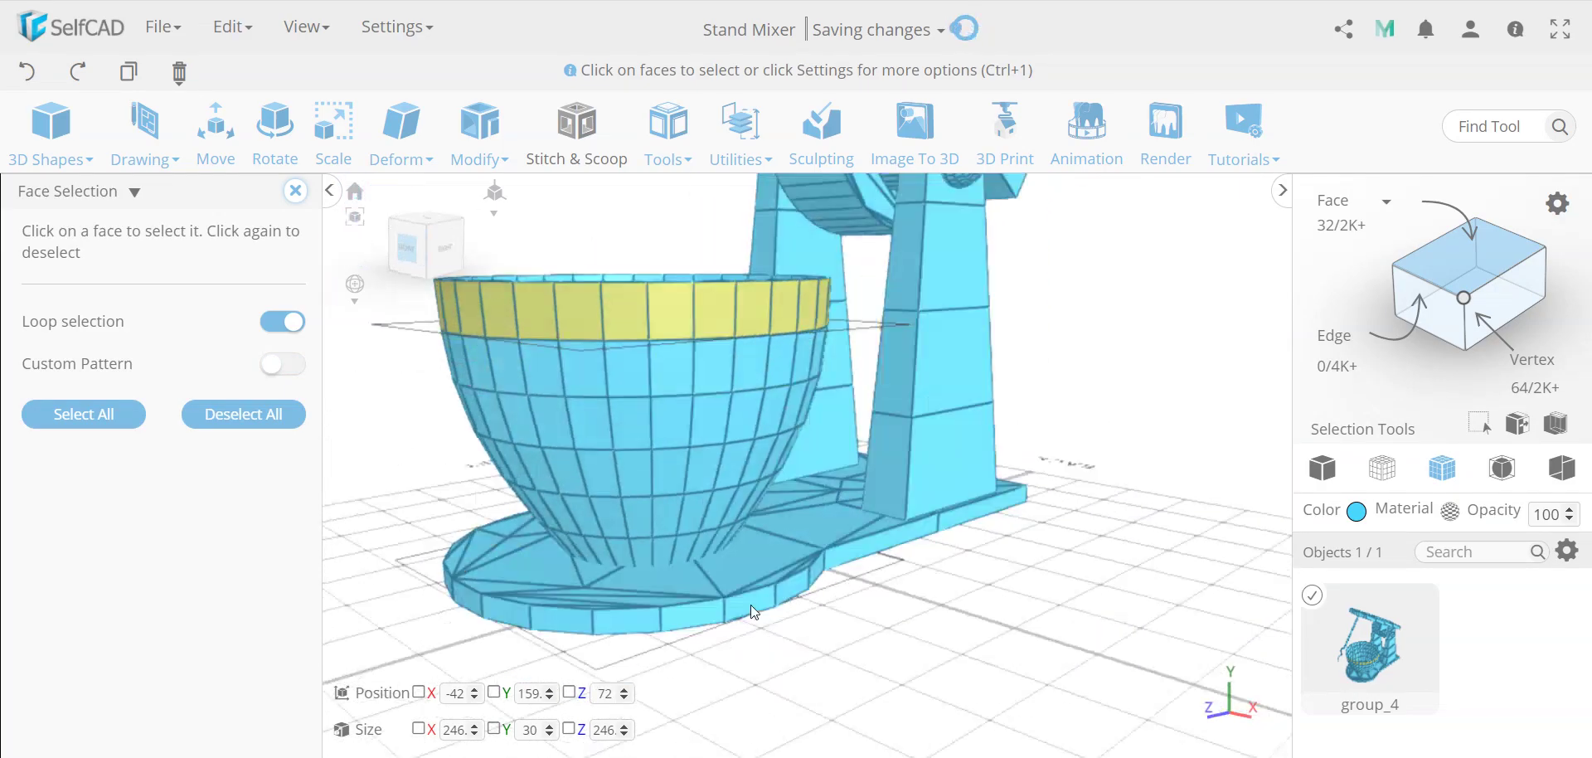
{"action": "left_click", "coordinate": [703, 383]}
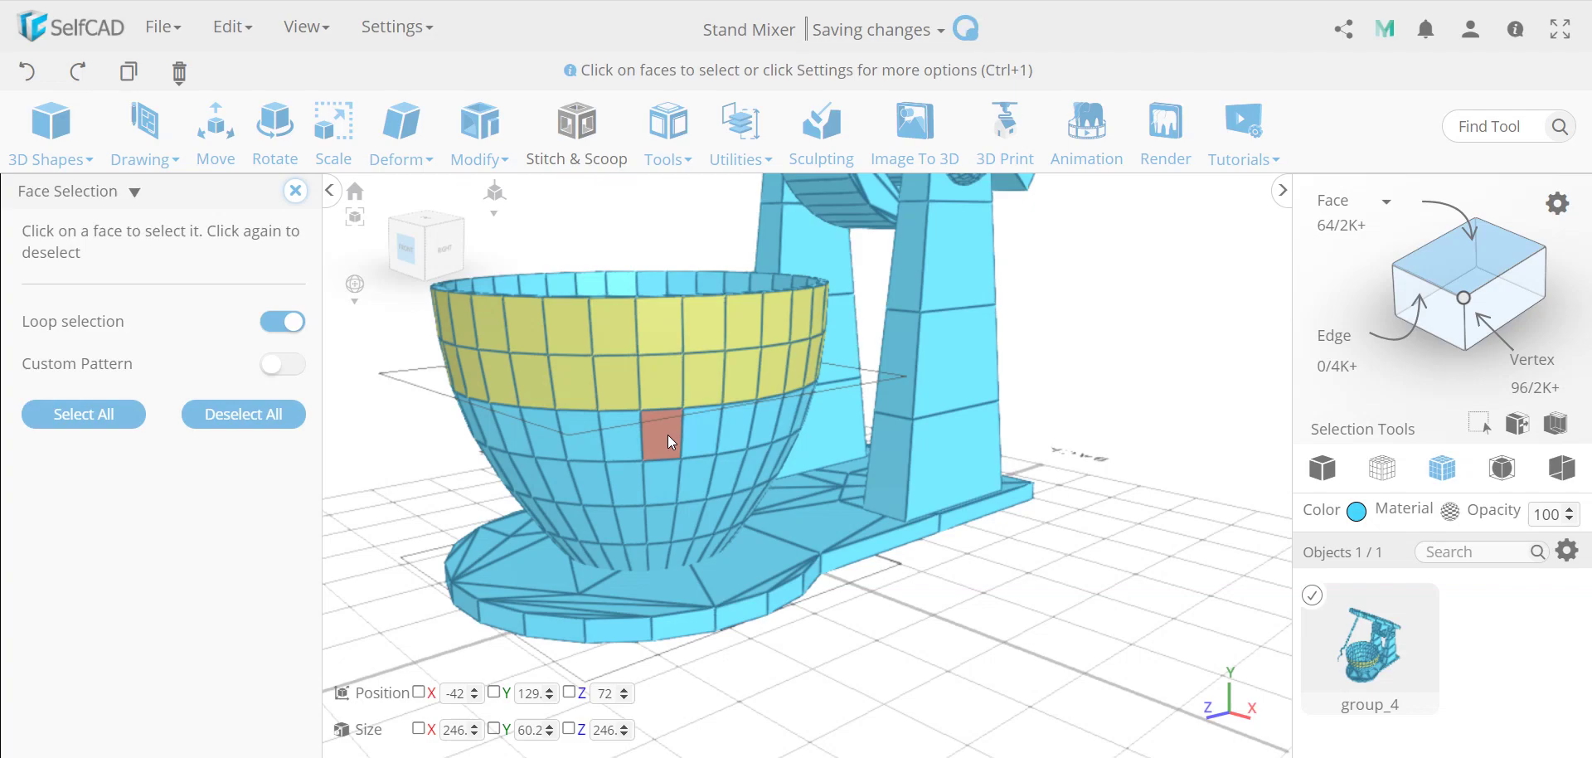
{"action": "left_click", "coordinate": [628, 435]}
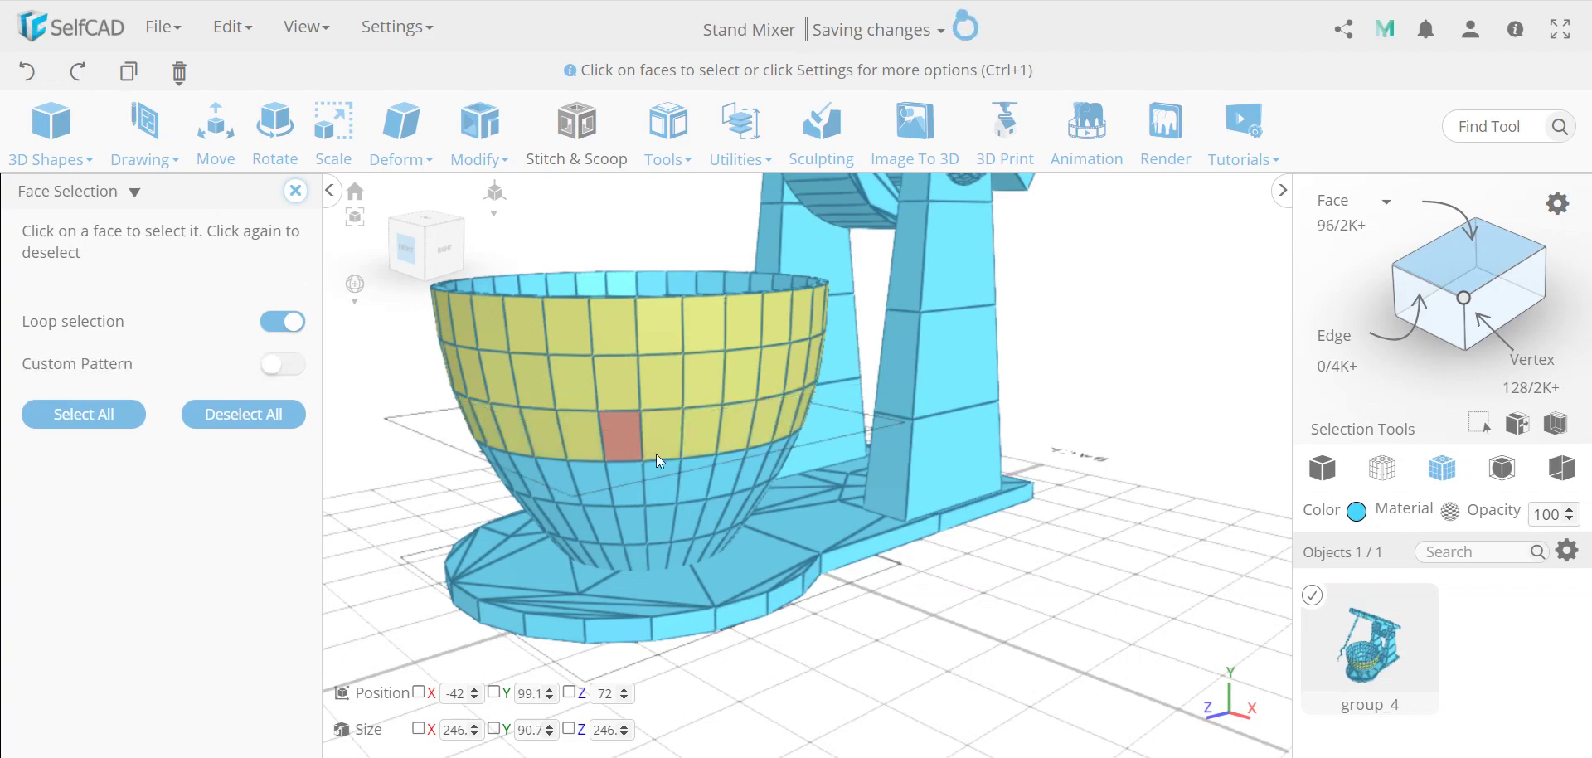
{"action": "left_click_drag", "start_coordinate": [1086, 643], "coordinate": [971, 634]}
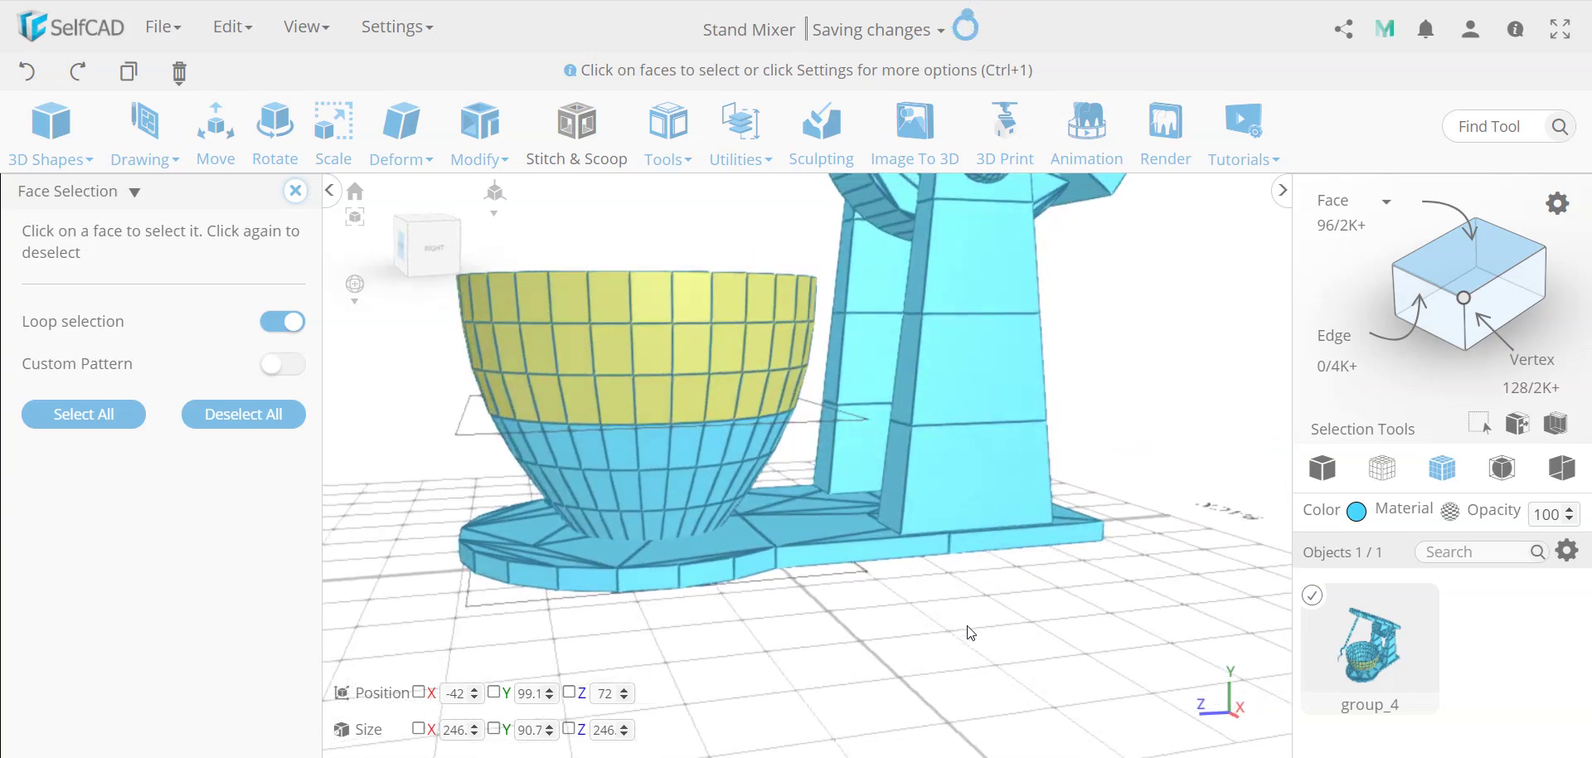
{"action": "left_click", "coordinate": [544, 443]}
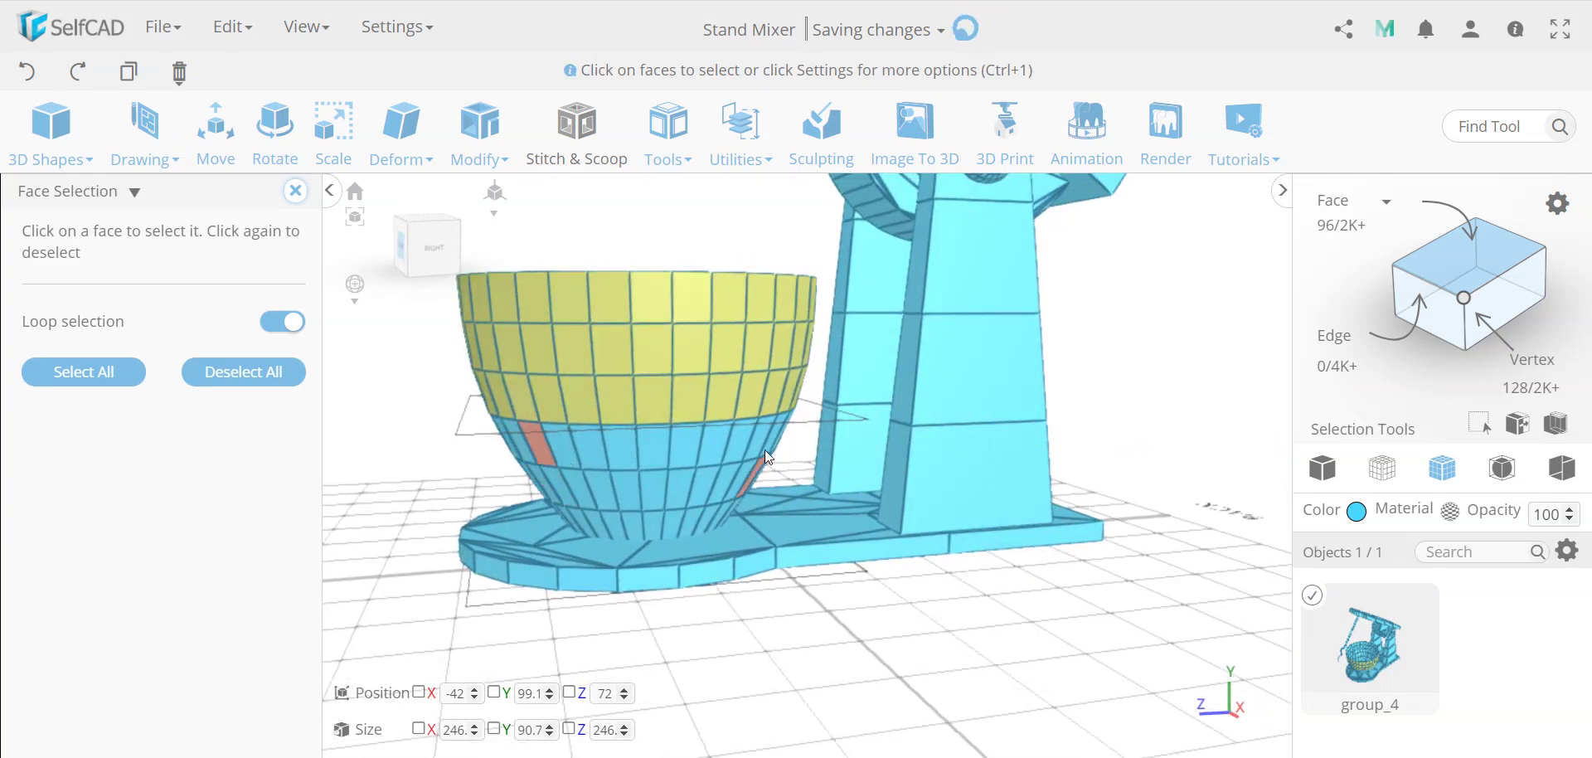
{"action": "left_click", "coordinate": [762, 435]}
{"action": "mouse_move", "coordinate": [912, 663]}
{"action": "left_mouse_down"}
{"action": "mouse_move", "coordinate": [931, 628]}
{"action": "mouse_move", "coordinate": [885, 654]}
{"action": "left_mouse_up"}
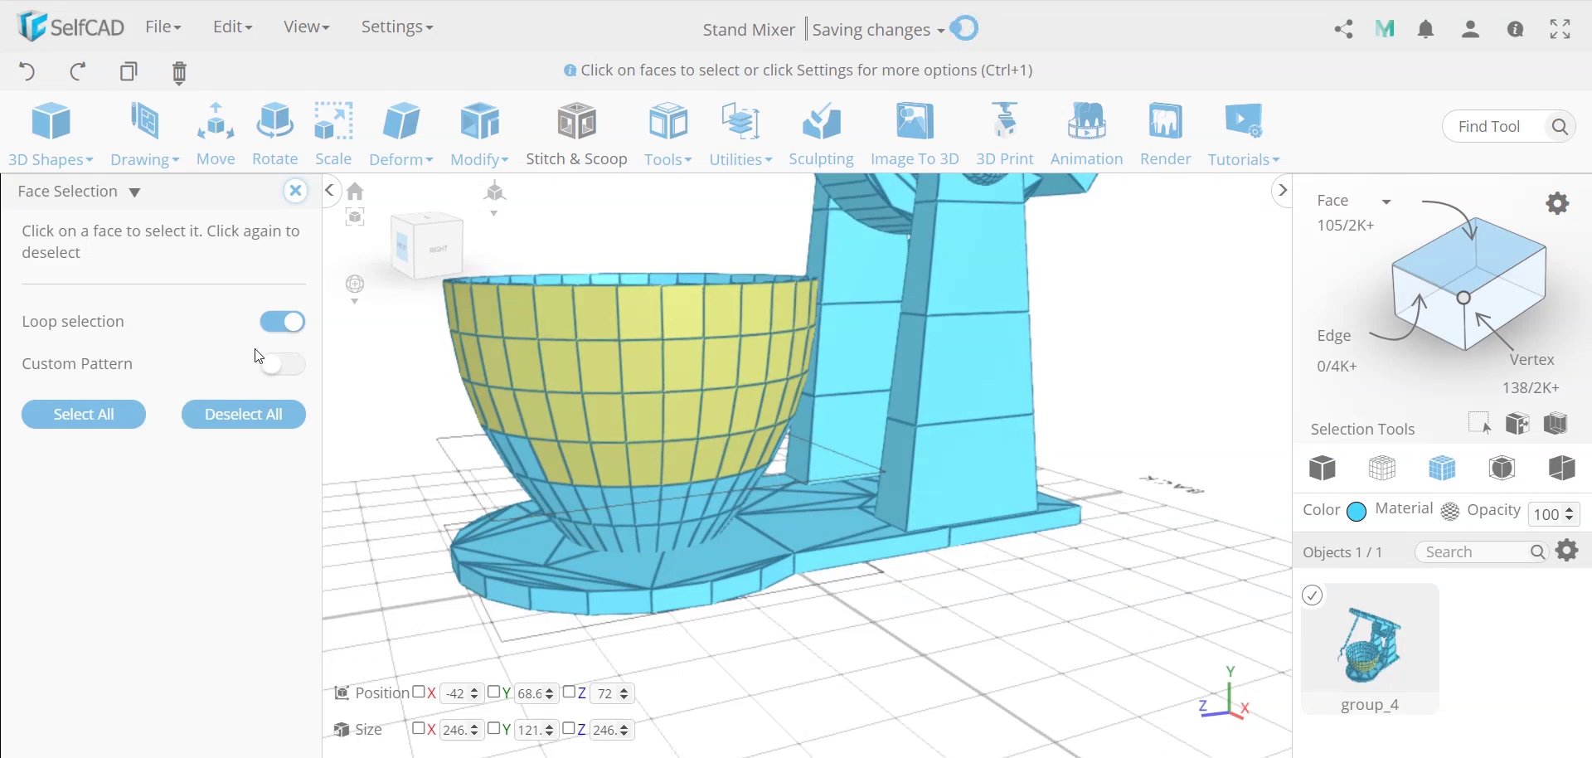
- Turn on the custom pattern, add the bowl's fifth ring of faces, and set the pattern to select 1 and skip 1
{"action": "left_click", "coordinate": [294, 366]}
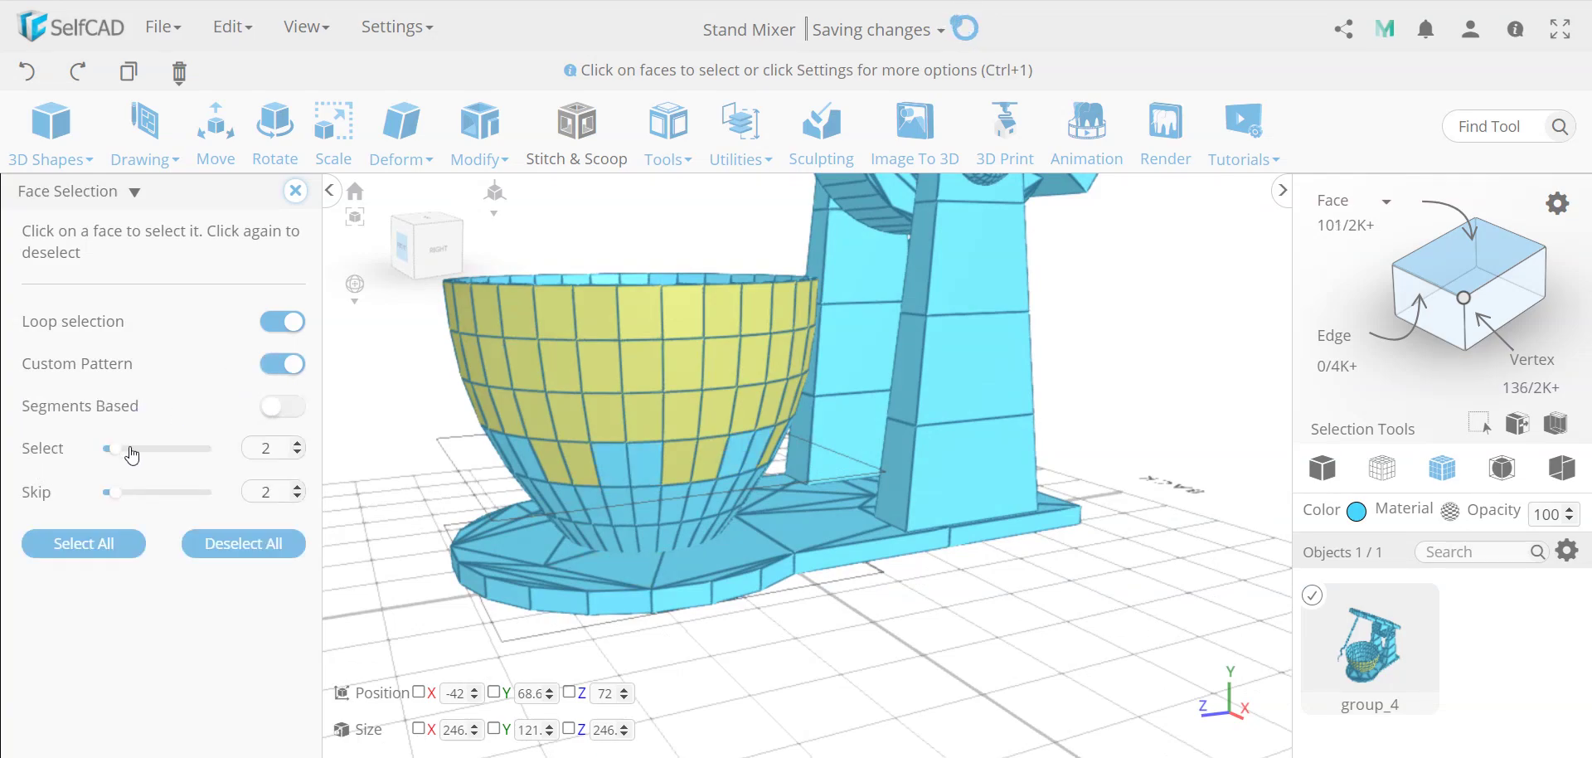
{"action": "left_click", "coordinate": [612, 507]}
{"action": "right_click_drag", "start_coordinate": [846, 608], "coordinate": [960, 611]}
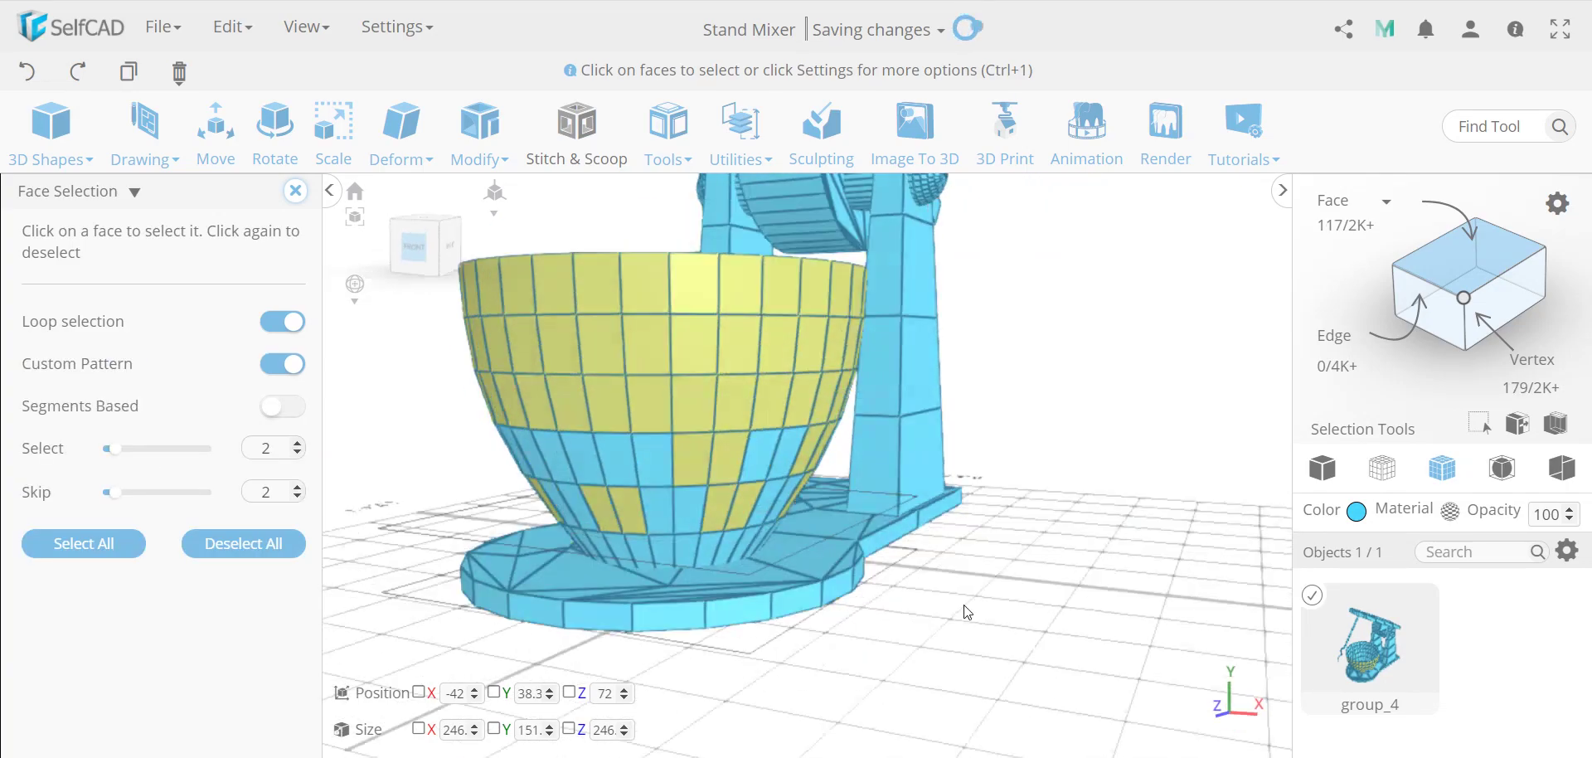
{"action": "double_click", "coordinate": [273, 449]}
{"action": "double_click", "coordinate": [272, 486]}
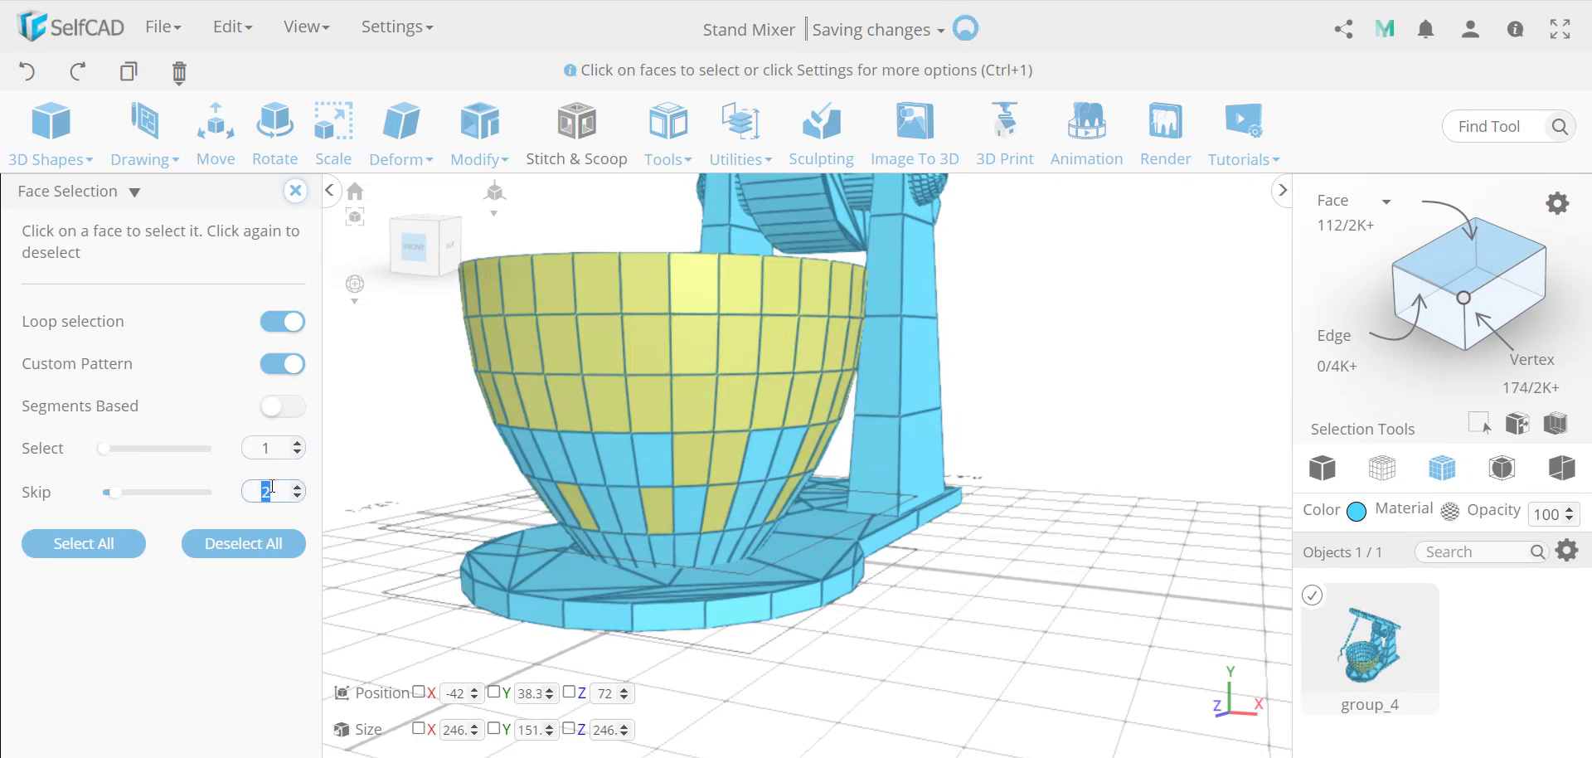
{"action": "left_click", "coordinate": [241, 612]}
{"action": "right_click_drag", "start_coordinate": [579, 537], "coordinate": [558, 611]}
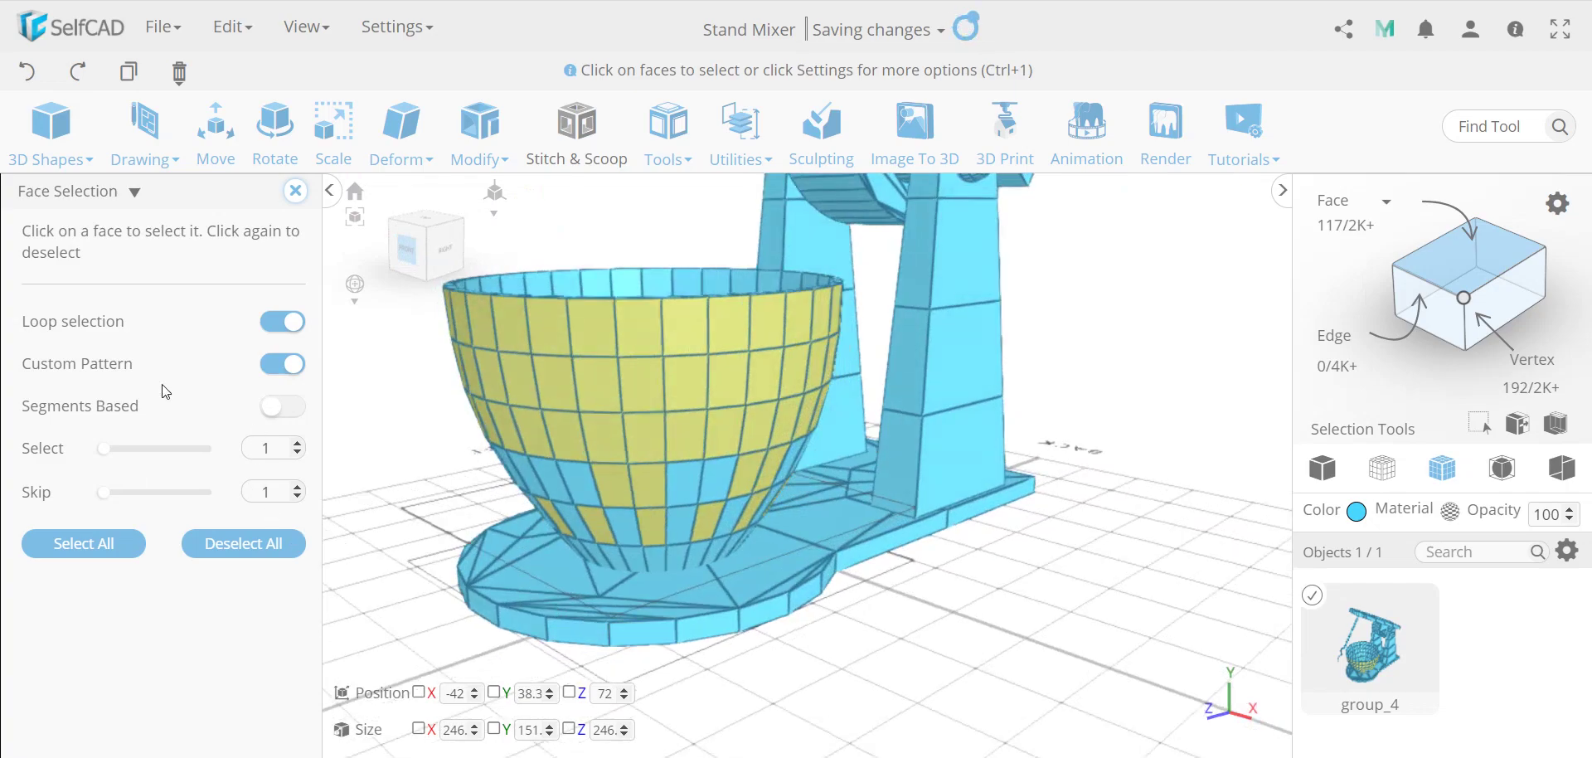
- Clear the bowl's face selection and open the edge selection settings for the mixer
{"action": "left_click", "coordinate": [295, 191]}
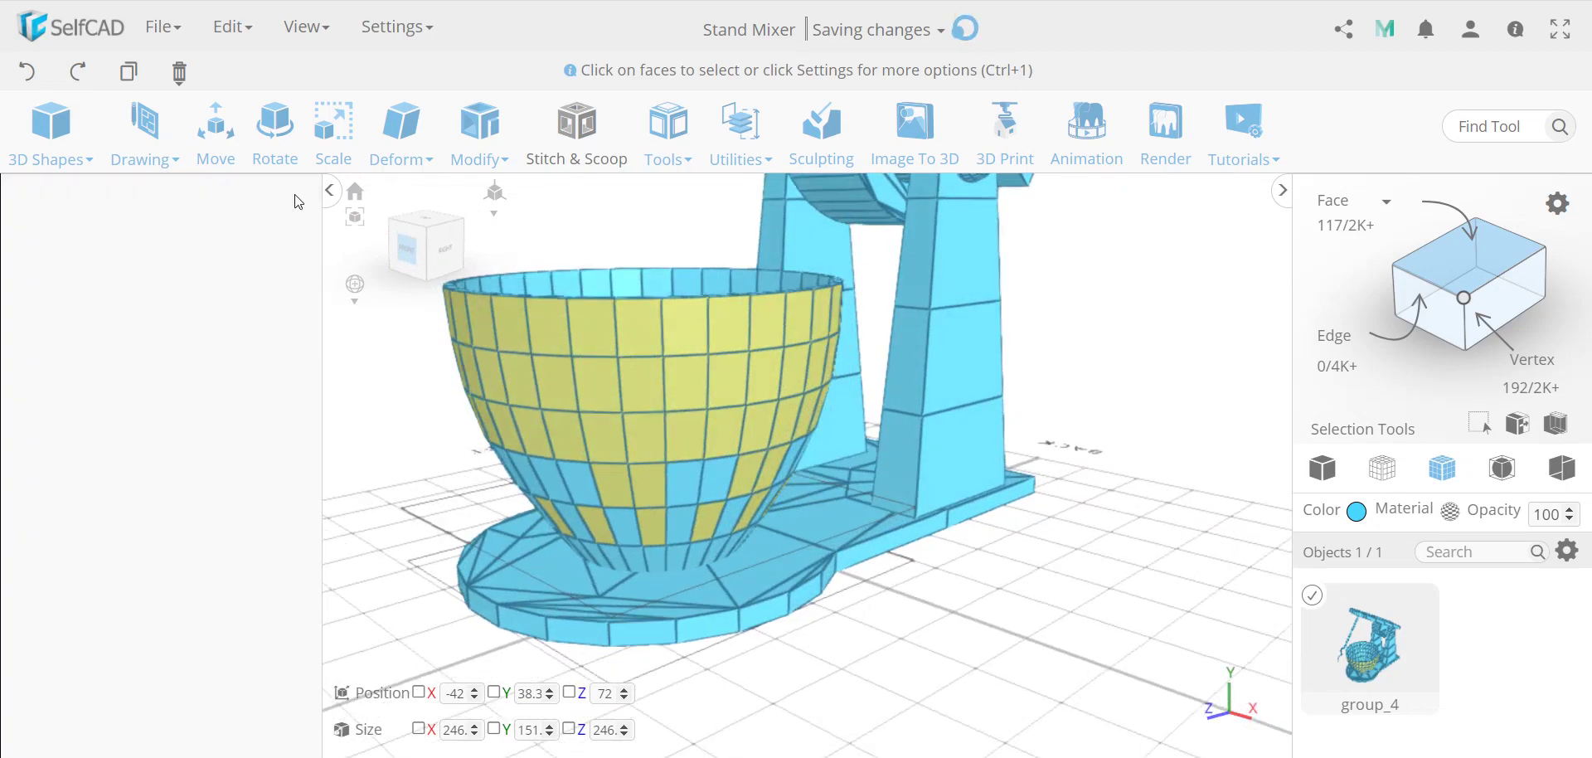
{"action": "left_click", "coordinate": [1445, 290]}
{"action": "left_click", "coordinate": [1558, 204]}
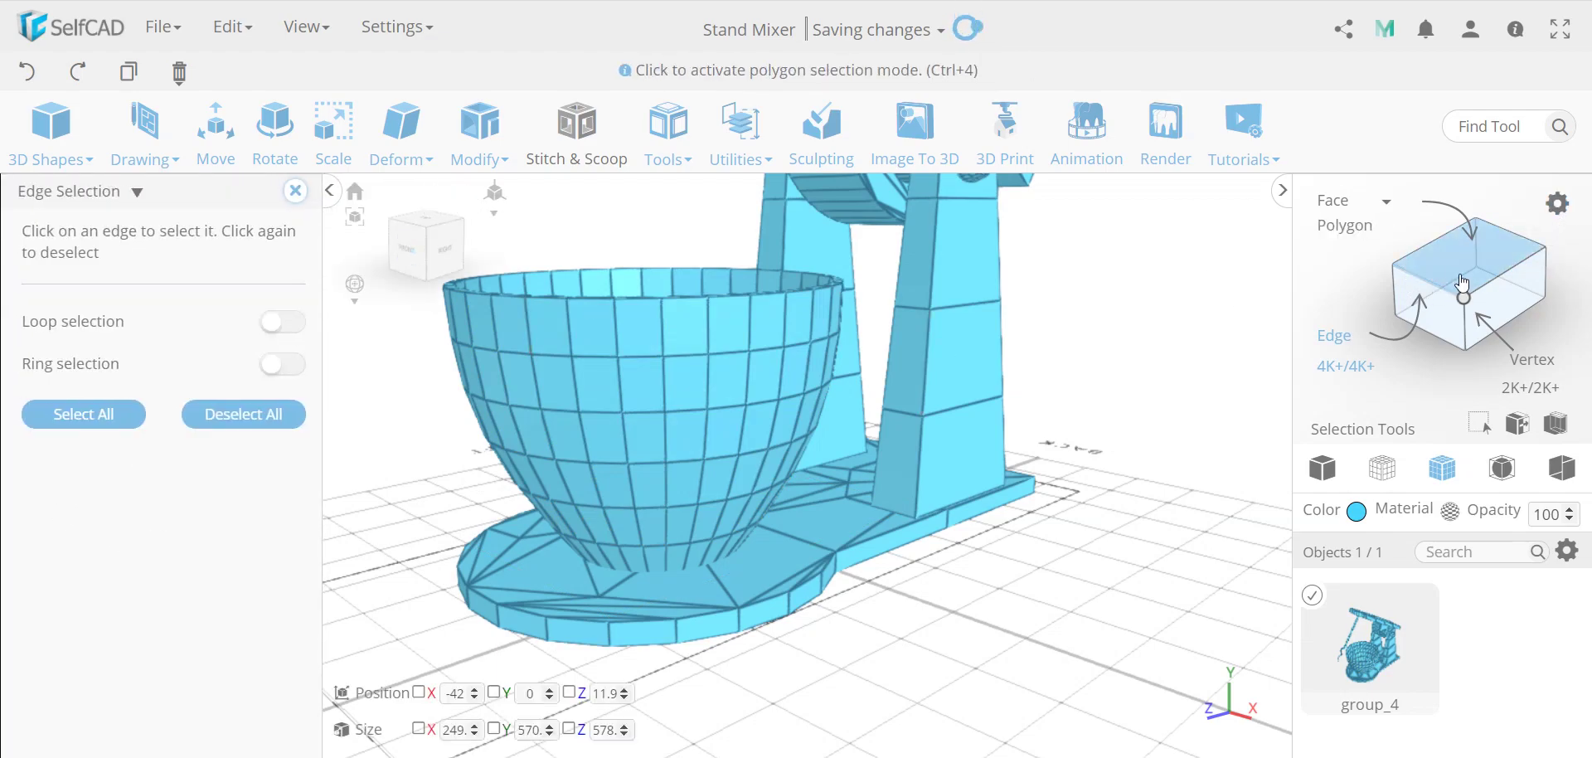
{"action": "left_click", "coordinate": [1413, 273]}
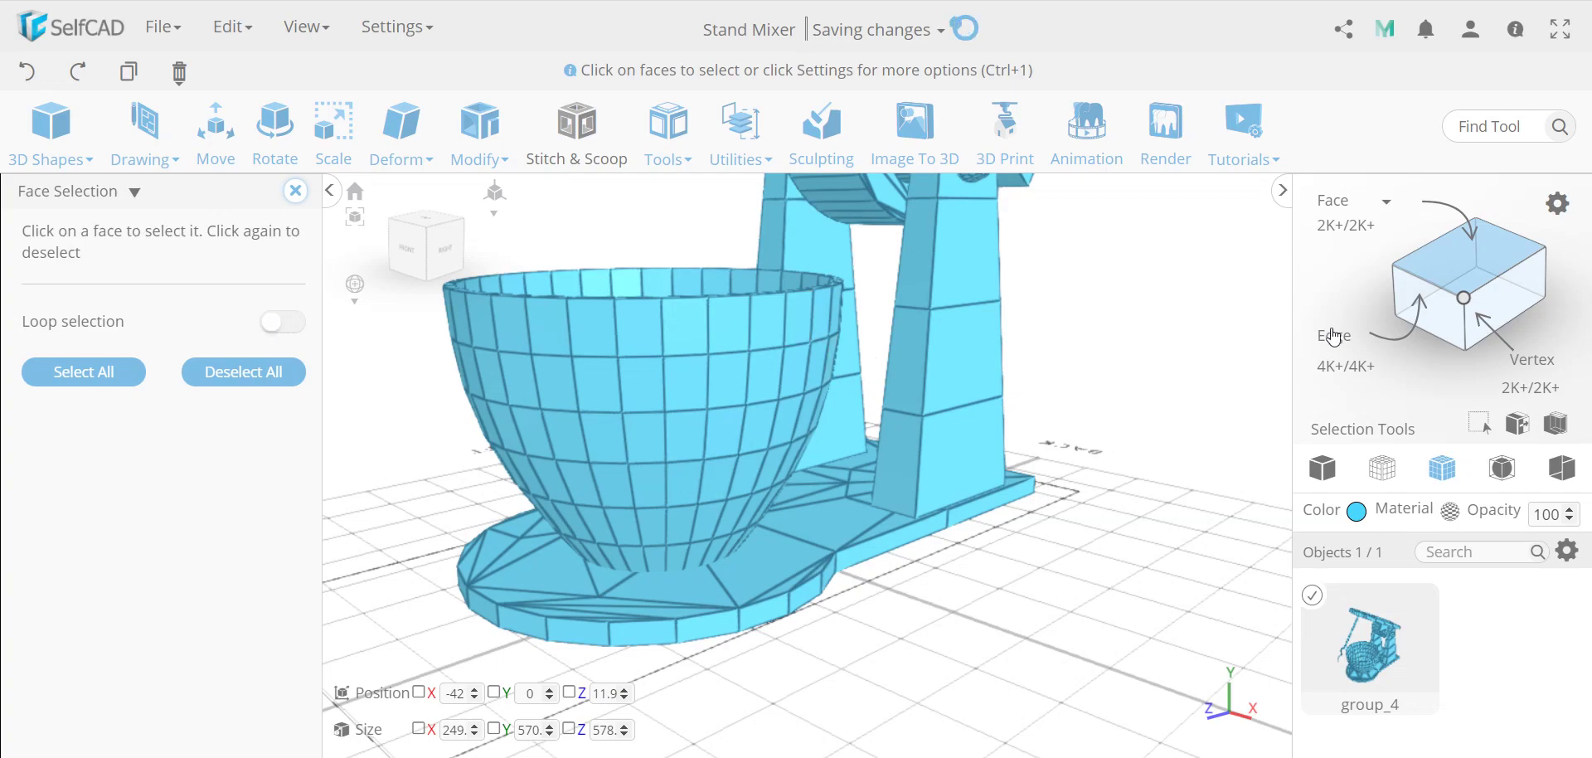
{"action": "left_click", "coordinate": [1439, 287]}
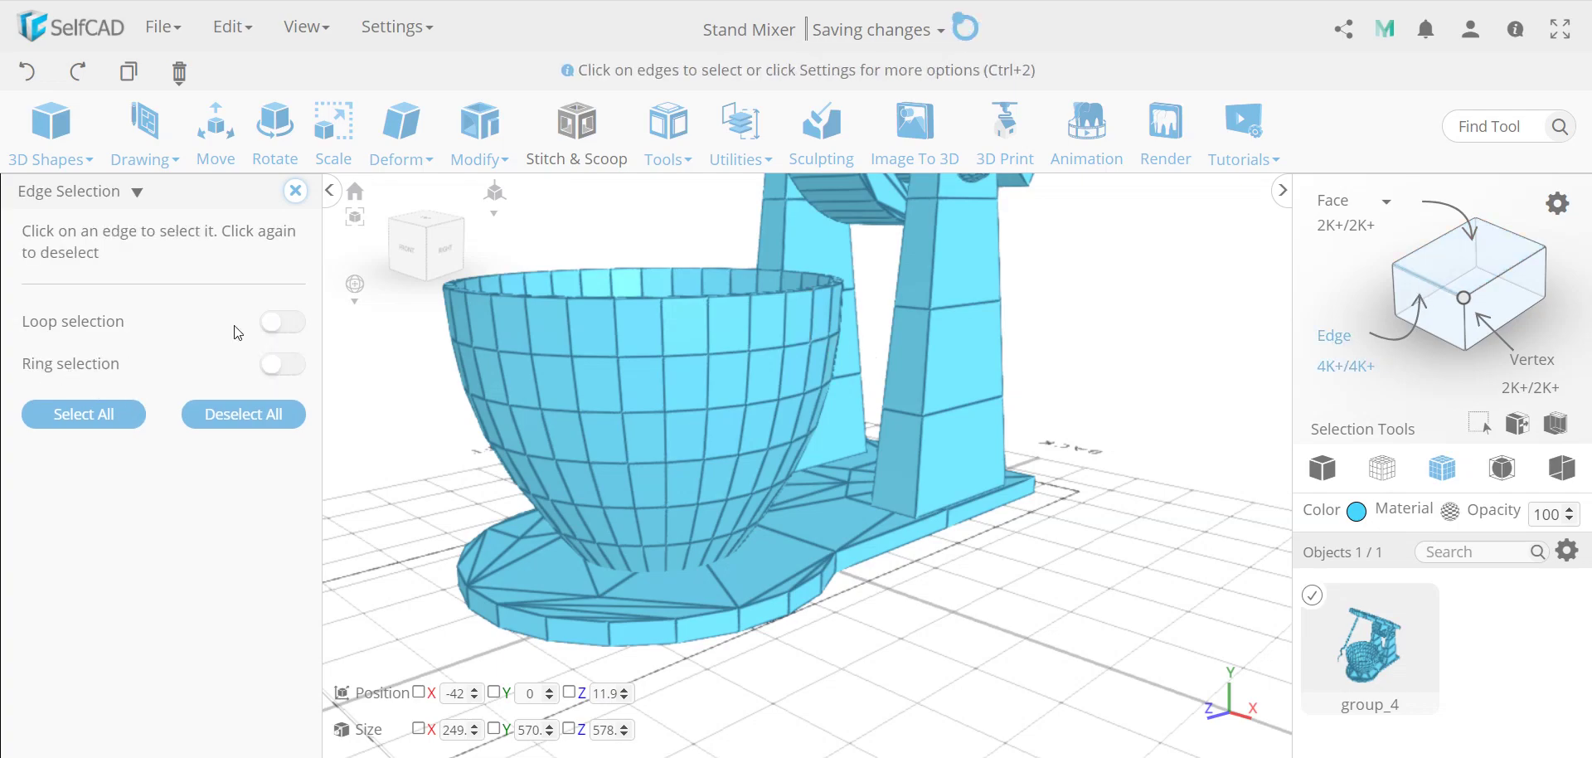
- Turn on loop selection for edges and select two neighbouring vertical edge loops on the bowl's side
{"action": "left_click", "coordinate": [282, 322]}
{"action": "left_click", "coordinate": [615, 368]}
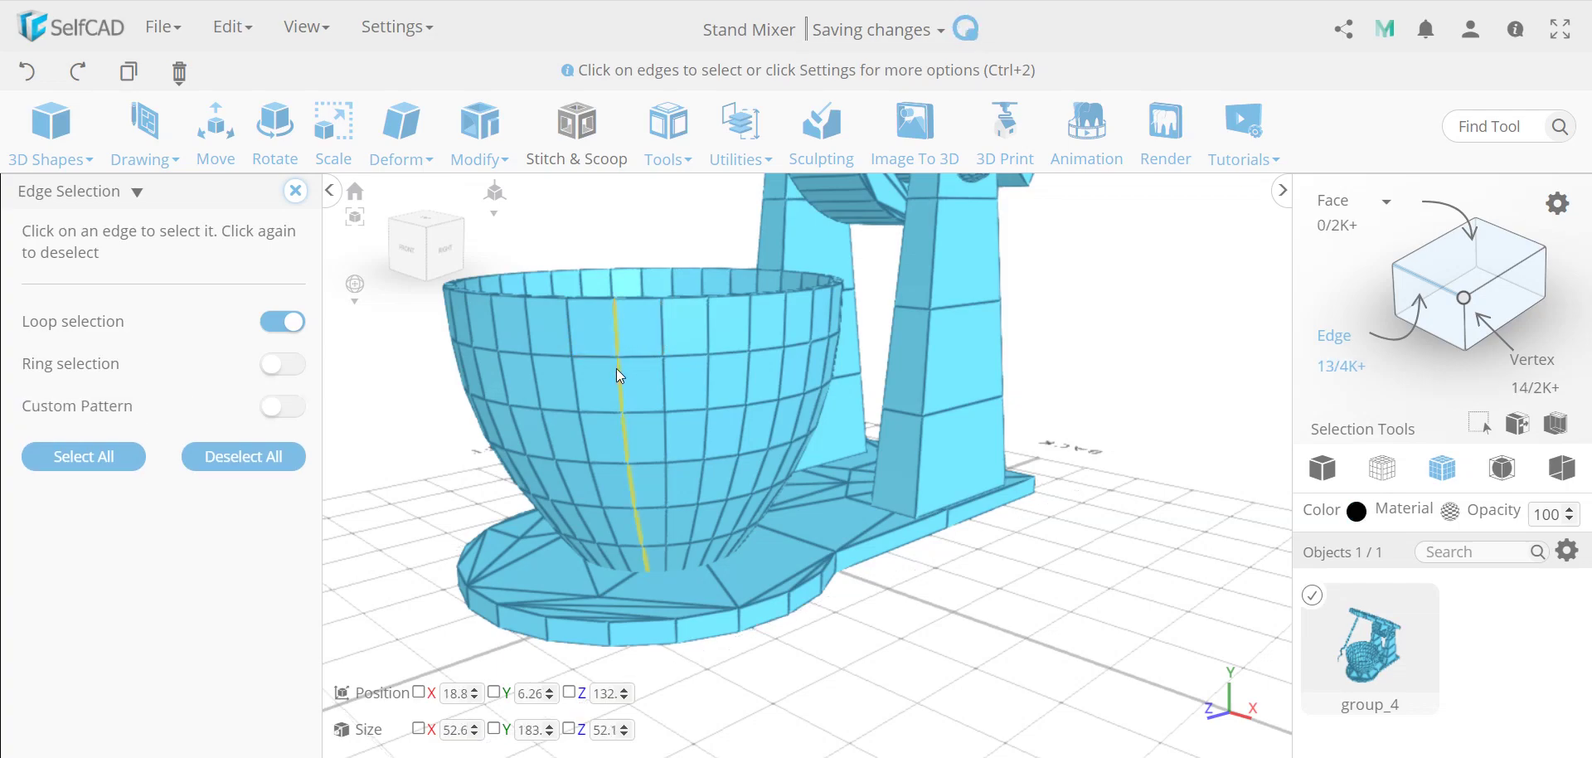
{"action": "left_click", "coordinate": [664, 340]}
{"action": "left_click_drag", "start_coordinate": [689, 429], "coordinate": [893, 669]}
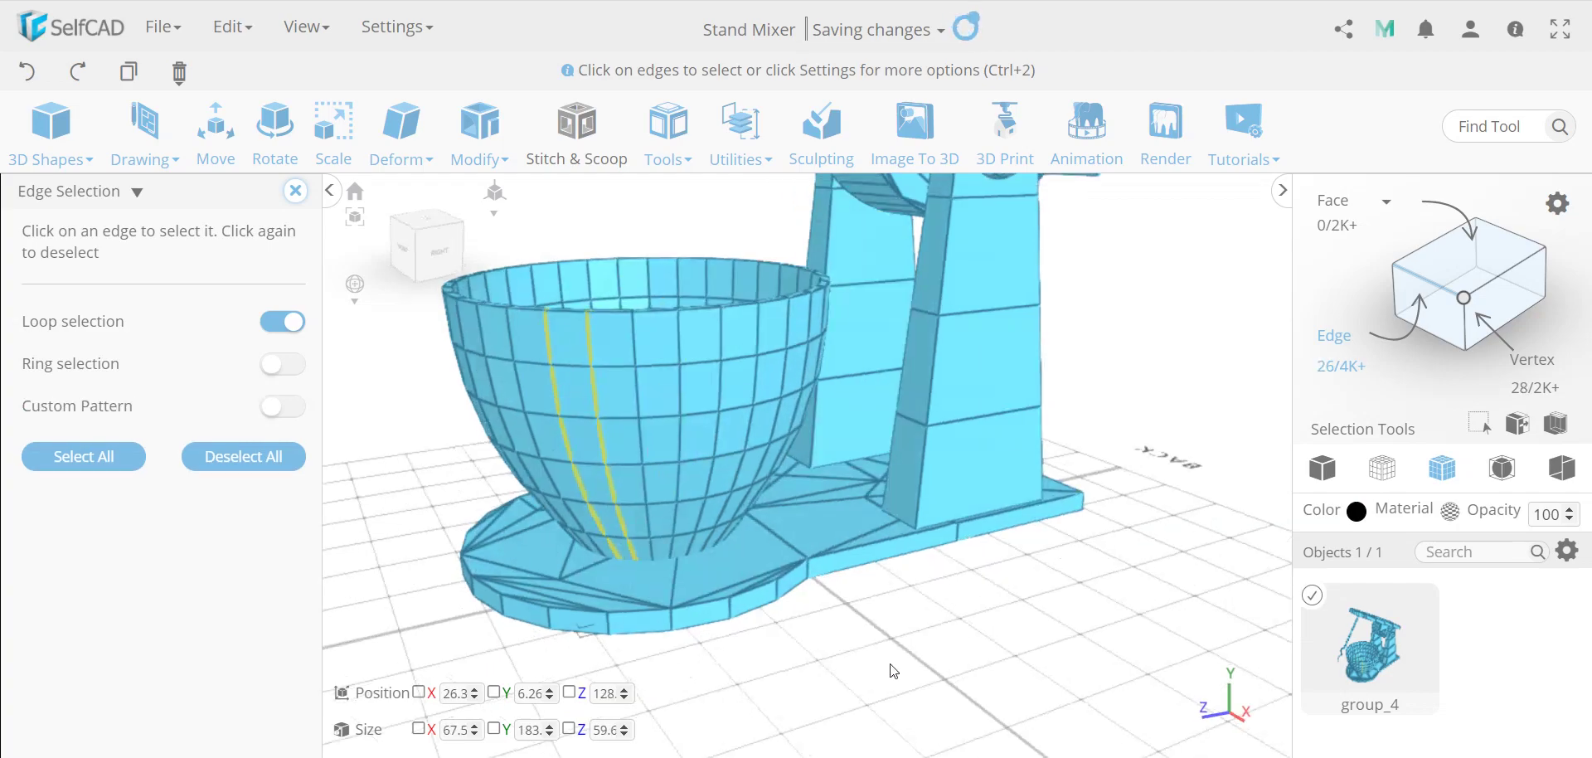
- Add another vertical edge loop on the bowl using a custom pattern of select 1, skip 1, and turn the pattern back off
{"action": "left_click", "coordinate": [271, 422]}
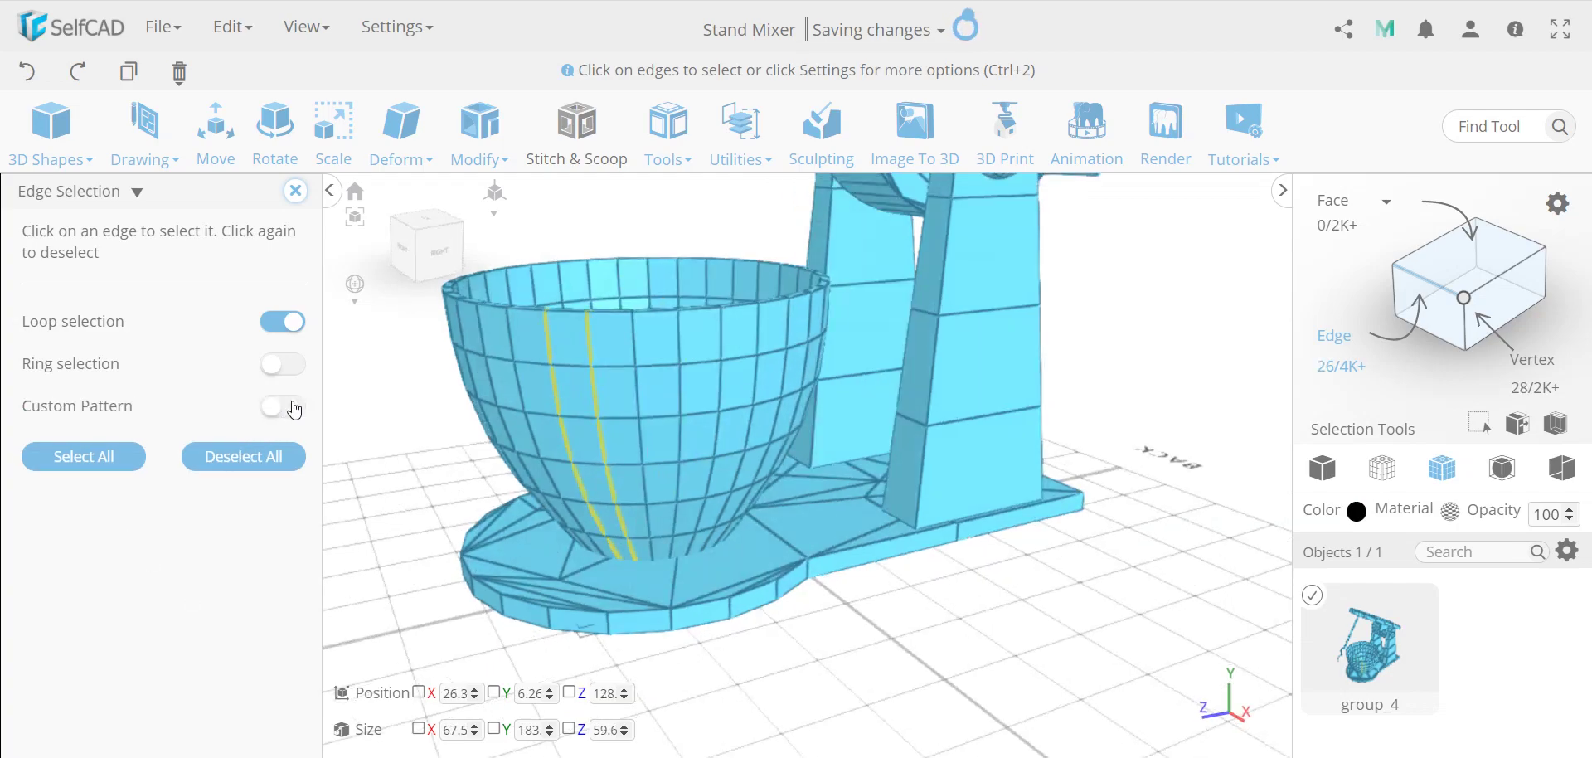
{"action": "left_click", "coordinate": [673, 351]}
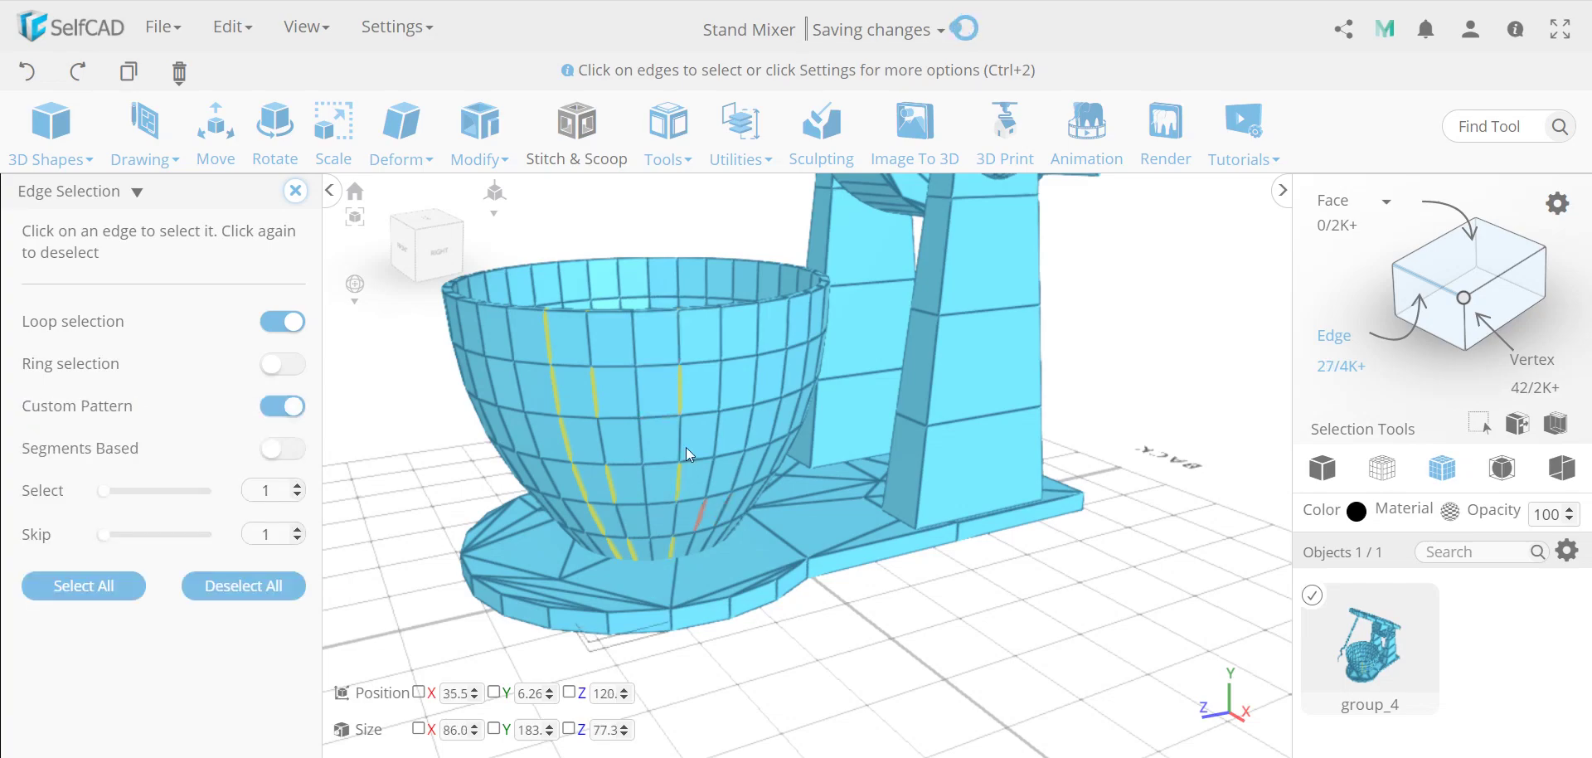
{"action": "left_click", "coordinate": [279, 408]}
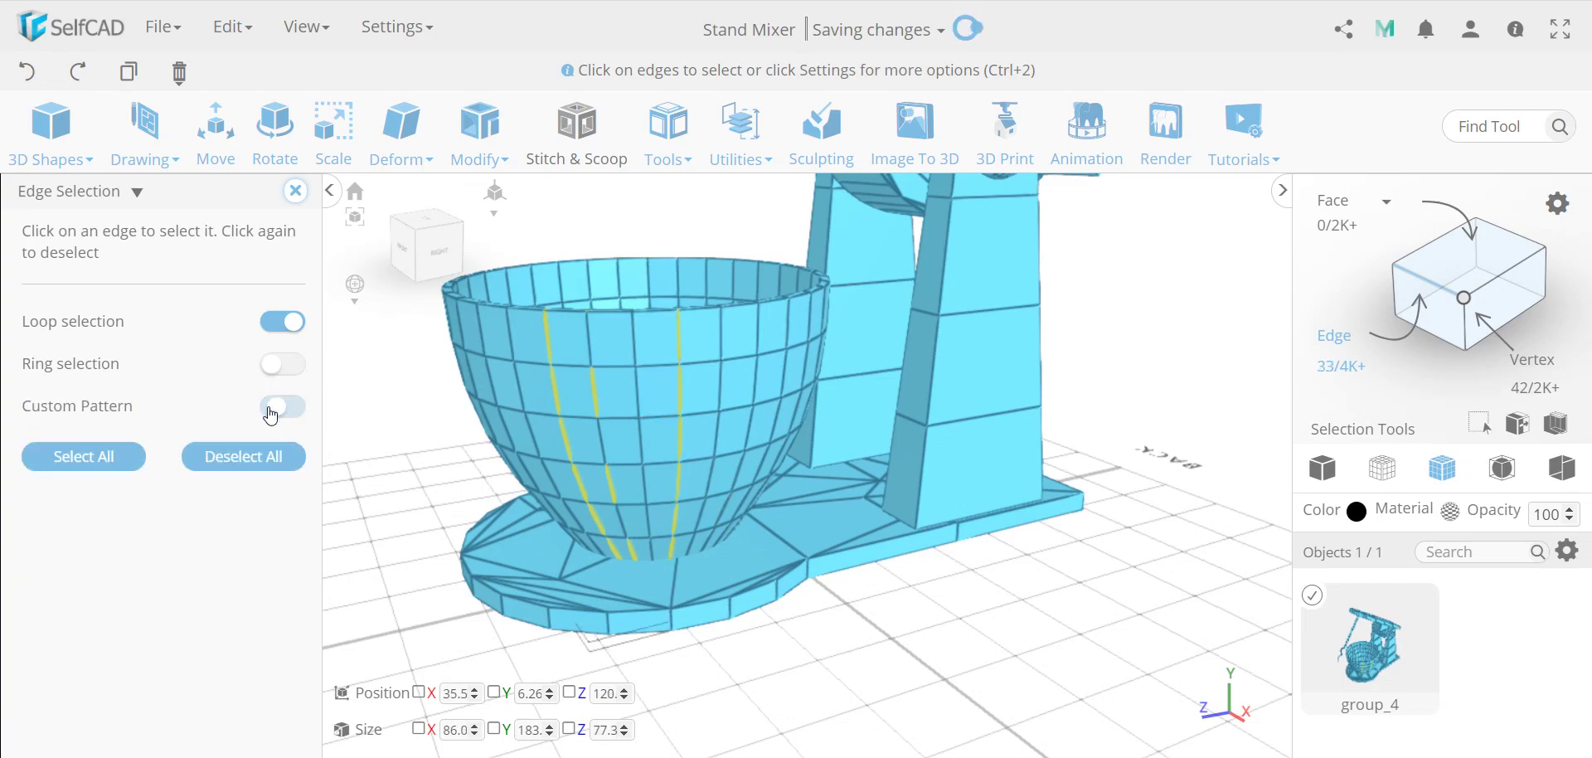
- Turn on ring selection, clear the selected edges, and select the edge rings in the bowl's first and third rows
{"action": "left_click", "coordinate": [282, 363]}
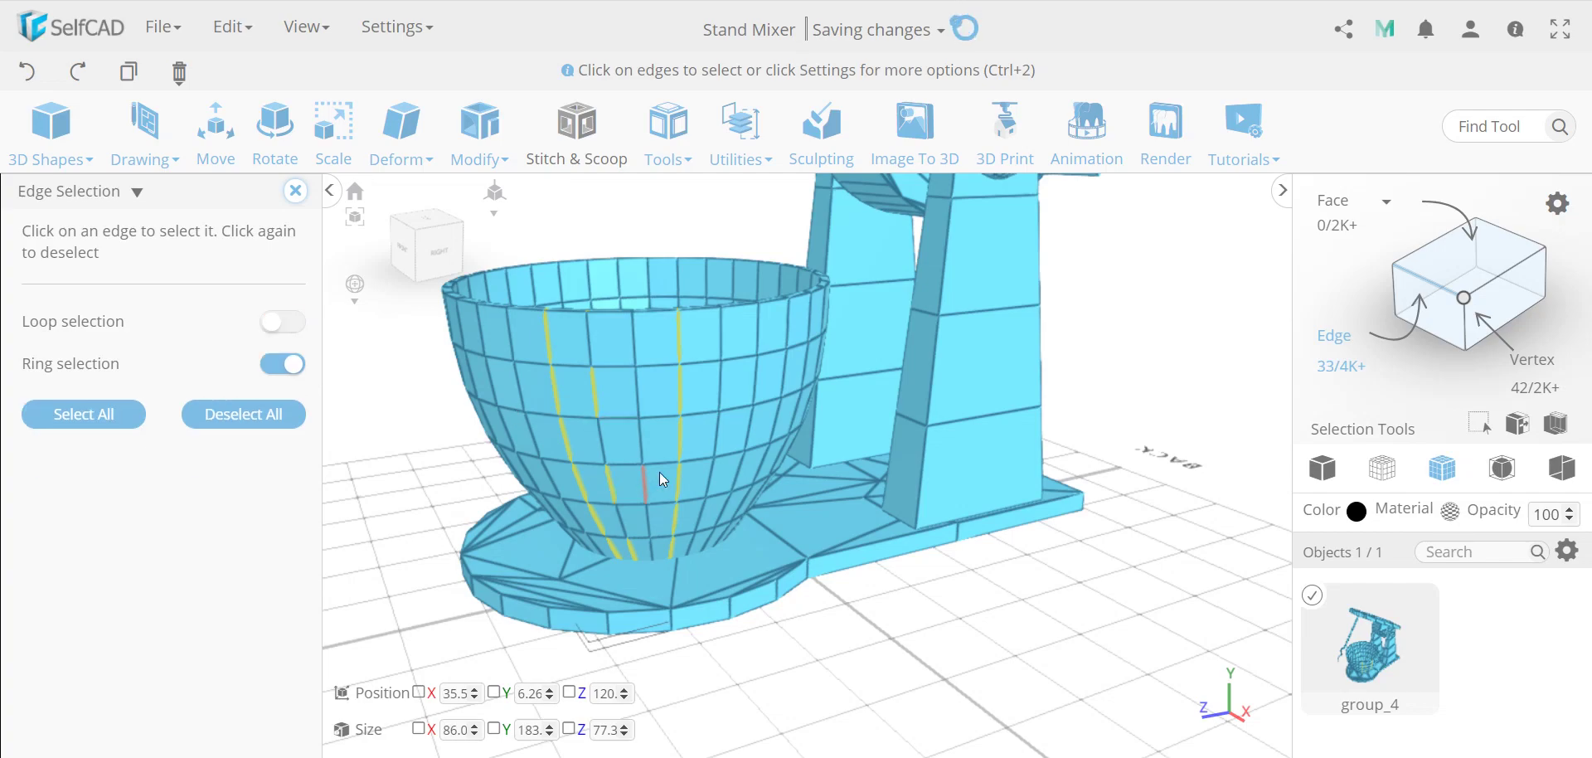
{"action": "left_click", "coordinate": [913, 627]}
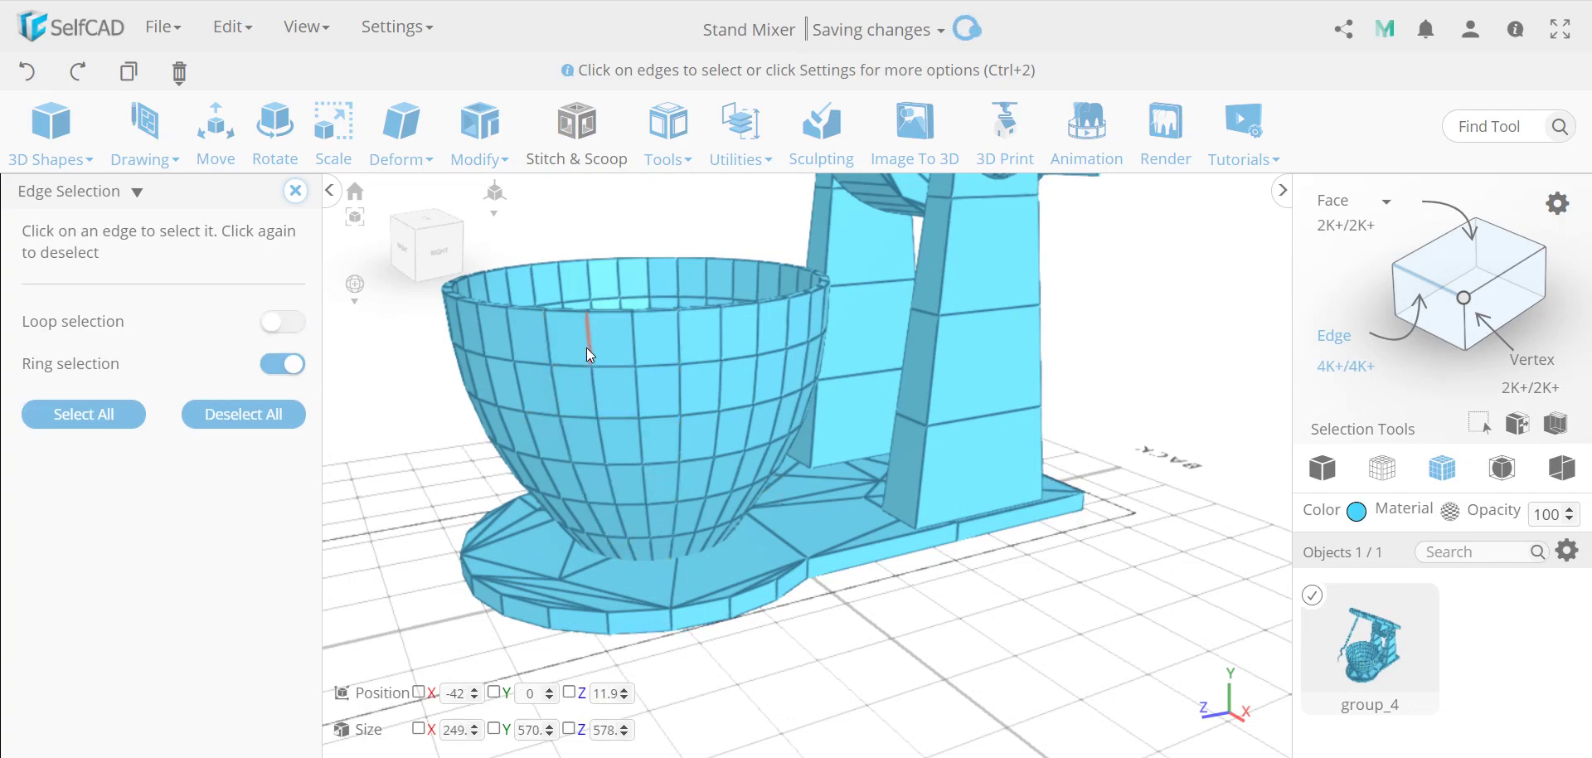
{"action": "left_click", "coordinate": [630, 342]}
{"action": "right_click_drag", "start_coordinate": [765, 476], "coordinate": [549, 409]}
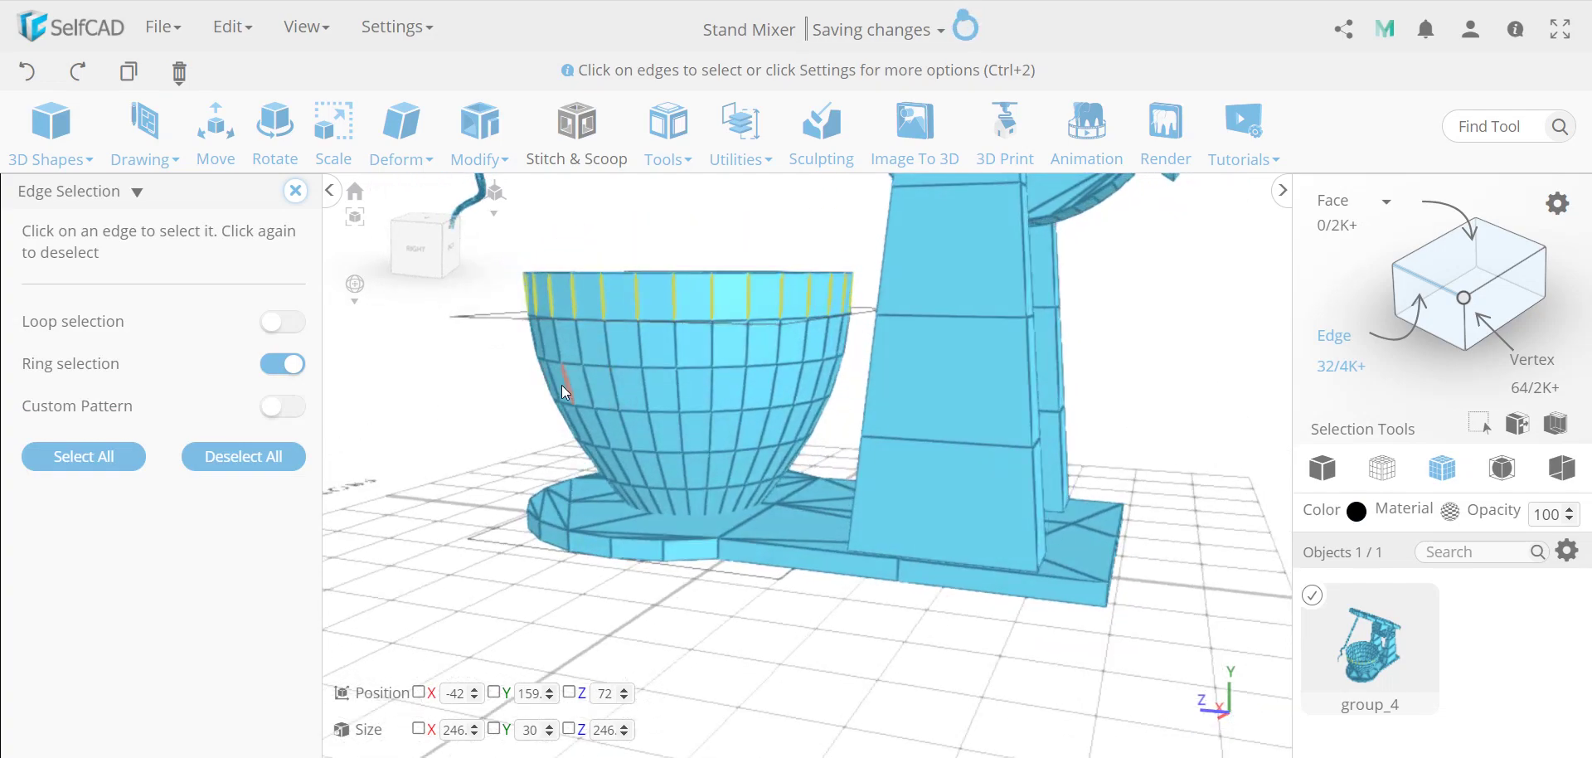
{"action": "left_click", "coordinate": [560, 385]}
{"action": "right_click_drag", "start_coordinate": [803, 386], "coordinate": [885, 643]}
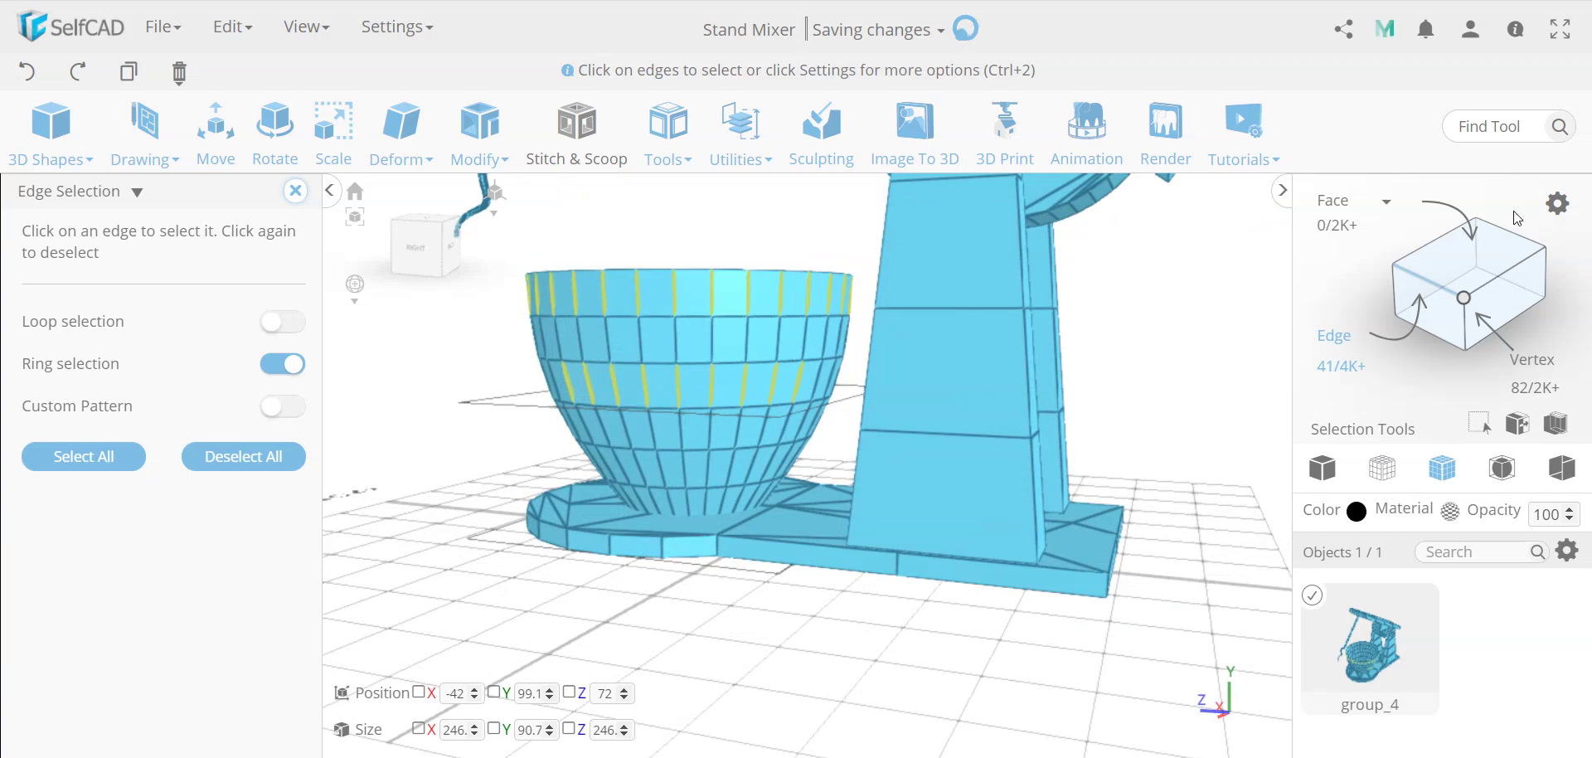
- Switch the bowl's selection to vertices, clear the selected vertices, and return to edge selection mode before closing its settings
{"action": "left_click", "coordinate": [1464, 297]}
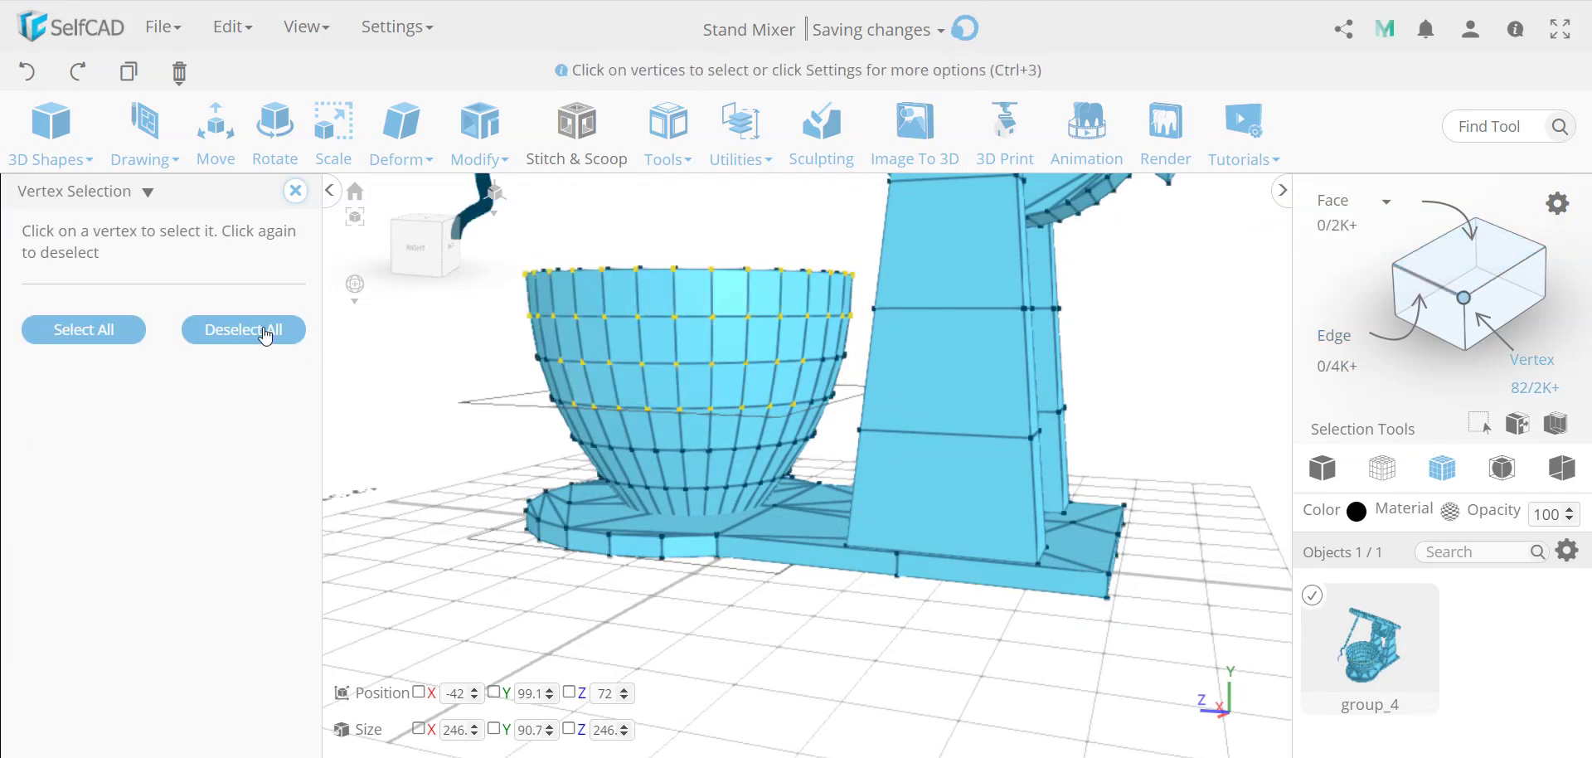
{"action": "right_click_drag", "start_coordinate": [810, 605], "coordinate": [880, 636]}
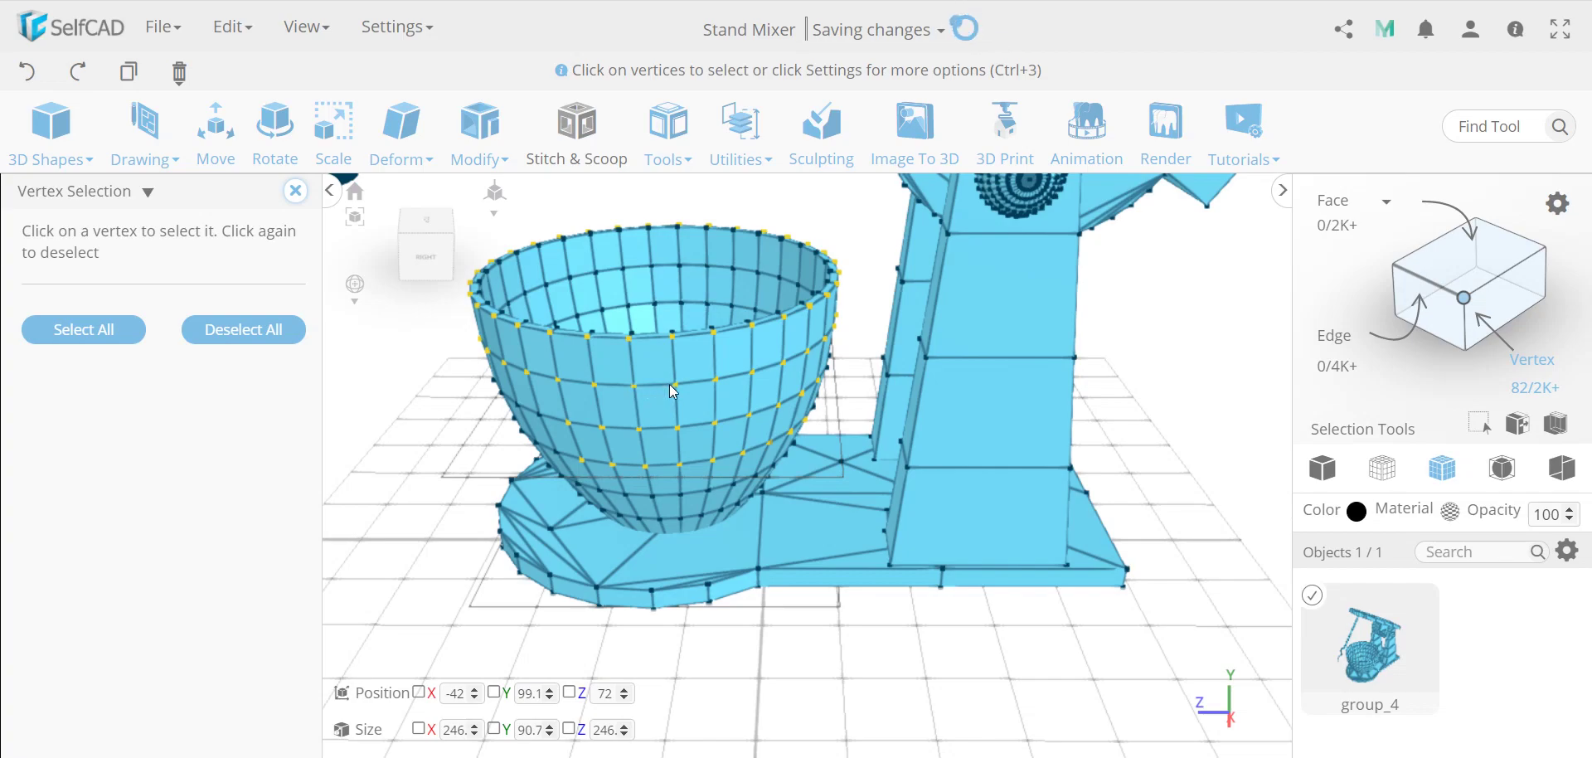
{"action": "left_click", "coordinate": [886, 664]}
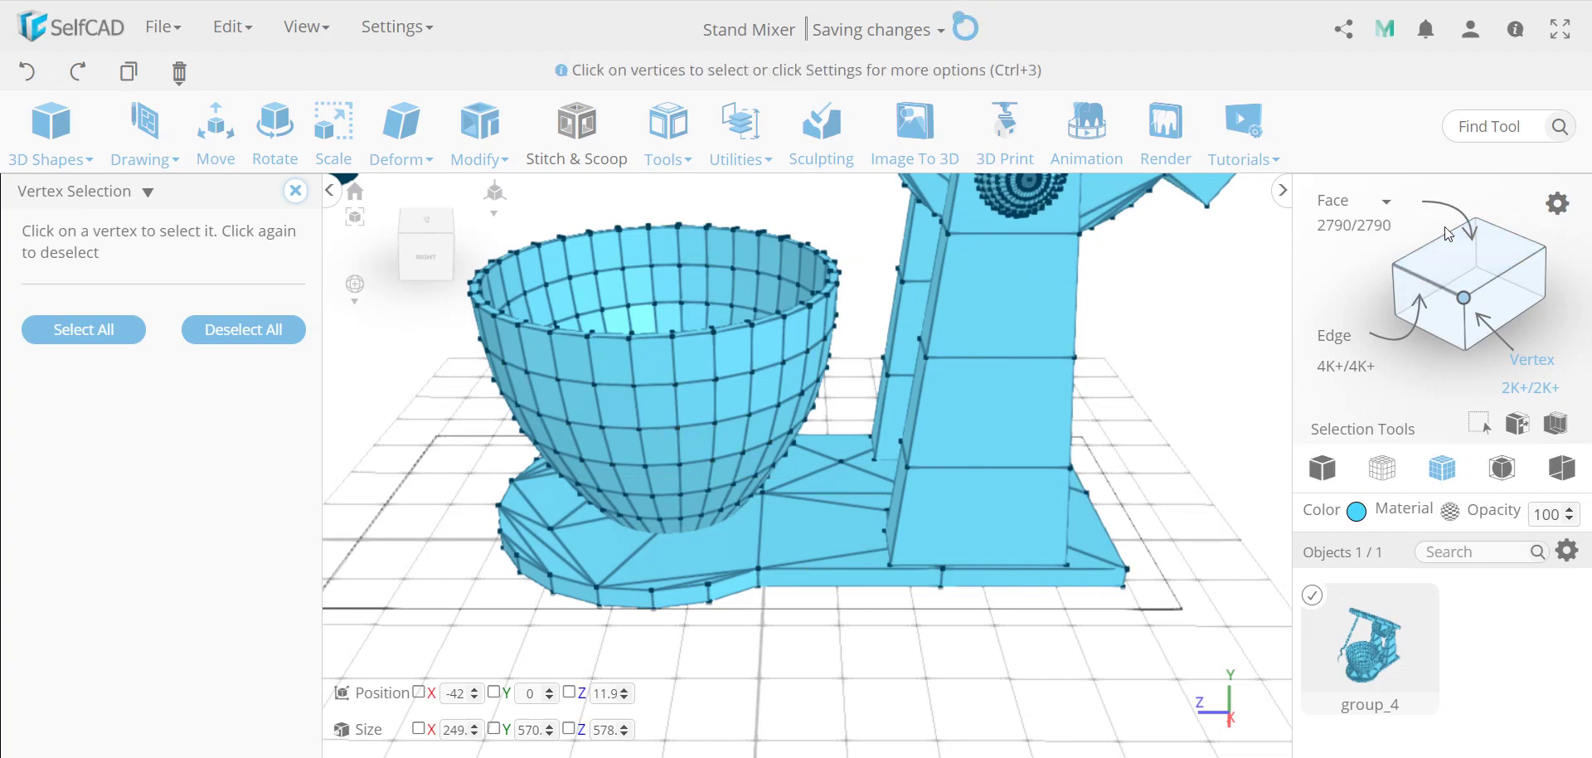
{"action": "left_click", "coordinate": [1421, 277]}
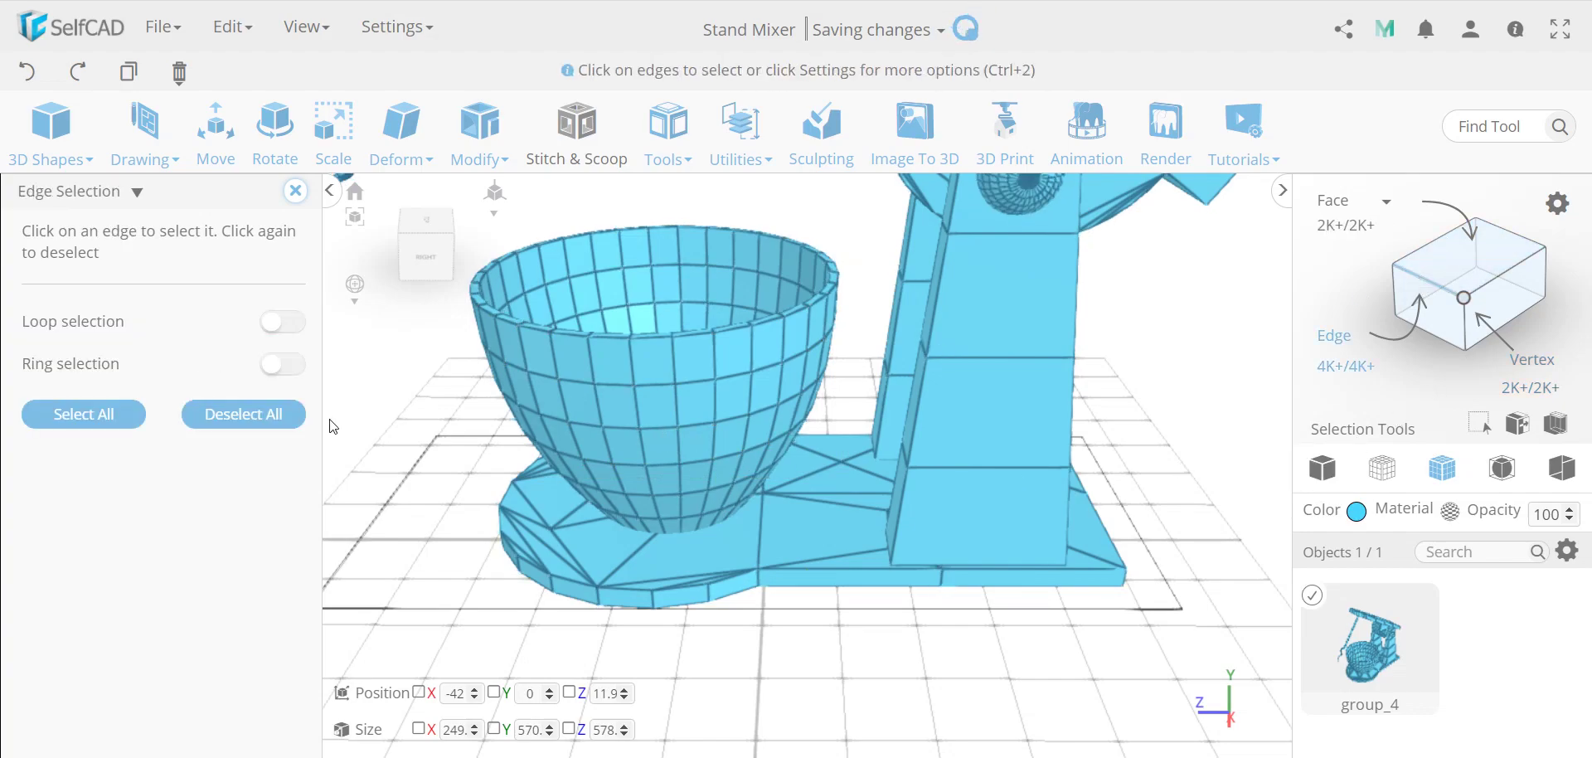
{"action": "scroll", "coordinate": [900, 641], "scroll_direction": "down", "scroll_amount": 5}
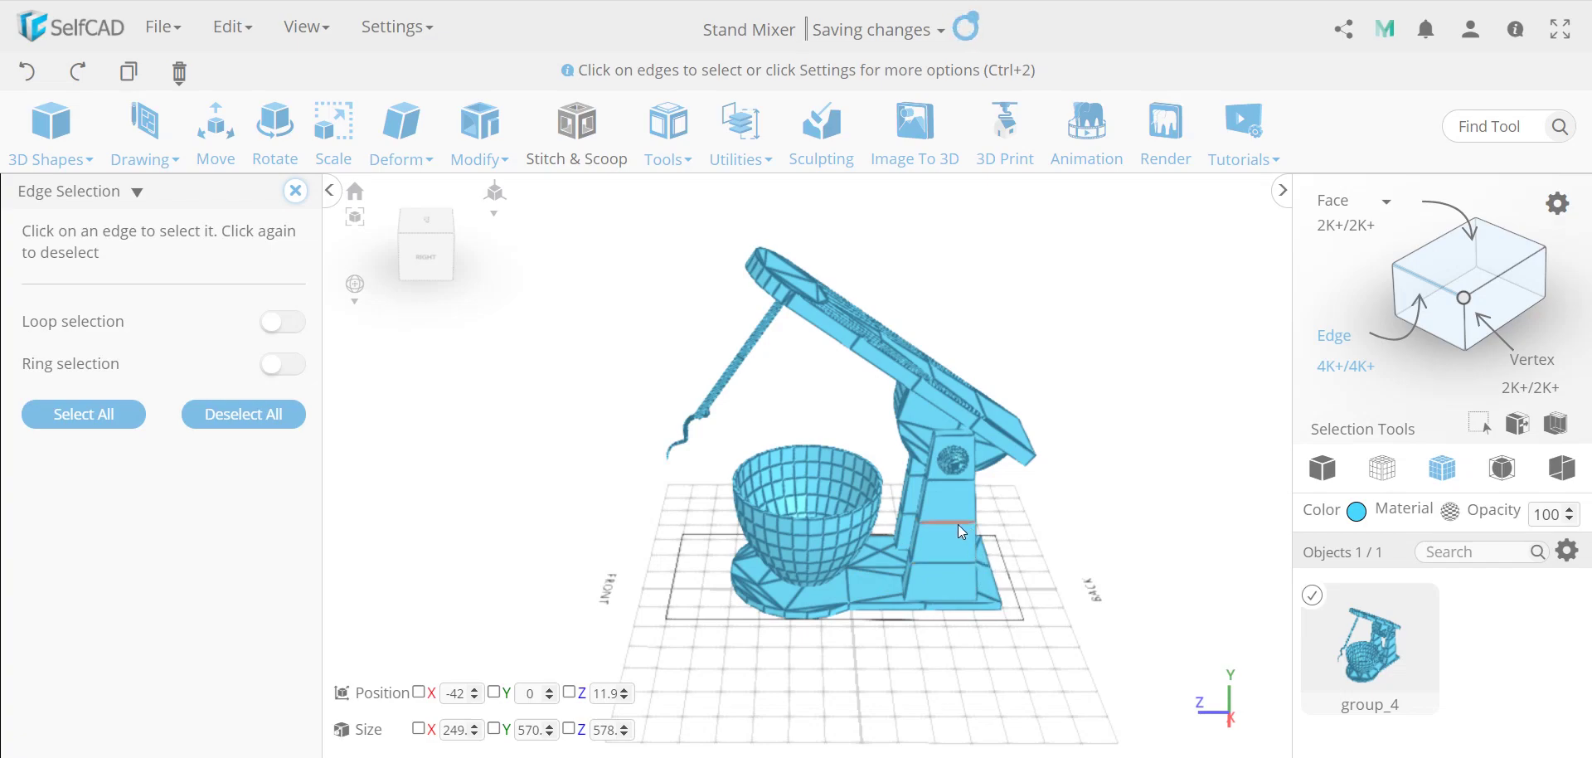
{"action": "left_click", "coordinate": [295, 190]}
- Hide the mixer group and view the workspace from the top
{"action": "left_click", "coordinate": [1566, 551]}
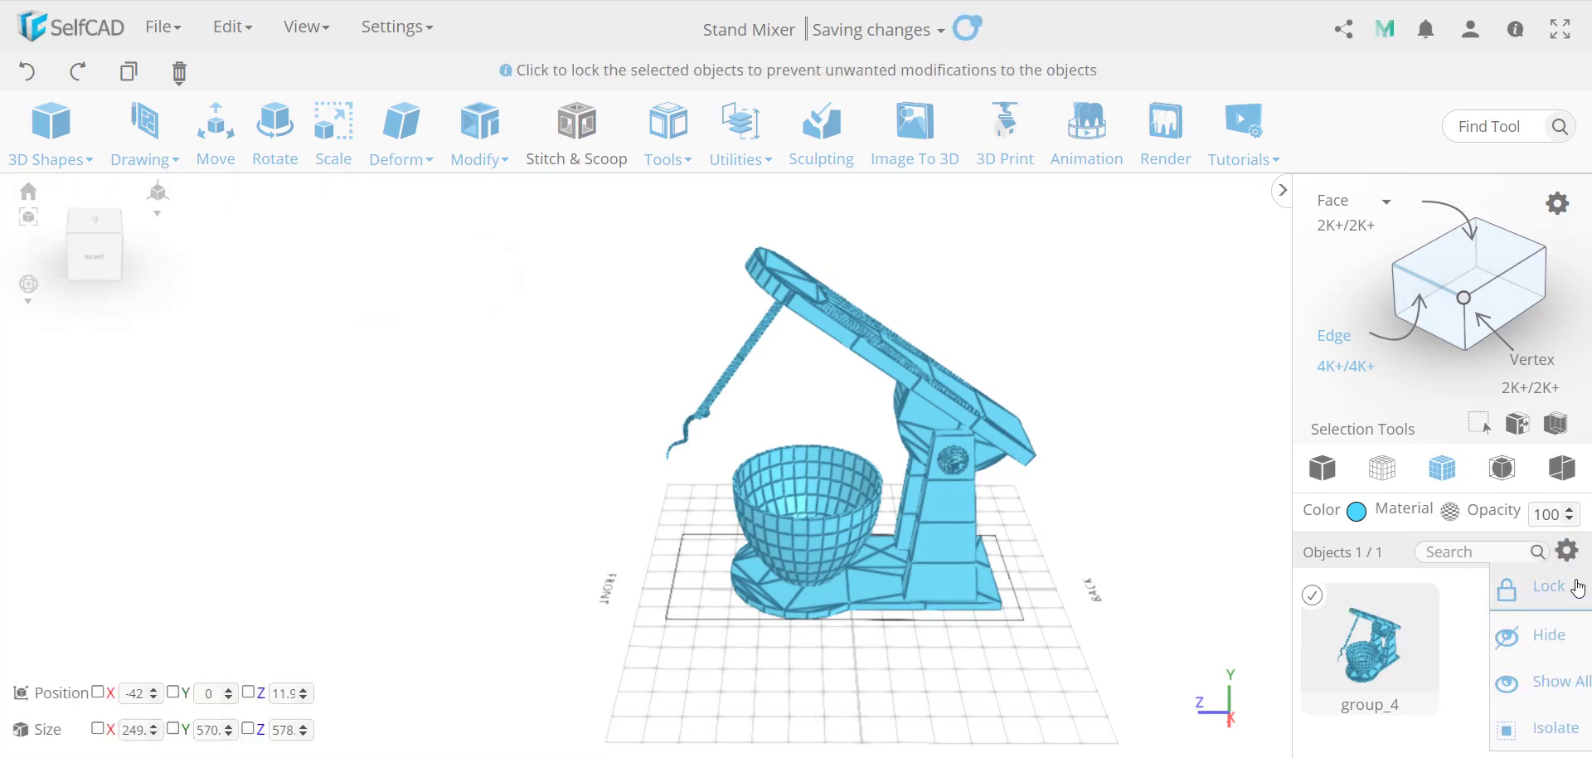
{"action": "left_click", "coordinate": [1558, 634]}
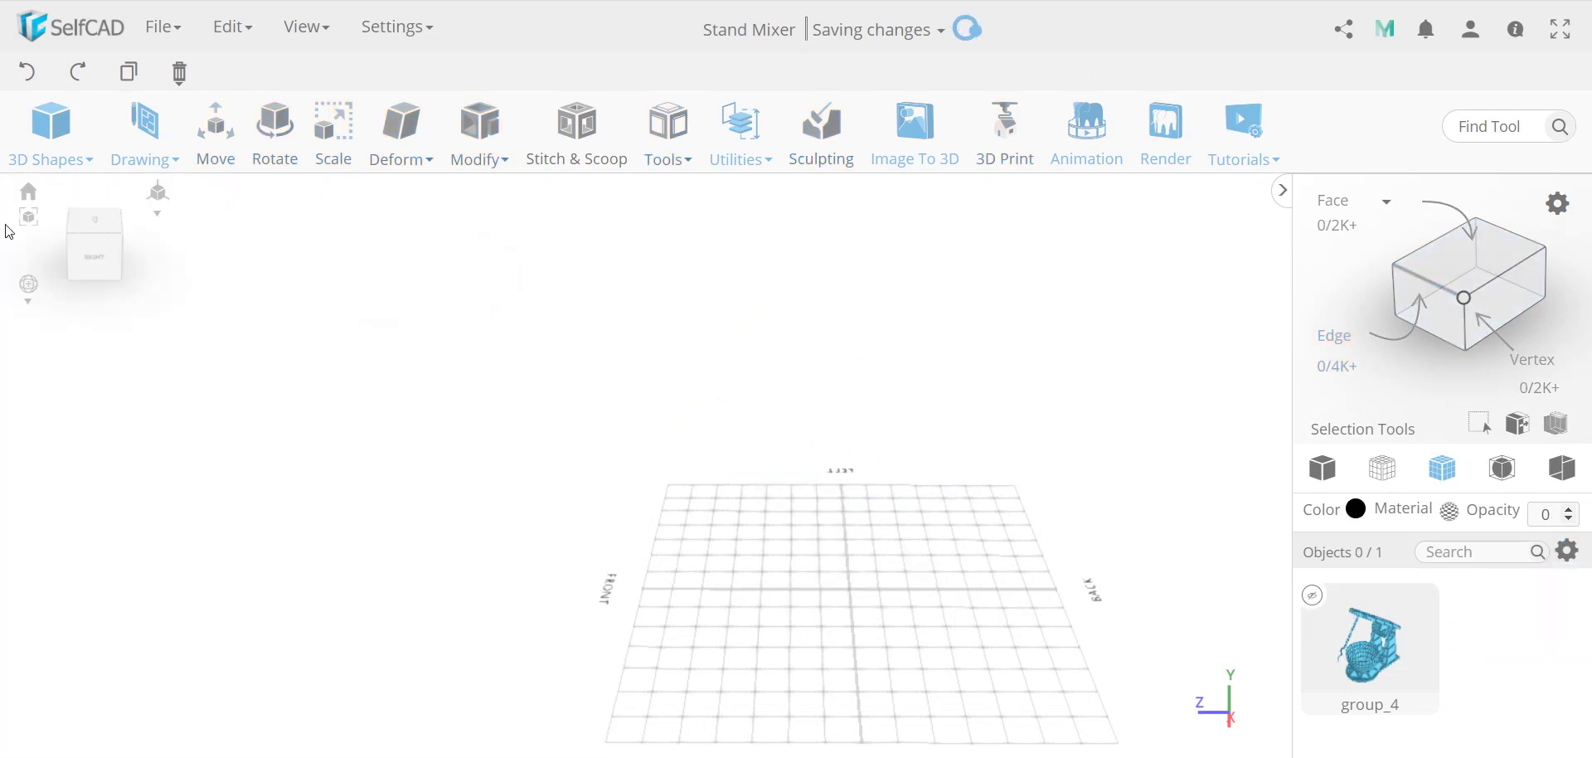
{"action": "left_click", "coordinate": [99, 232]}
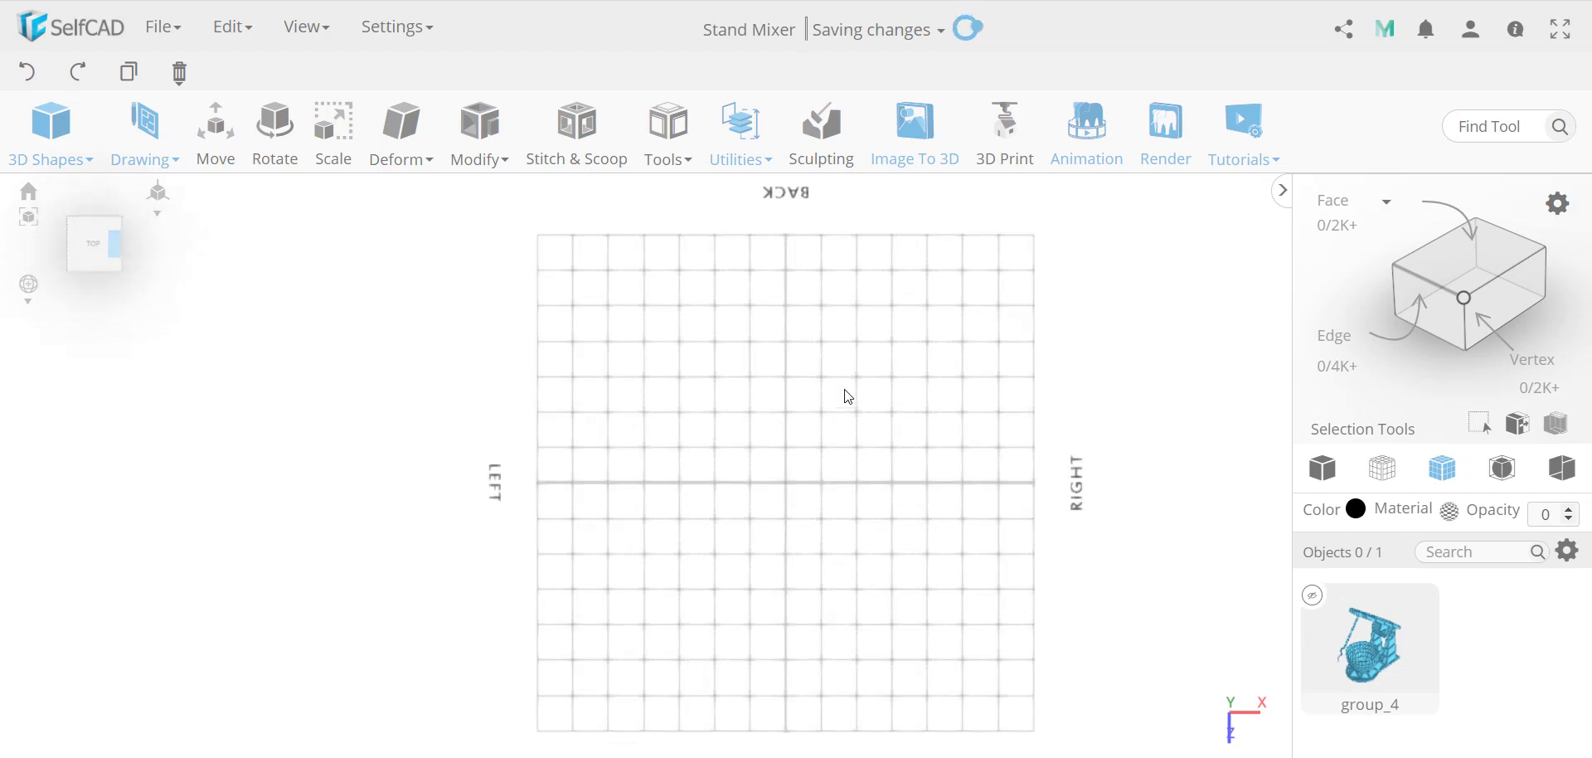
- Draw a rectangle about 348 mm wide around the middle of the grid
{"action": "left_click", "coordinate": [146, 159]}
{"action": "left_click", "coordinate": [169, 237]}
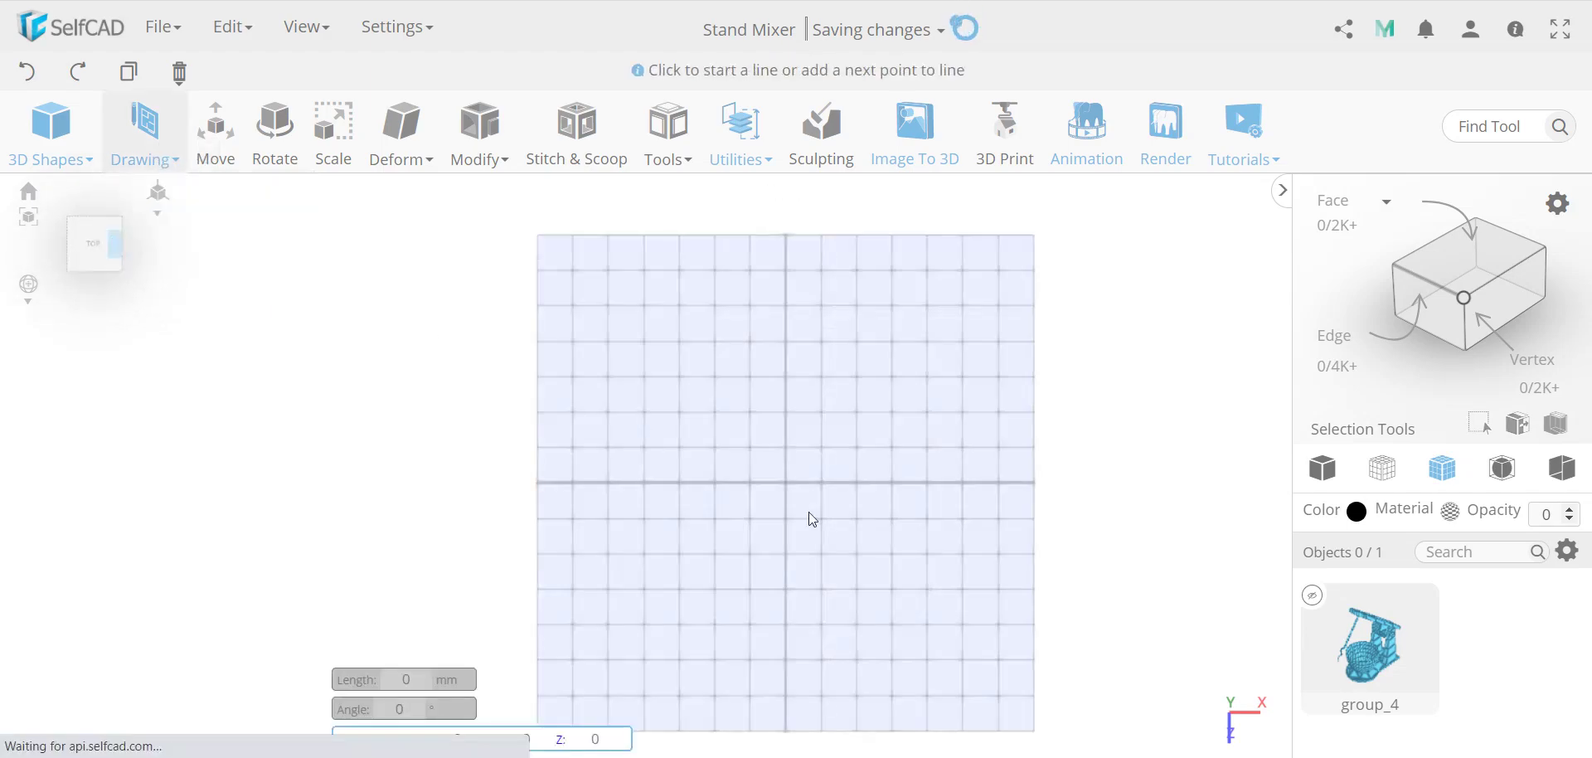
{"action": "left_click", "coordinate": [107, 267]}
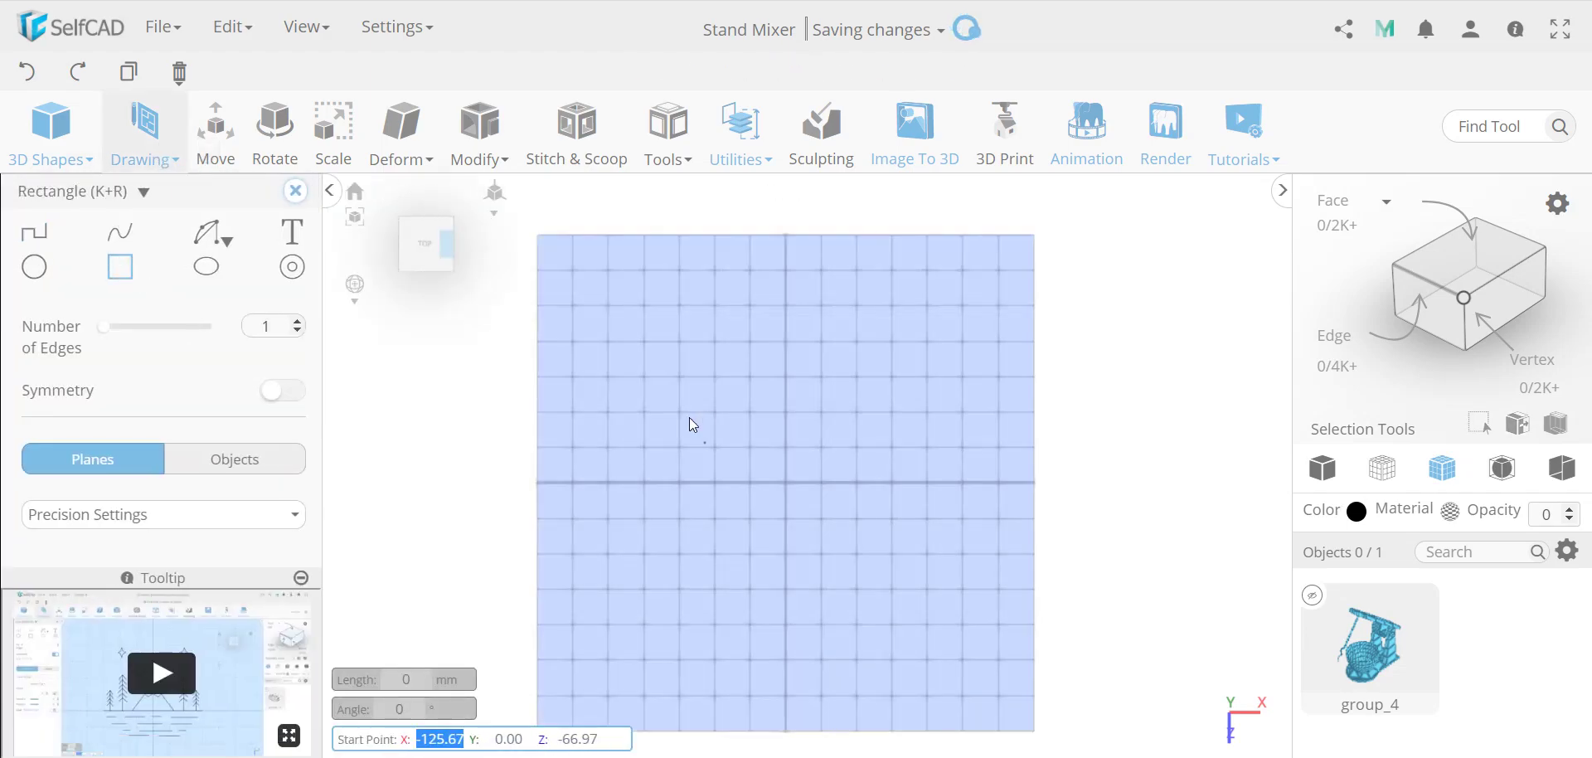
{"action": "left_click", "coordinate": [676, 388]}
{"action": "left_click", "coordinate": [921, 389]}
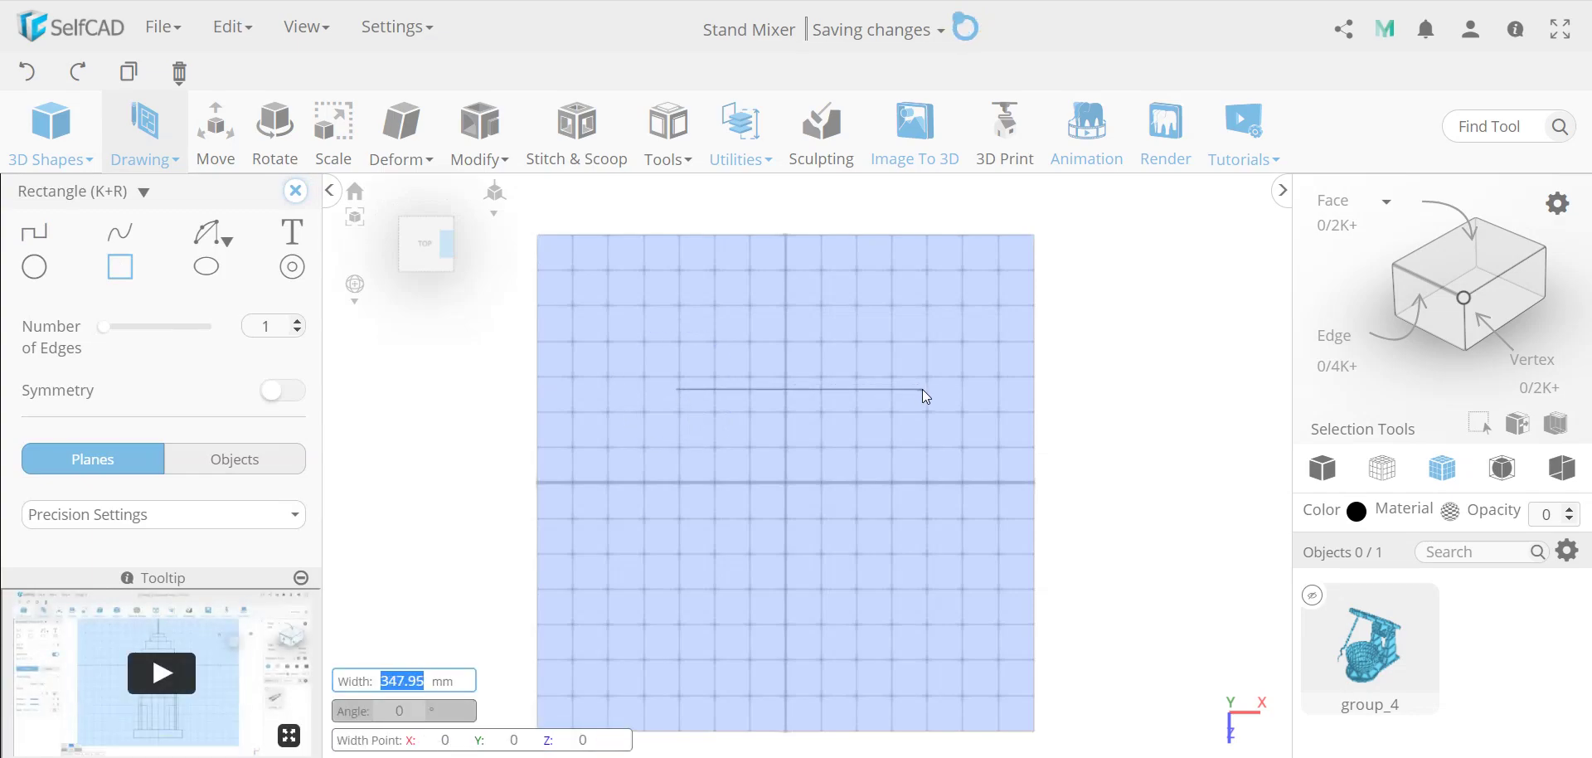
{"action": "left_click", "coordinate": [920, 561]}
- Draw a 32-edge circle with a radius of about 86 mm centred on the rectangle's back edge
{"action": "left_click", "coordinate": [34, 266]}
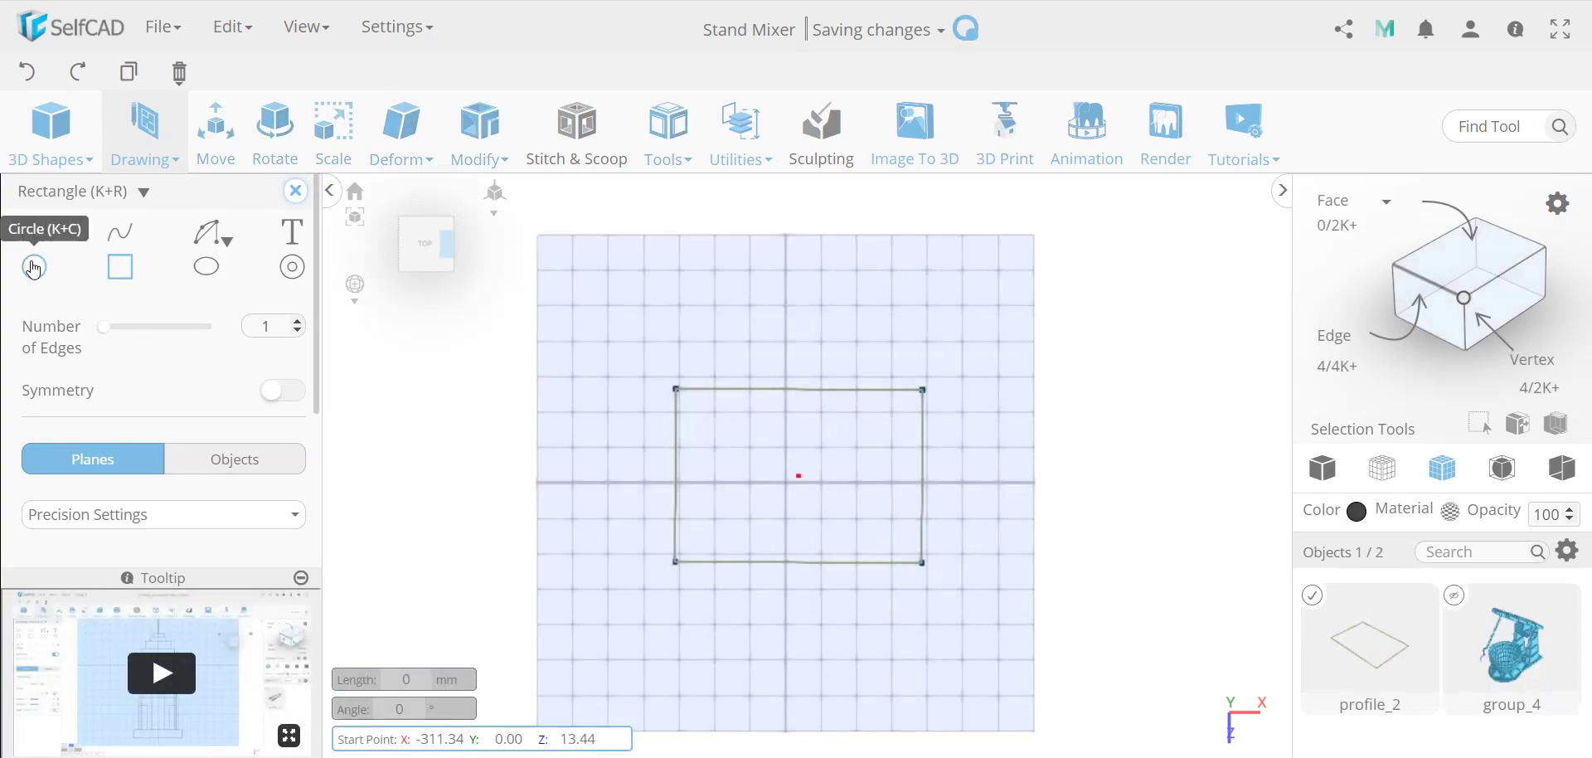
{"action": "left_click", "coordinate": [789, 389]}
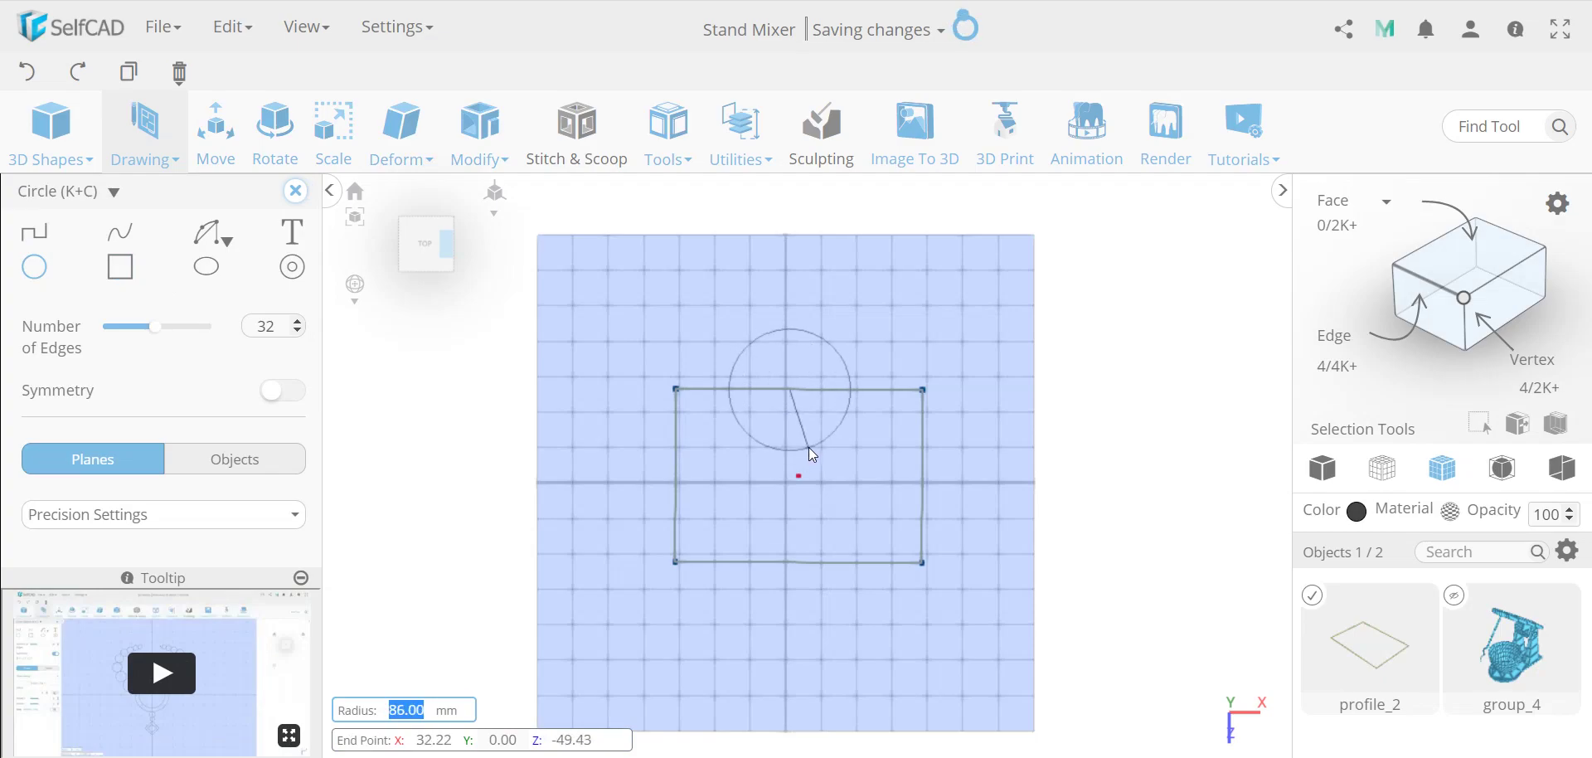
{"action": "left_click", "coordinate": [808, 446]}
- Draw an open five-point spline with smoothness 5 that loops across the rectangle's left part and crosses itself near its ends
{"action": "left_click", "coordinate": [119, 233]}
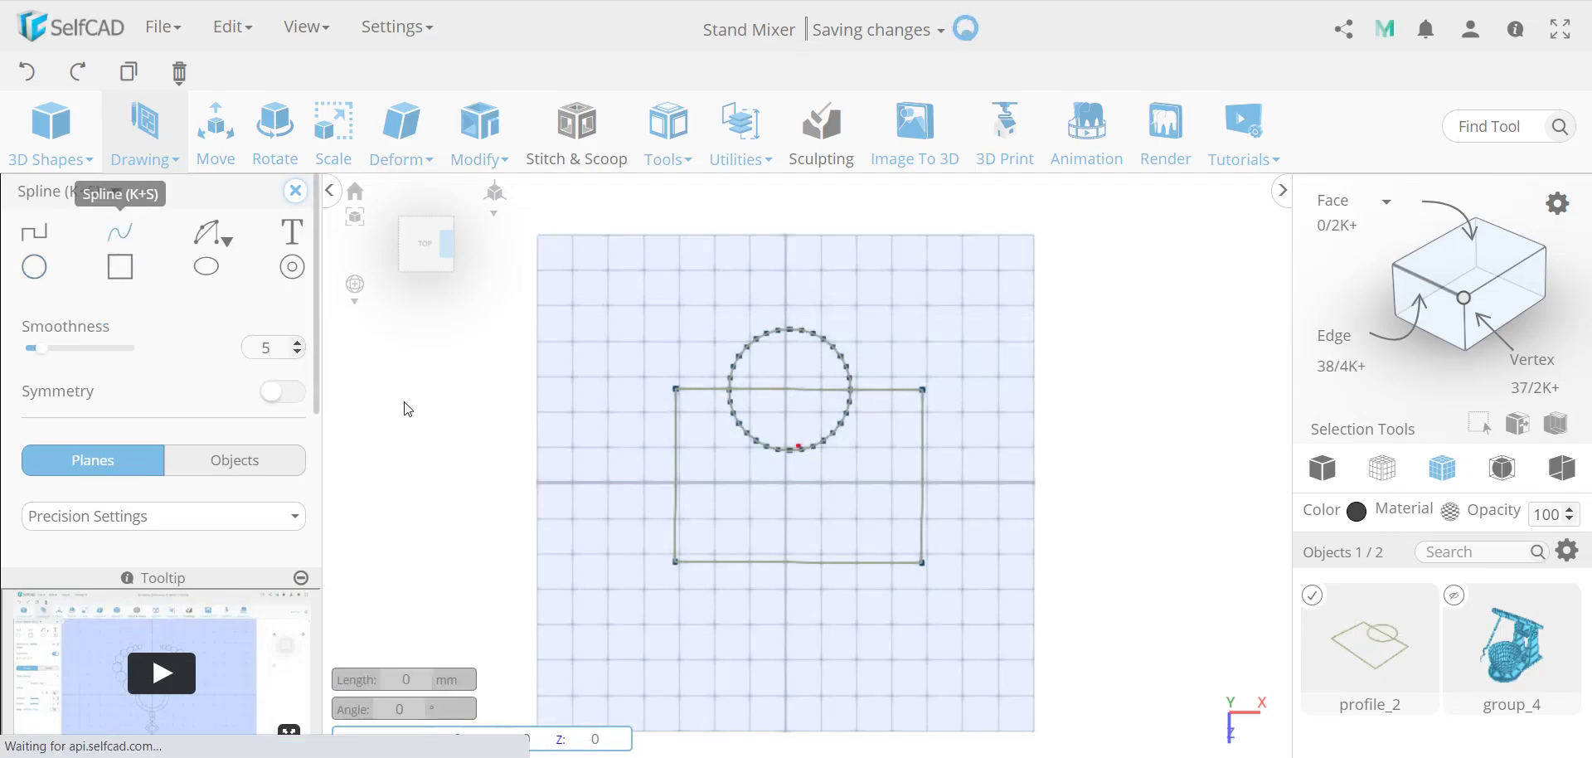
{"action": "left_click", "coordinate": [626, 376]}
{"action": "left_click", "coordinate": [837, 535]}
{"action": "left_click", "coordinate": [759, 653]}
{"action": "left_click", "coordinate": [572, 505]}
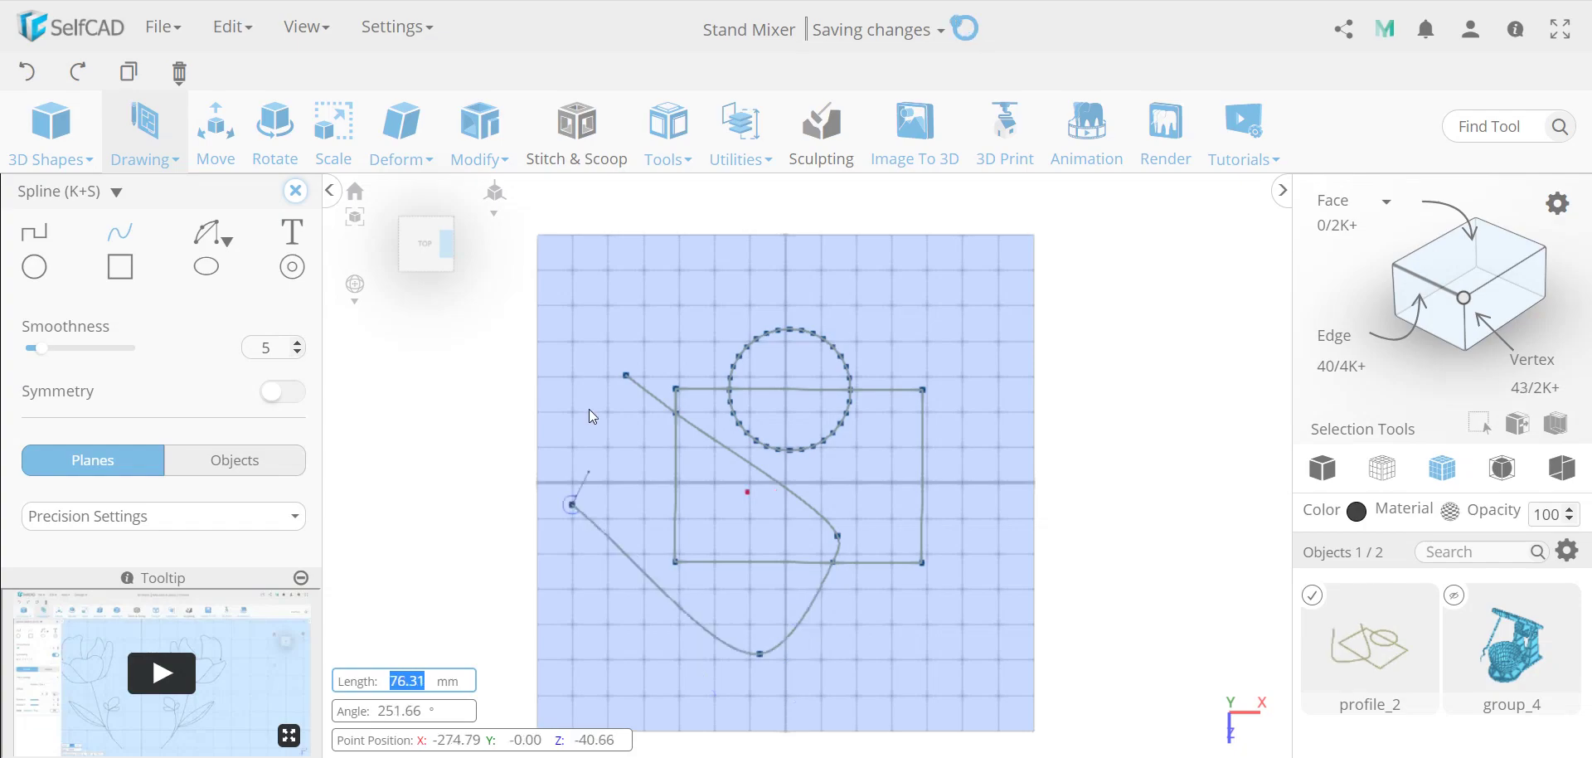
{"action": "left_click", "coordinate": [692, 352]}
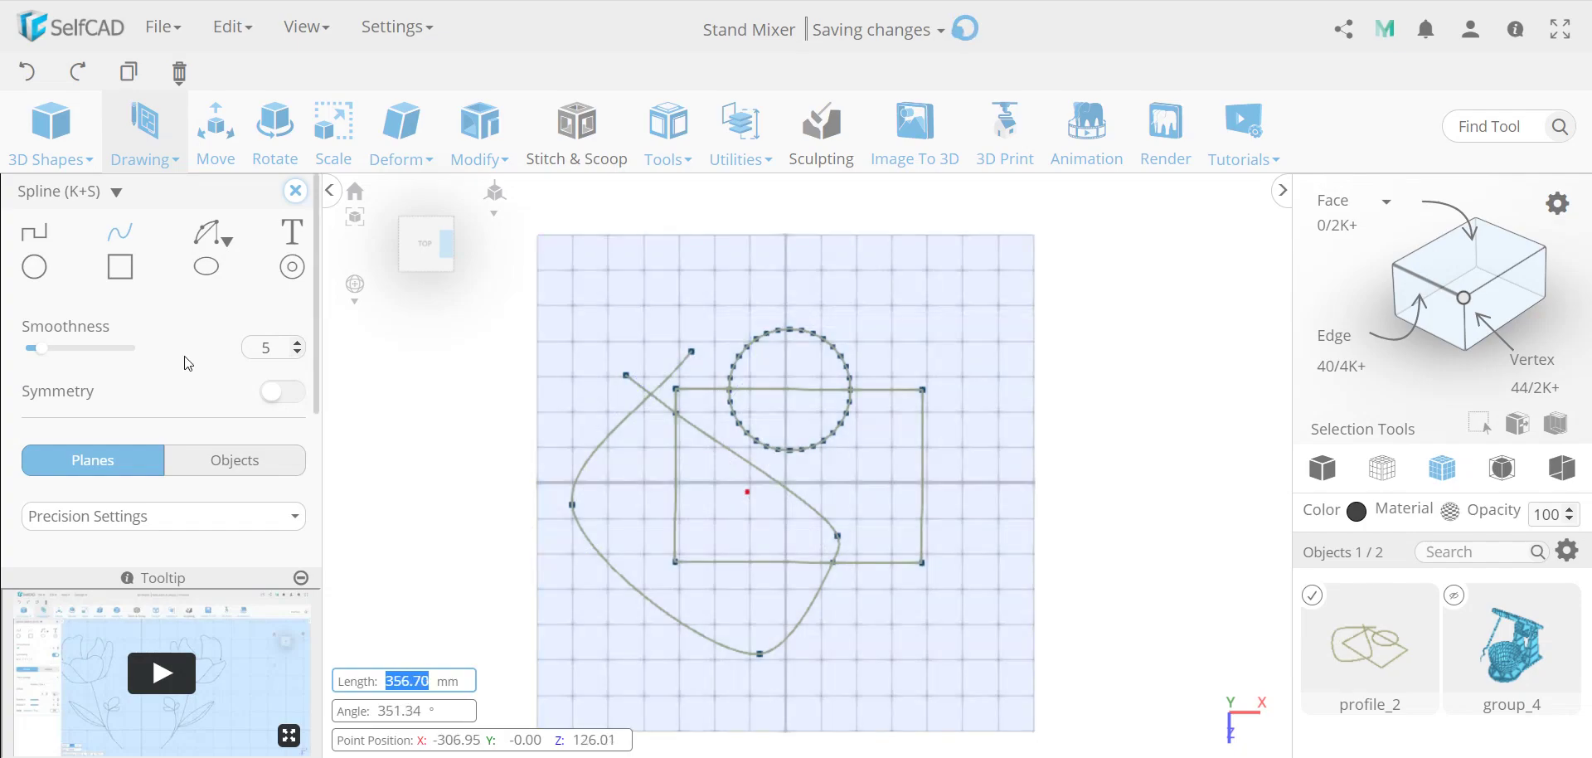
- Draw a 32-edge ellipse about 157 mm long around the rectangle's front-right corner and finish drawing
{"action": "left_click", "coordinate": [207, 267]}
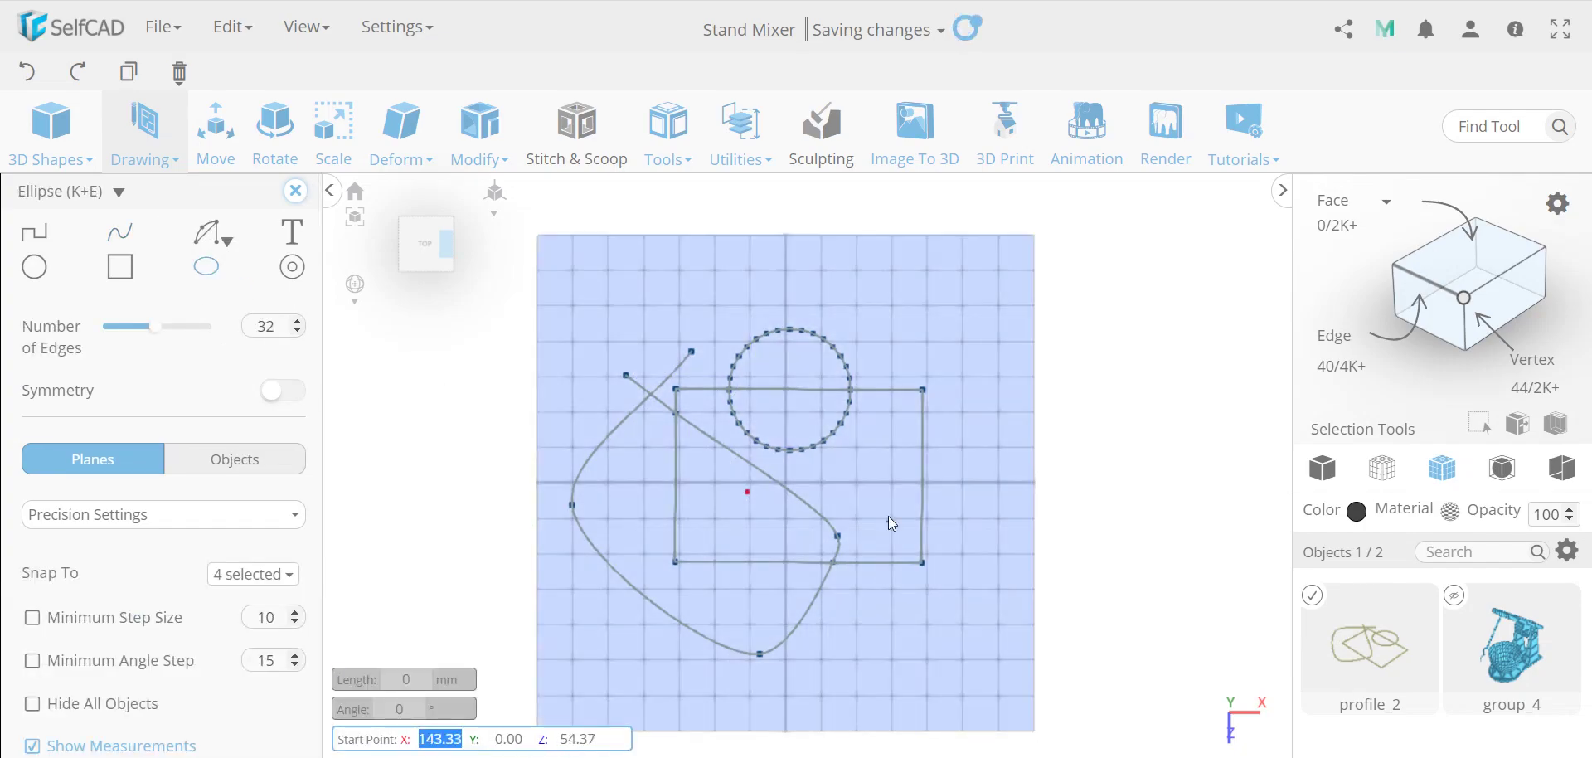
{"action": "left_click", "coordinate": [954, 589]}
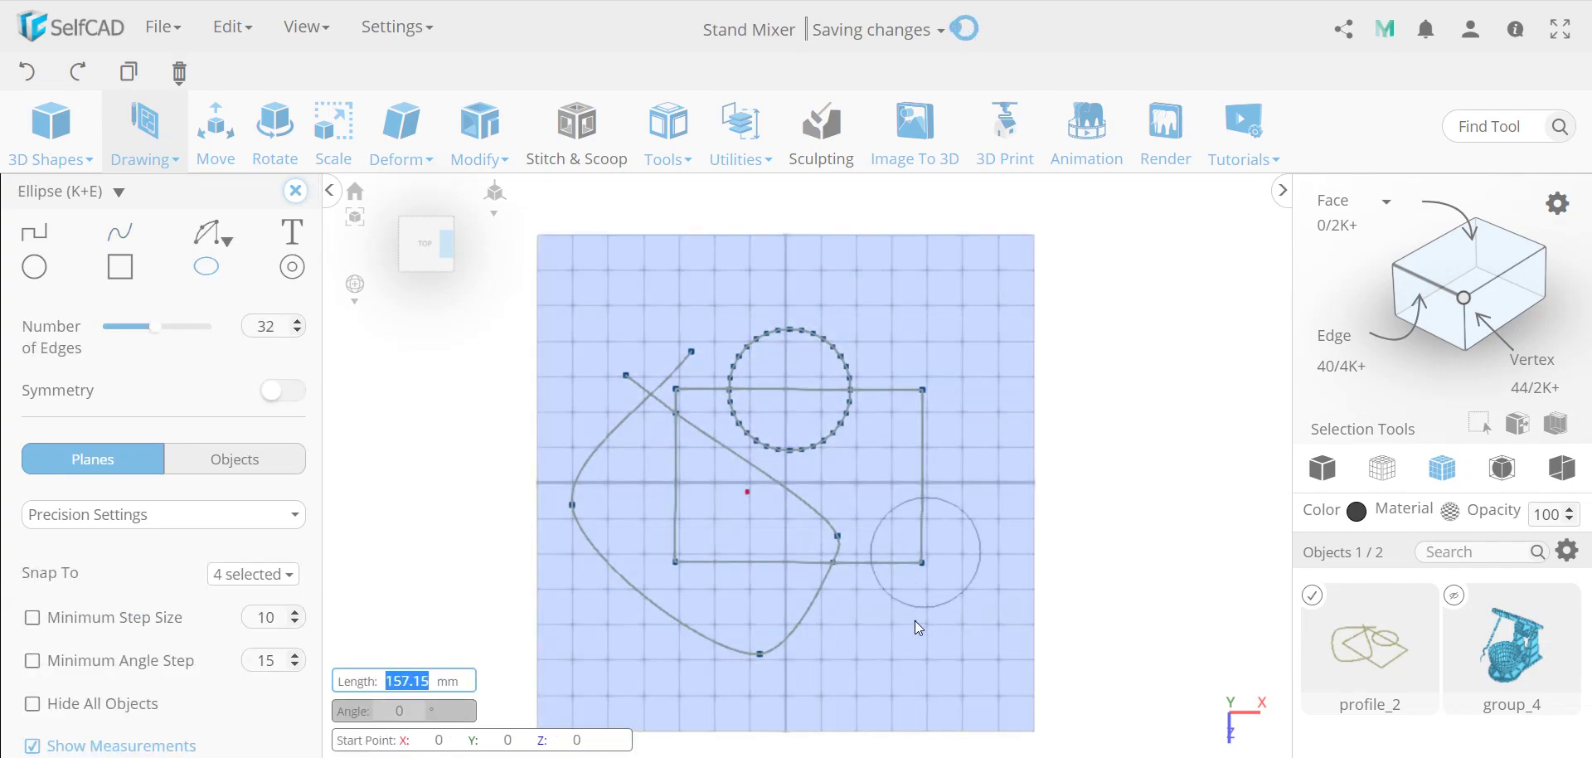
{"action": "left_click", "coordinate": [913, 621]}
{"action": "left_click", "coordinate": [296, 191]}
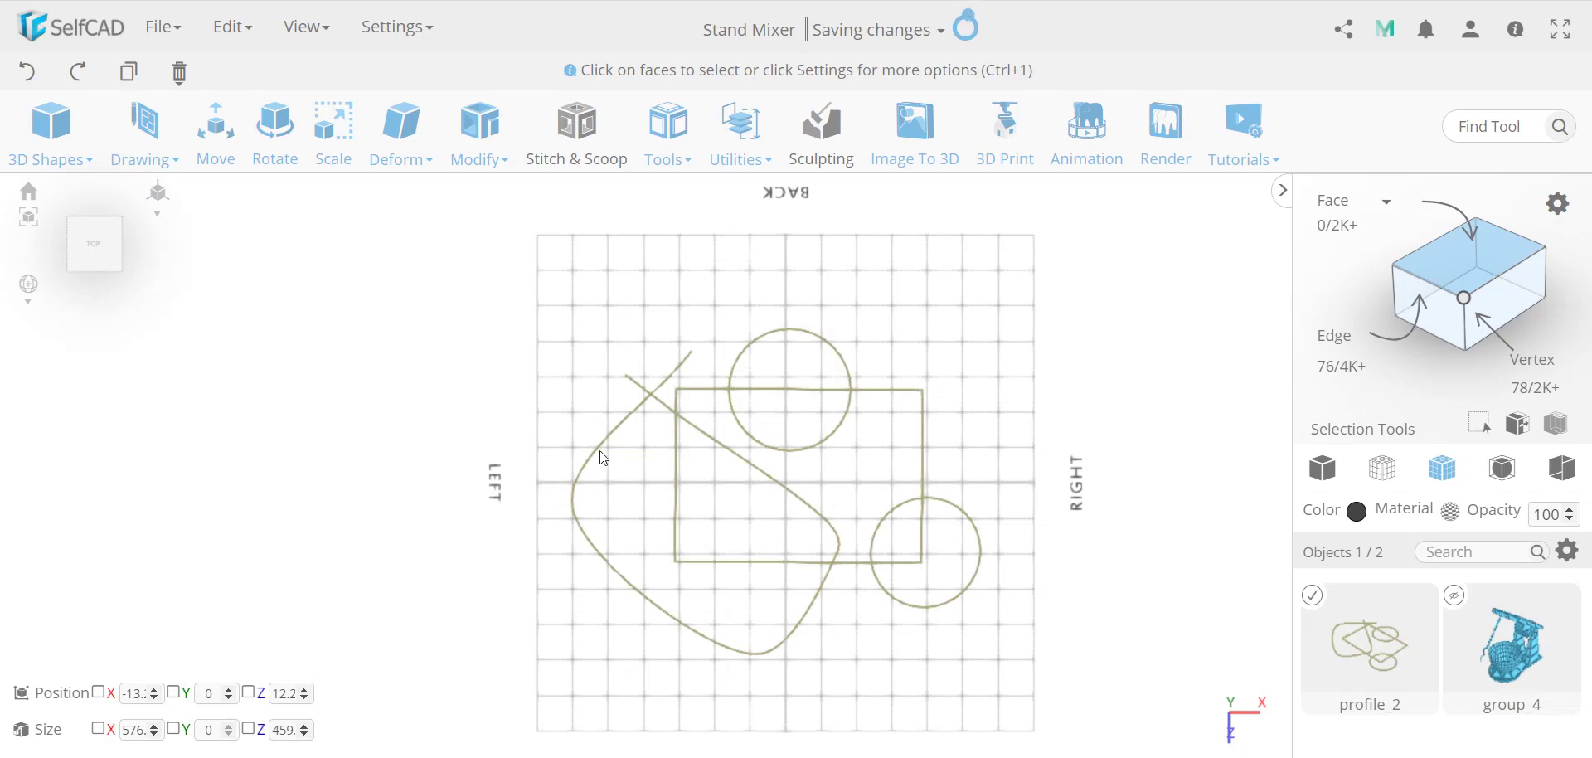
{"action": "double_click", "coordinate": [1360, 704]}
{"action": "left_click", "coordinate": [1387, 745]}
- Select the rectangle corner inside the ellipse together with the adjoining ellipse arc and delete that region
{"action": "mouse_move", "coordinate": [792, 606]}
{"action": "right_mouse_down"}
{"action": "mouse_move", "coordinate": [722, 475]}
{"action": "mouse_move", "coordinate": [704, 539]}
{"action": "mouse_move", "coordinate": [867, 588]}
{"action": "right_mouse_up"}
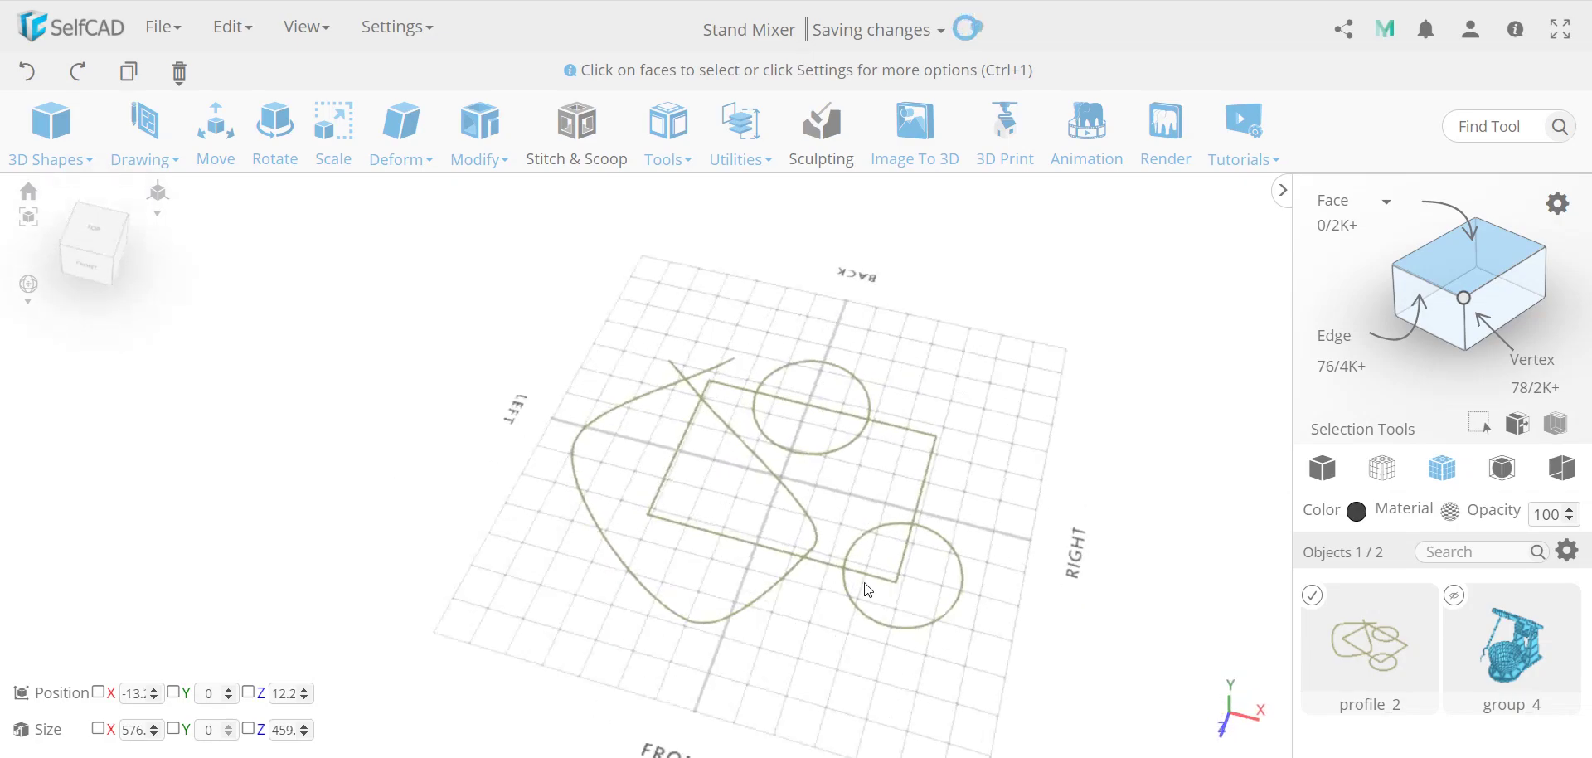
{"action": "left_click", "coordinate": [896, 583]}
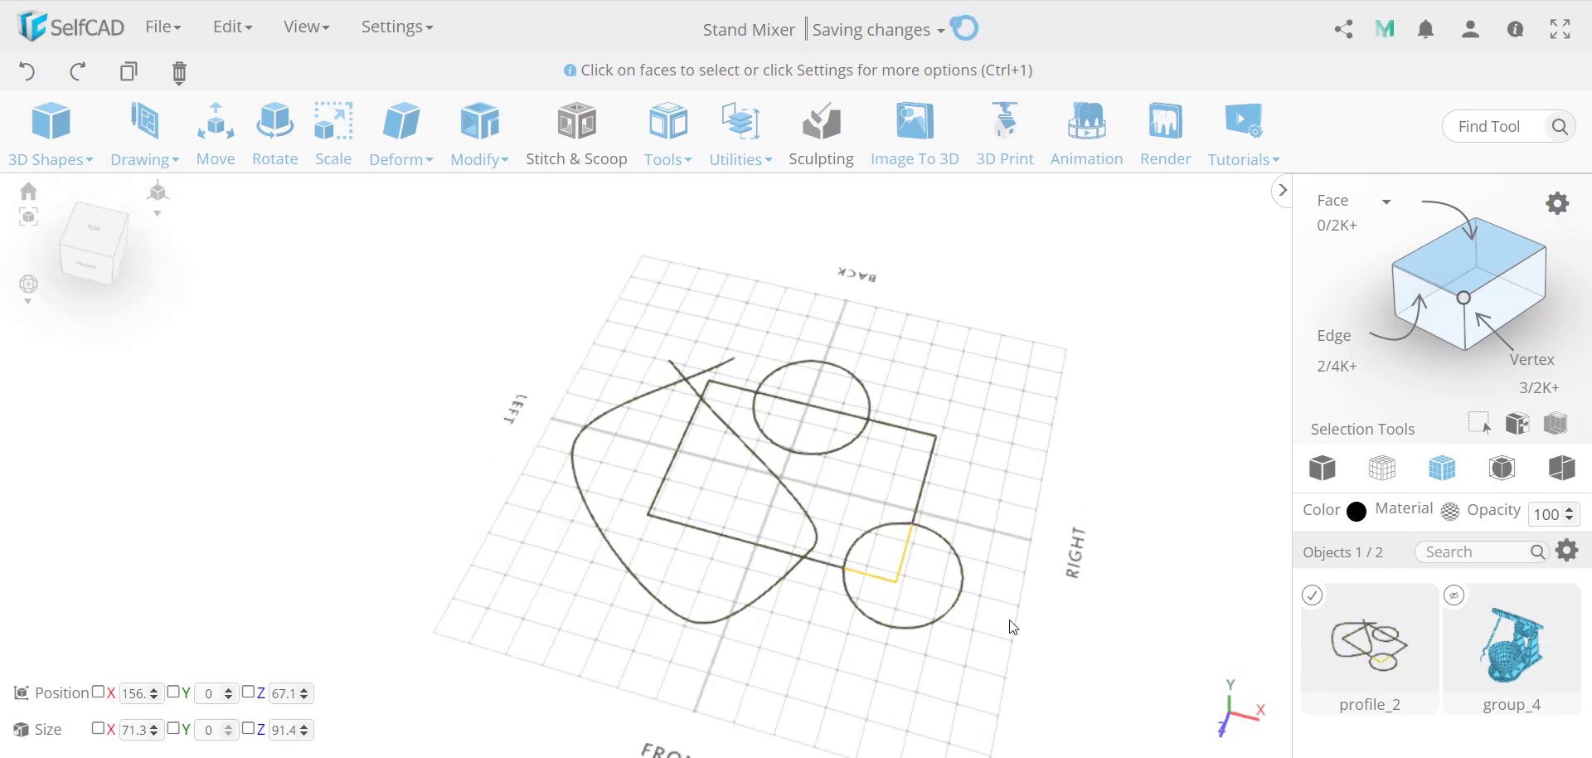
{"action": "left_click", "coordinate": [885, 534]}
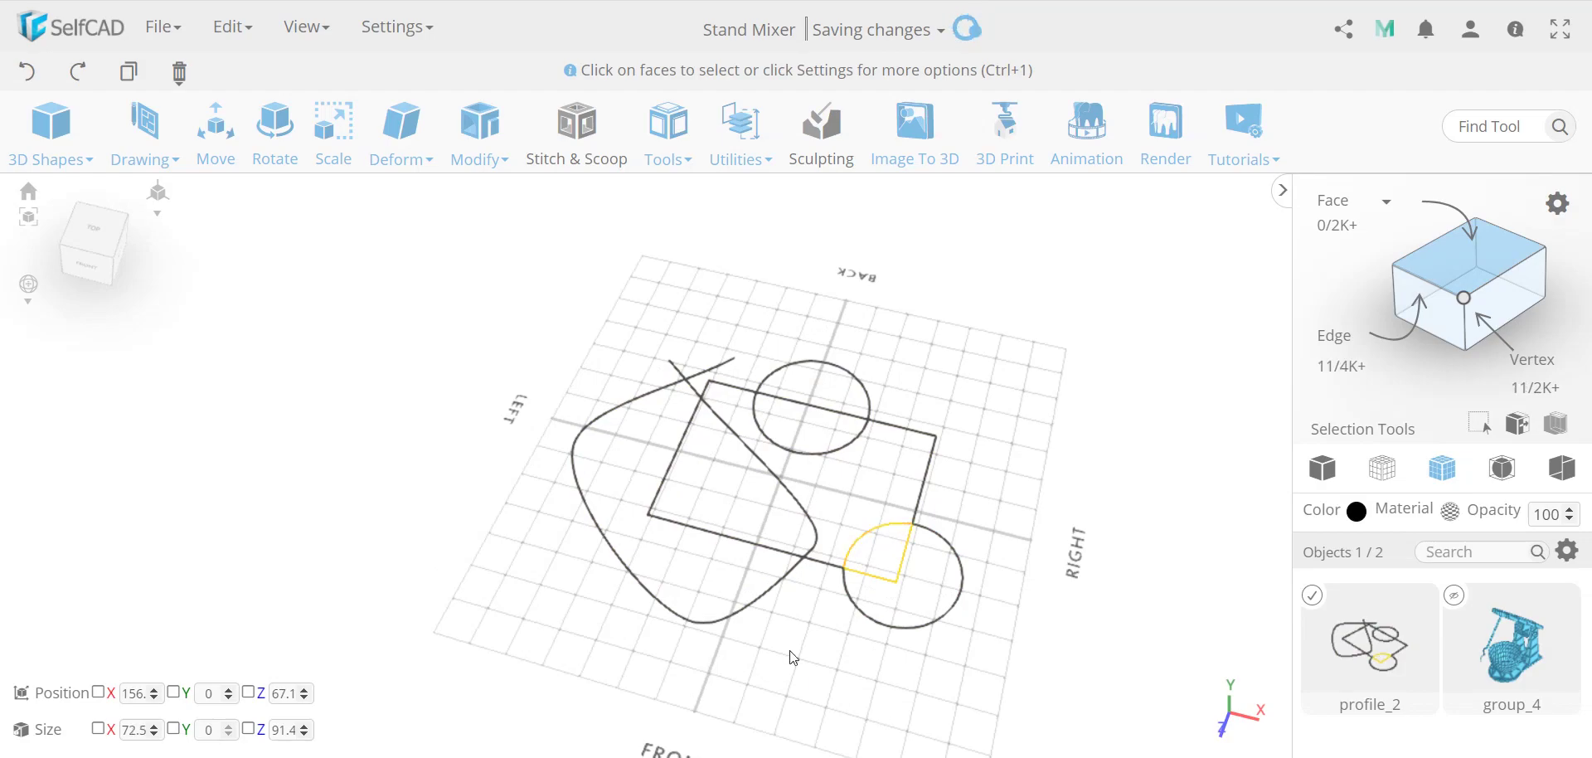
{"action": "key", "text": "Delete"}
{"action": "key", "text": "Return"}
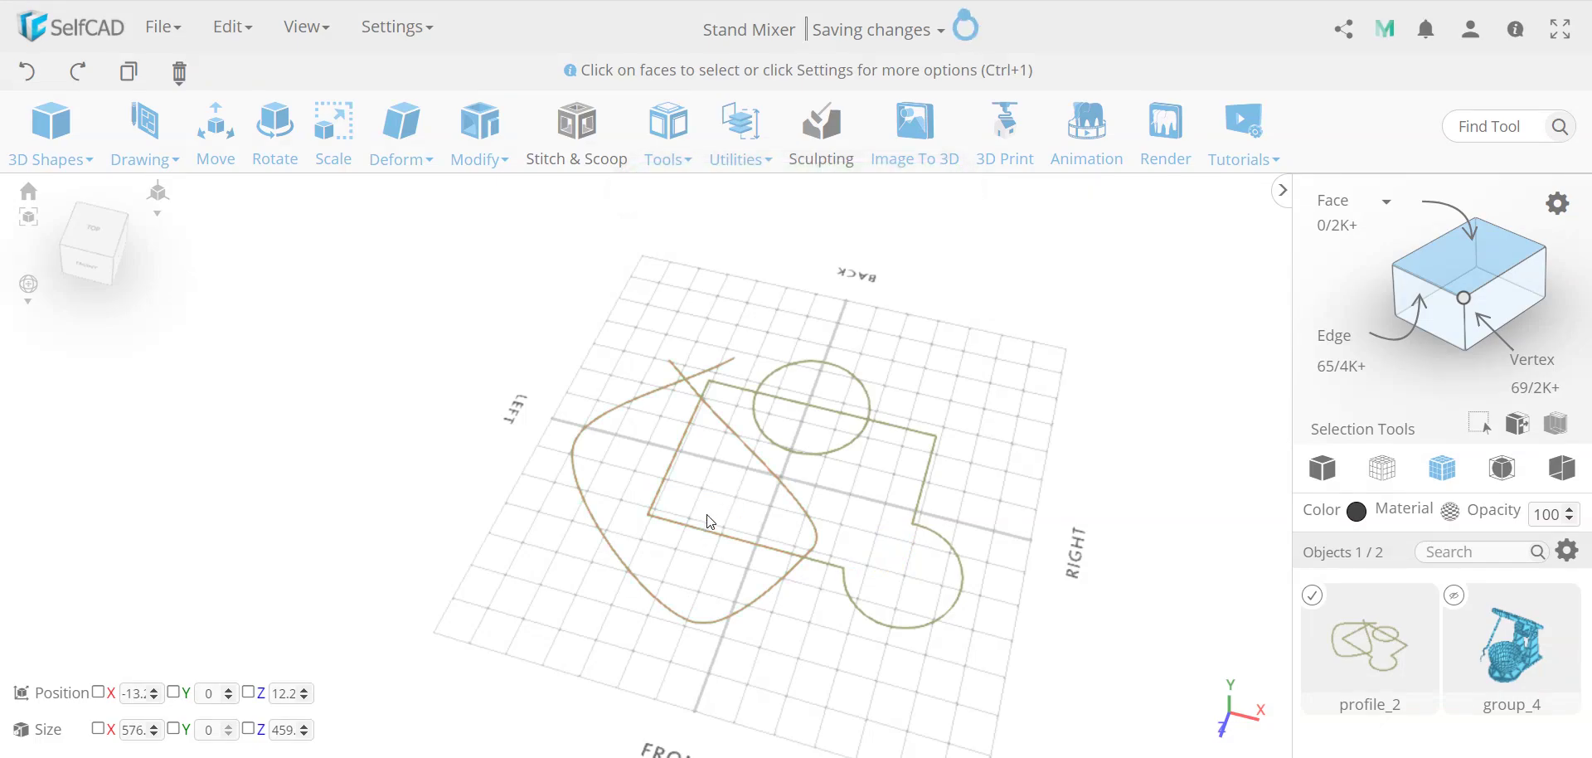
- Delete the rectangle's front-left corner edges inside the spline and undo both region deletions
{"action": "left_click", "coordinate": [680, 525]}
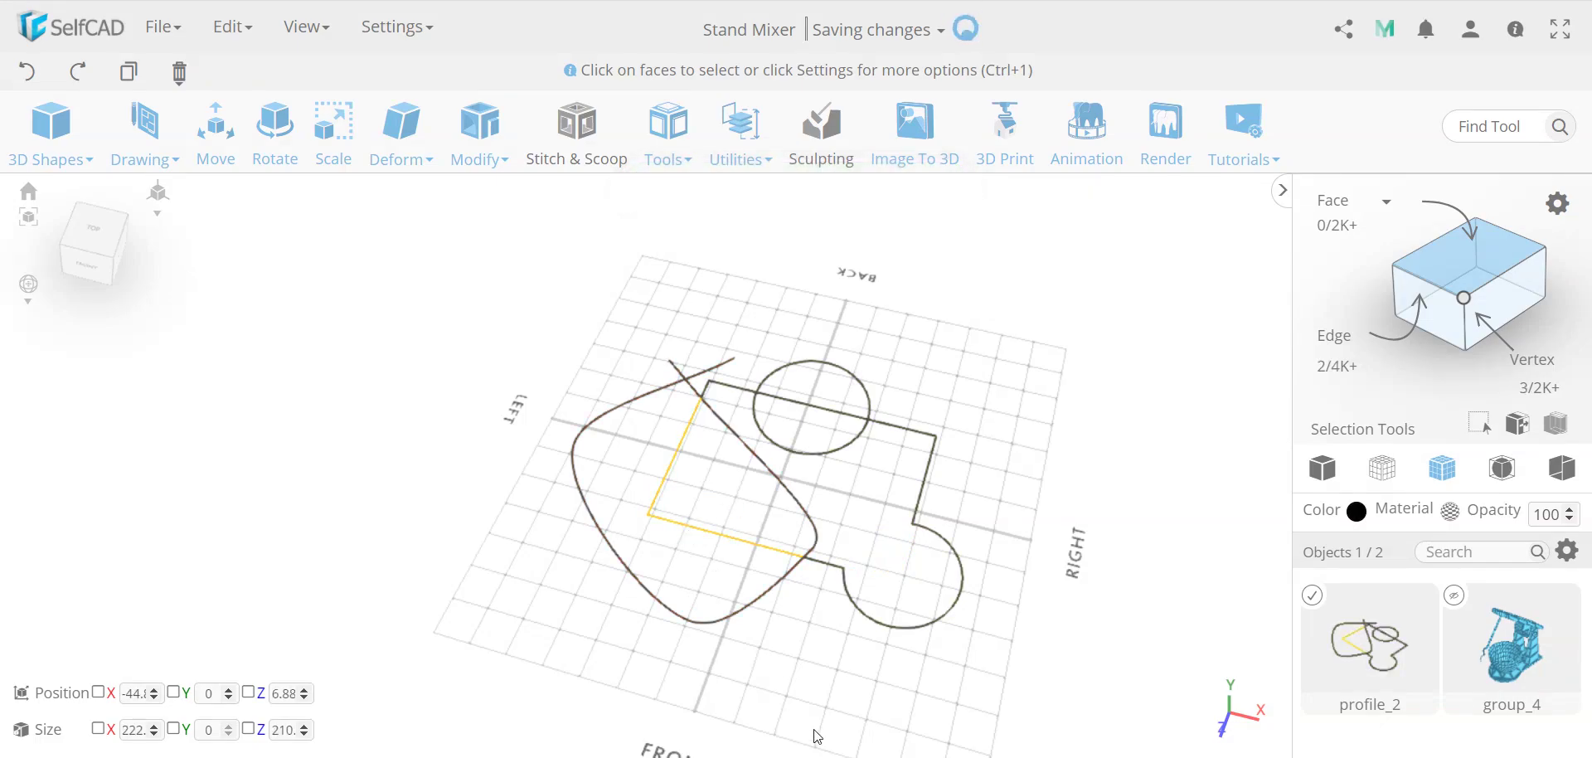
{"action": "key", "text": "Delete"}
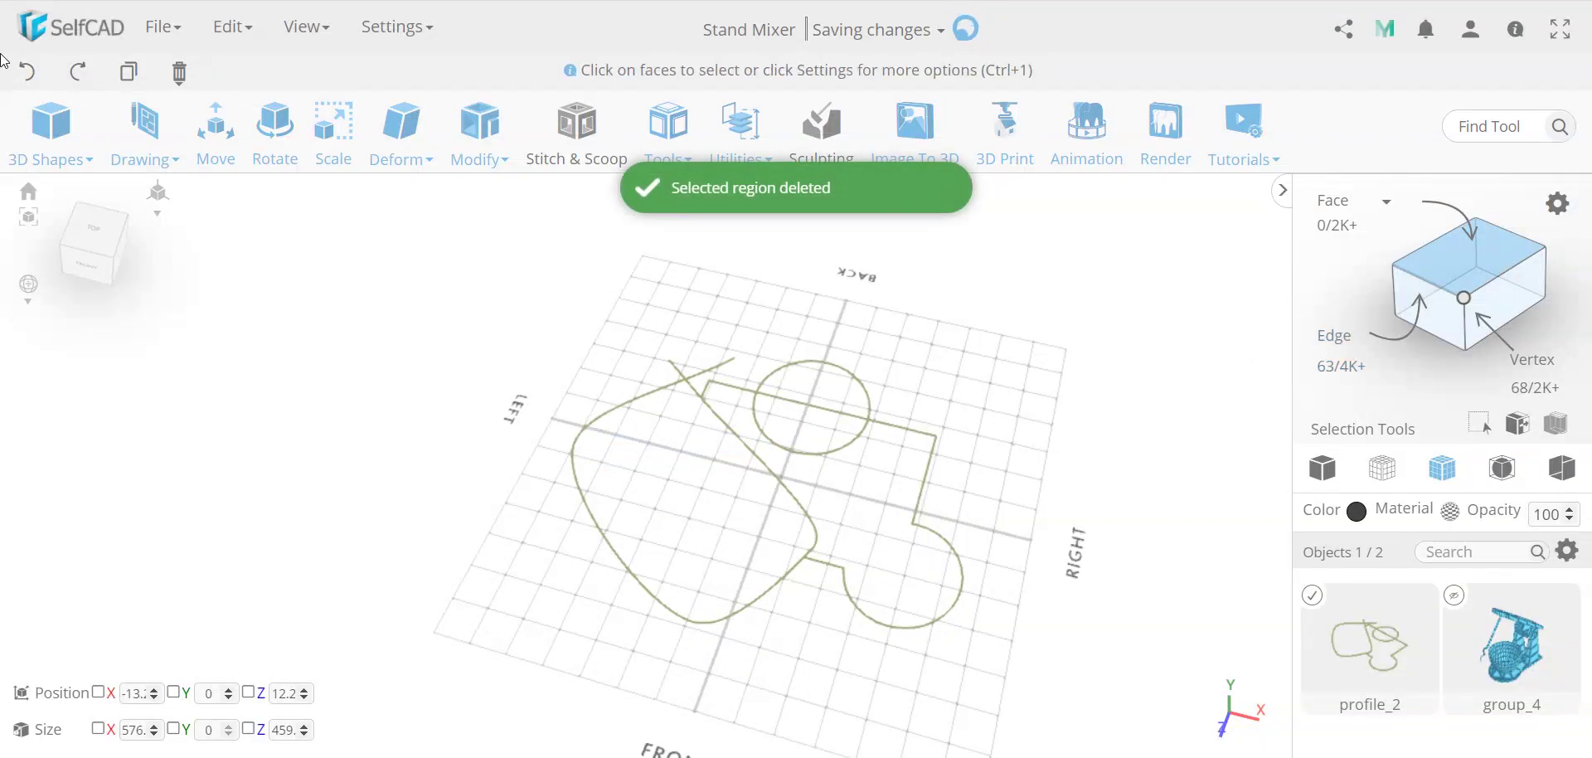
{"action": "left_click", "coordinate": [29, 71]}
{"action": "left_click", "coordinate": [29, 70]}
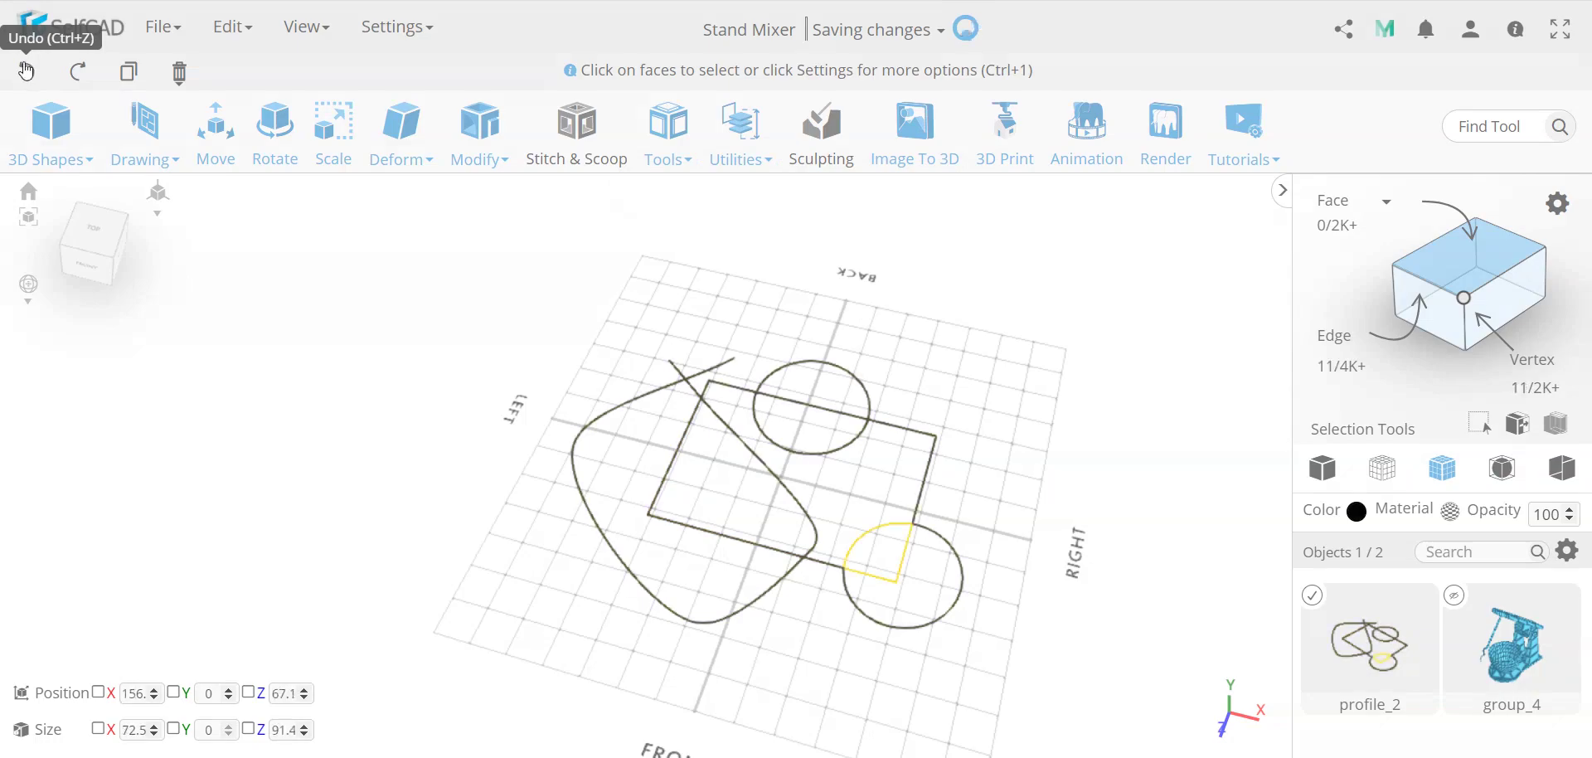
- Select the rectangle's corner segments inside the ellipse as one region in face mode, and select the whole profile again
{"action": "key", "text": "ctrl+a"}
{"action": "left_click", "coordinate": [900, 578]}
{"action": "scroll", "coordinate": [903, 584], "scroll_direction": "up", "scroll_amount": 3}
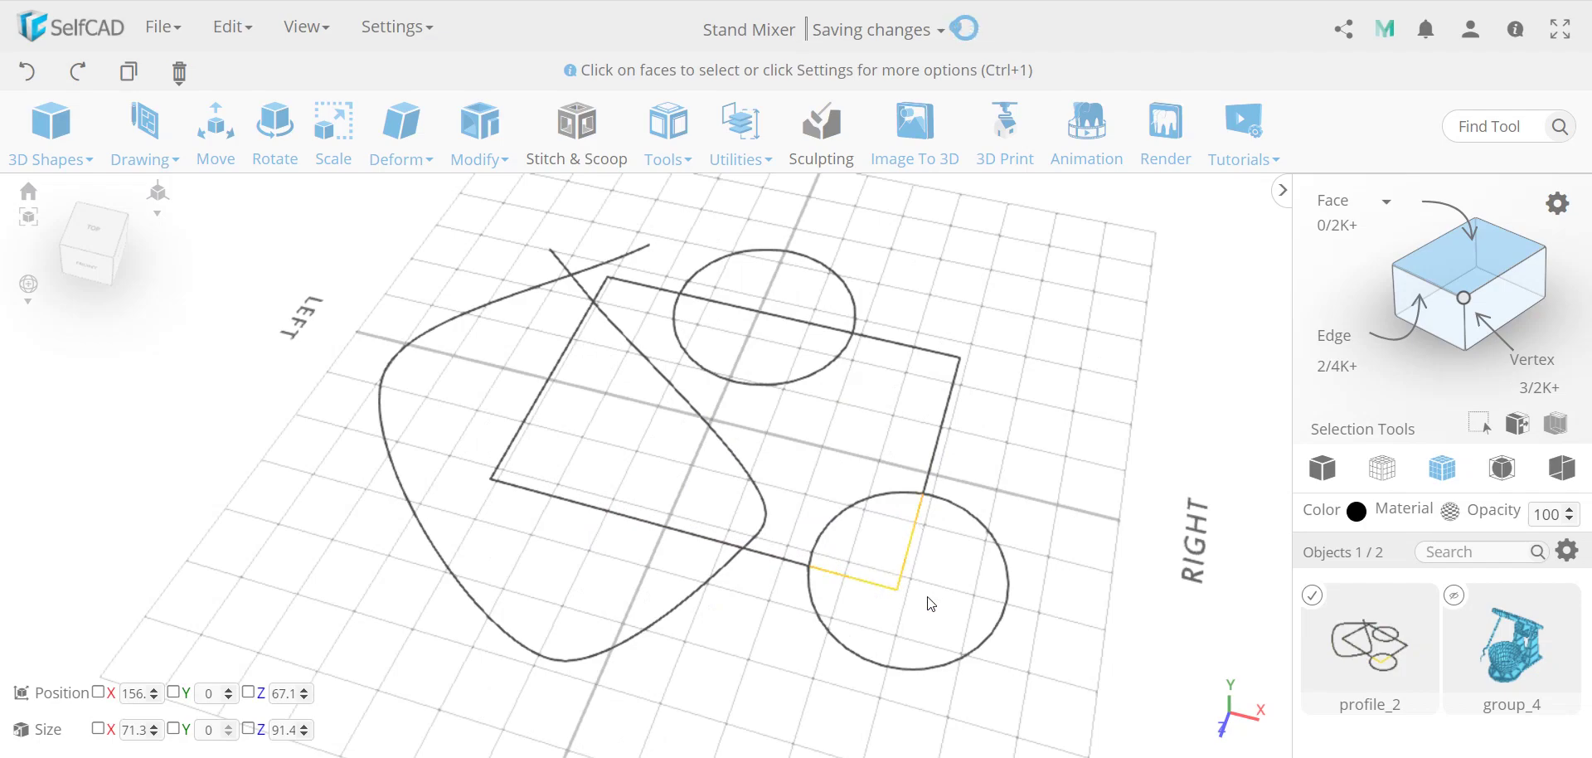
{"action": "key", "text": "ctrl+a"}
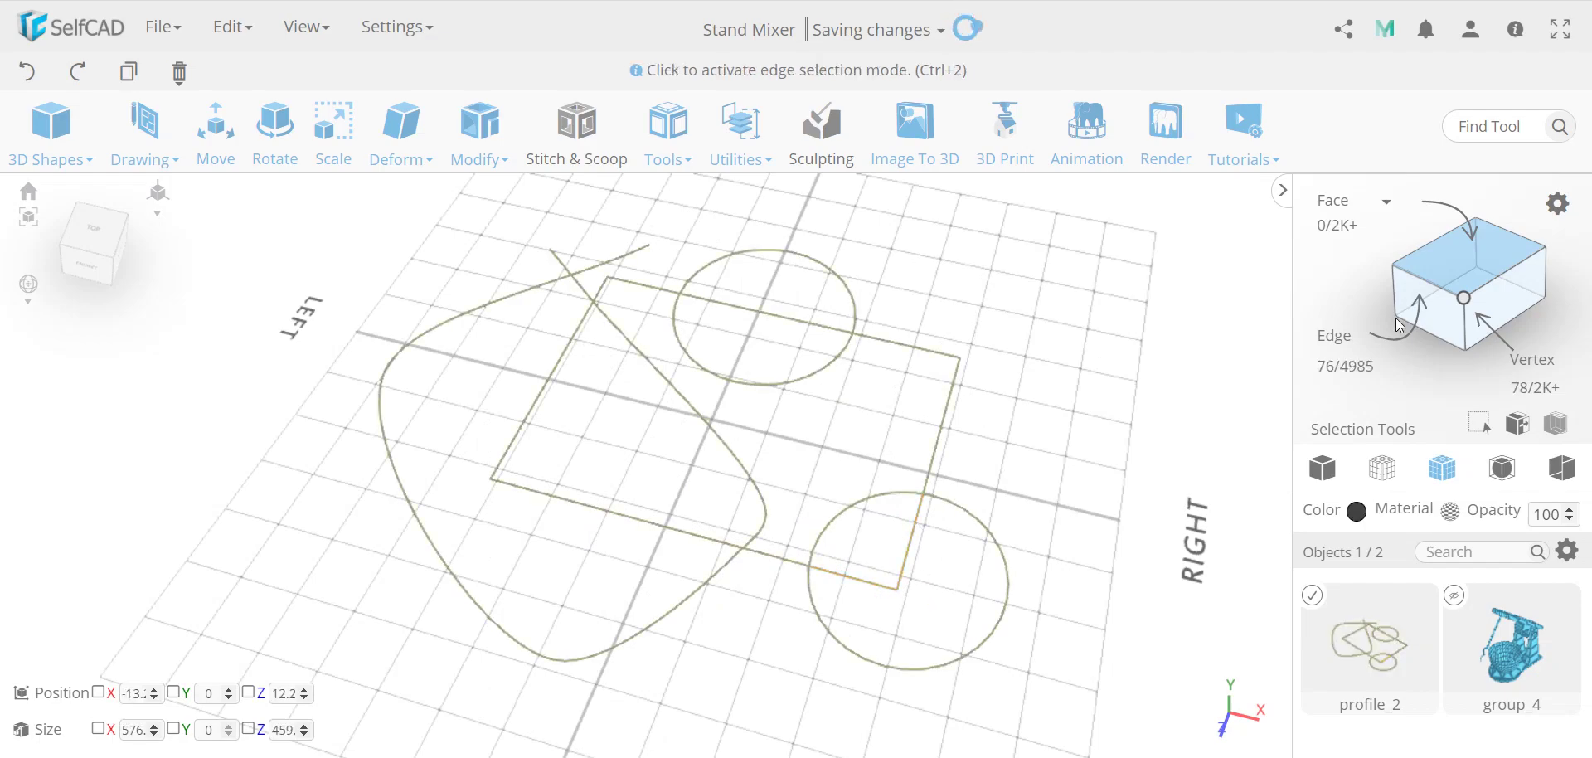
- In edge selection mode, select a rectangle corner edge and a single ellipse segment individually, reselecting the whole profile after each
{"action": "left_click", "coordinate": [914, 545]}
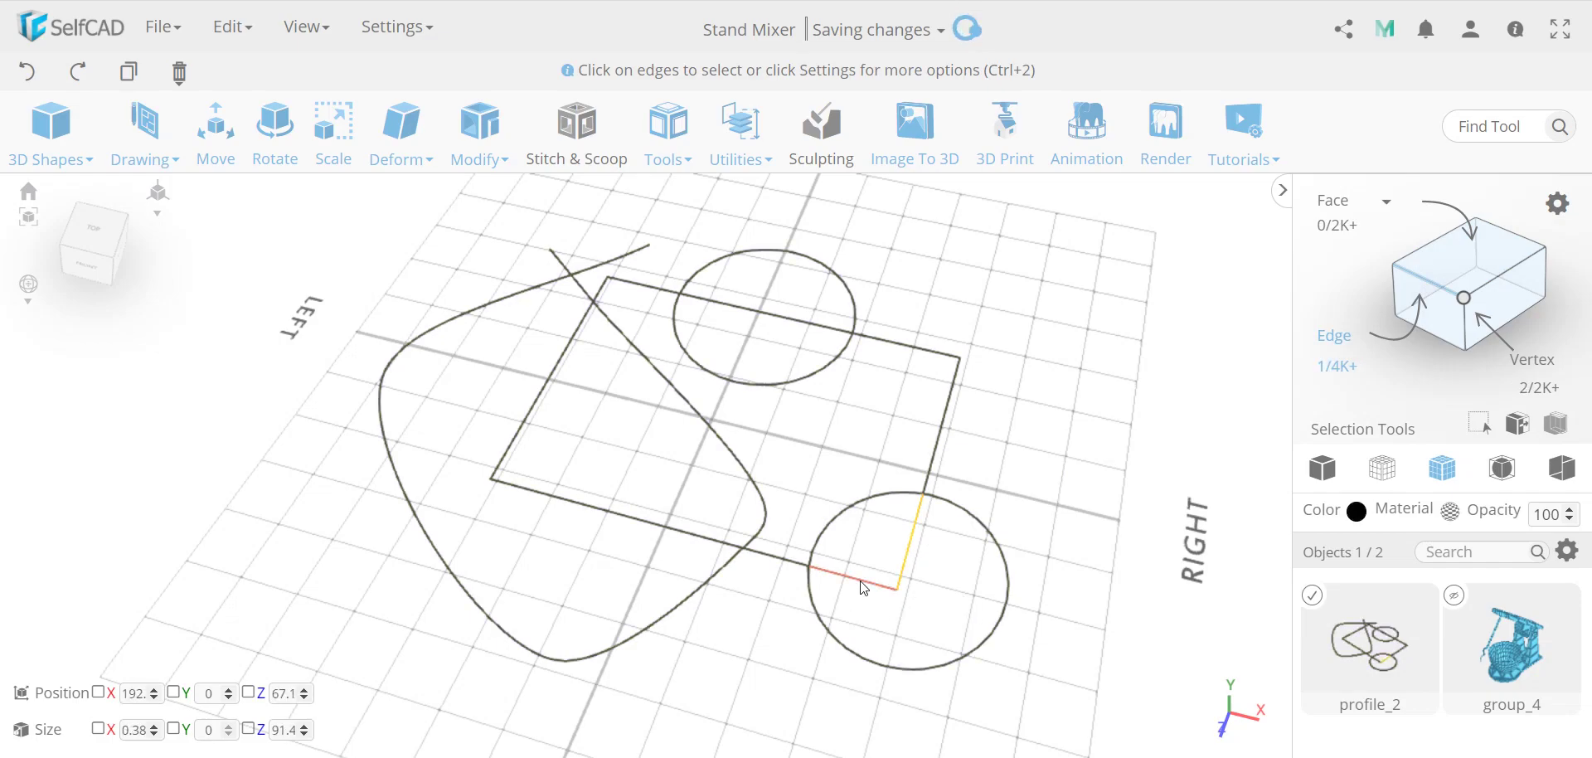
{"action": "key", "text": "ctrl+a"}
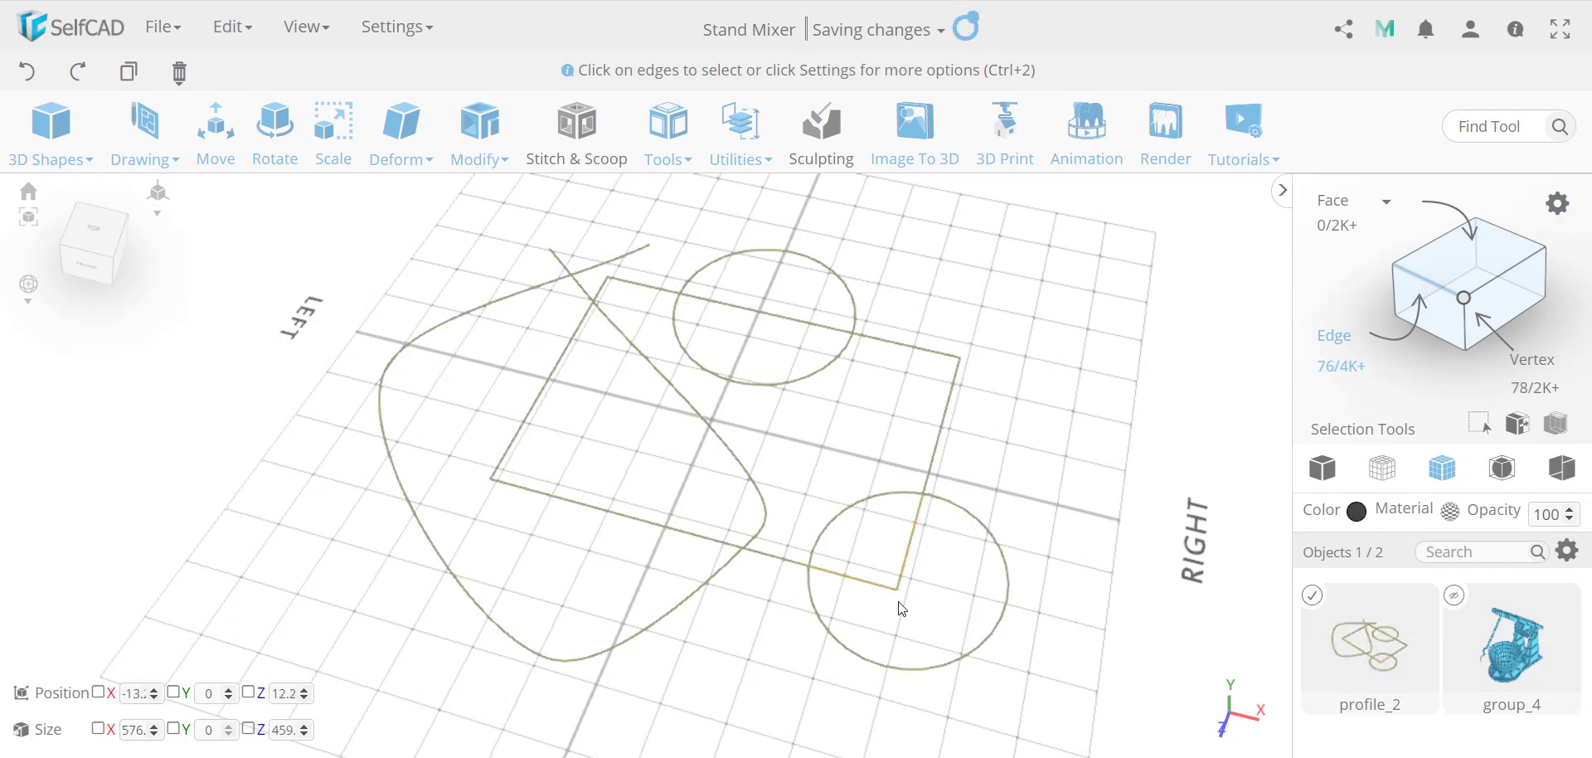
{"action": "left_click", "coordinate": [993, 633]}
{"action": "scroll", "coordinate": [994, 637], "scroll_direction": "up", "scroll_amount": 2}
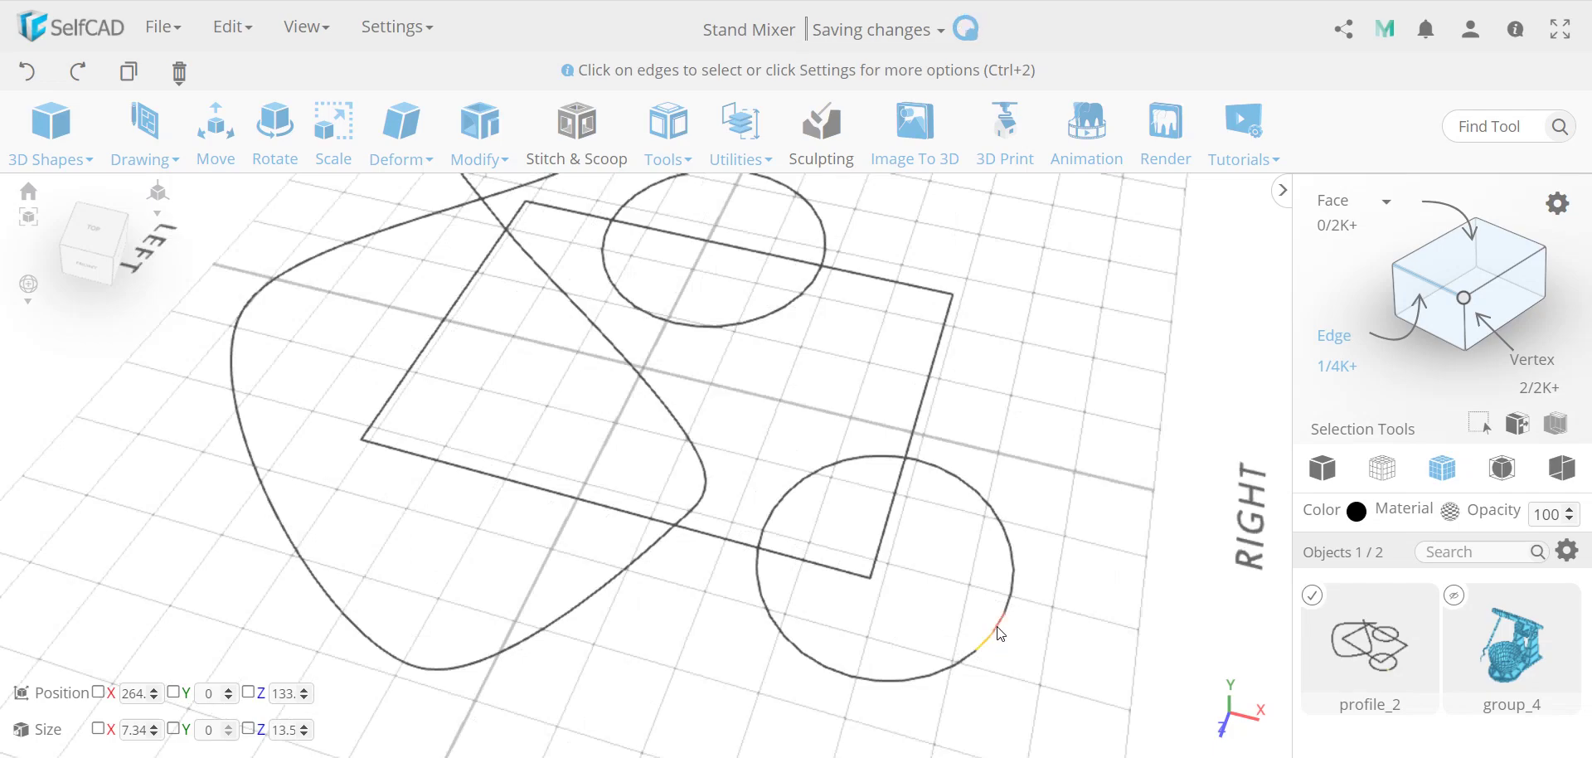
{"action": "key", "text": "ctrl+a"}
- In vertex selection mode, move the rectangle corner inside the ellipse to about X 183, Z 103 and select the whole profile
{"action": "left_click", "coordinate": [1464, 298]}
{"action": "left_click", "coordinate": [872, 578]}
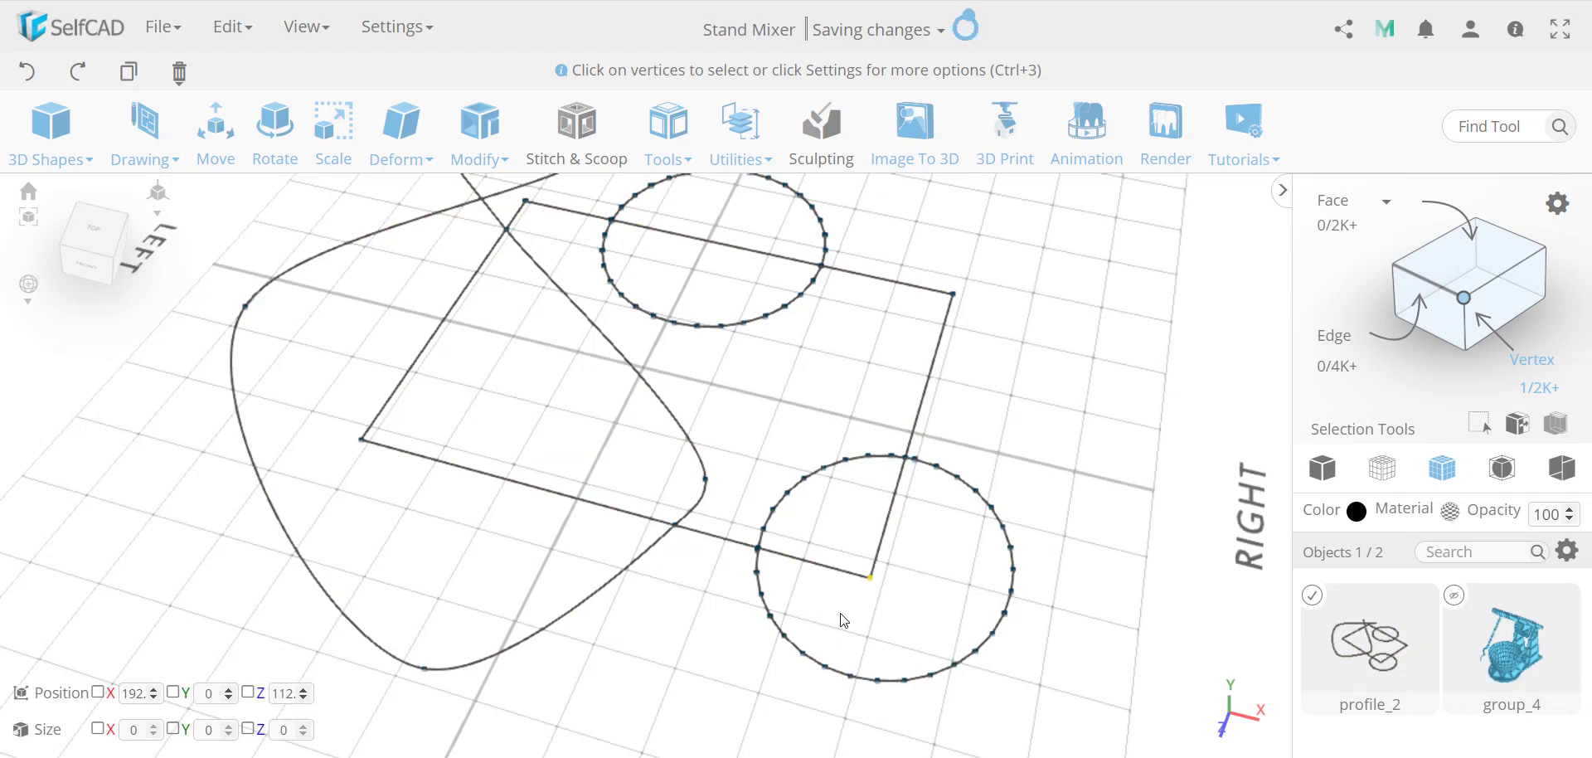
{"action": "key", "text": "m"}
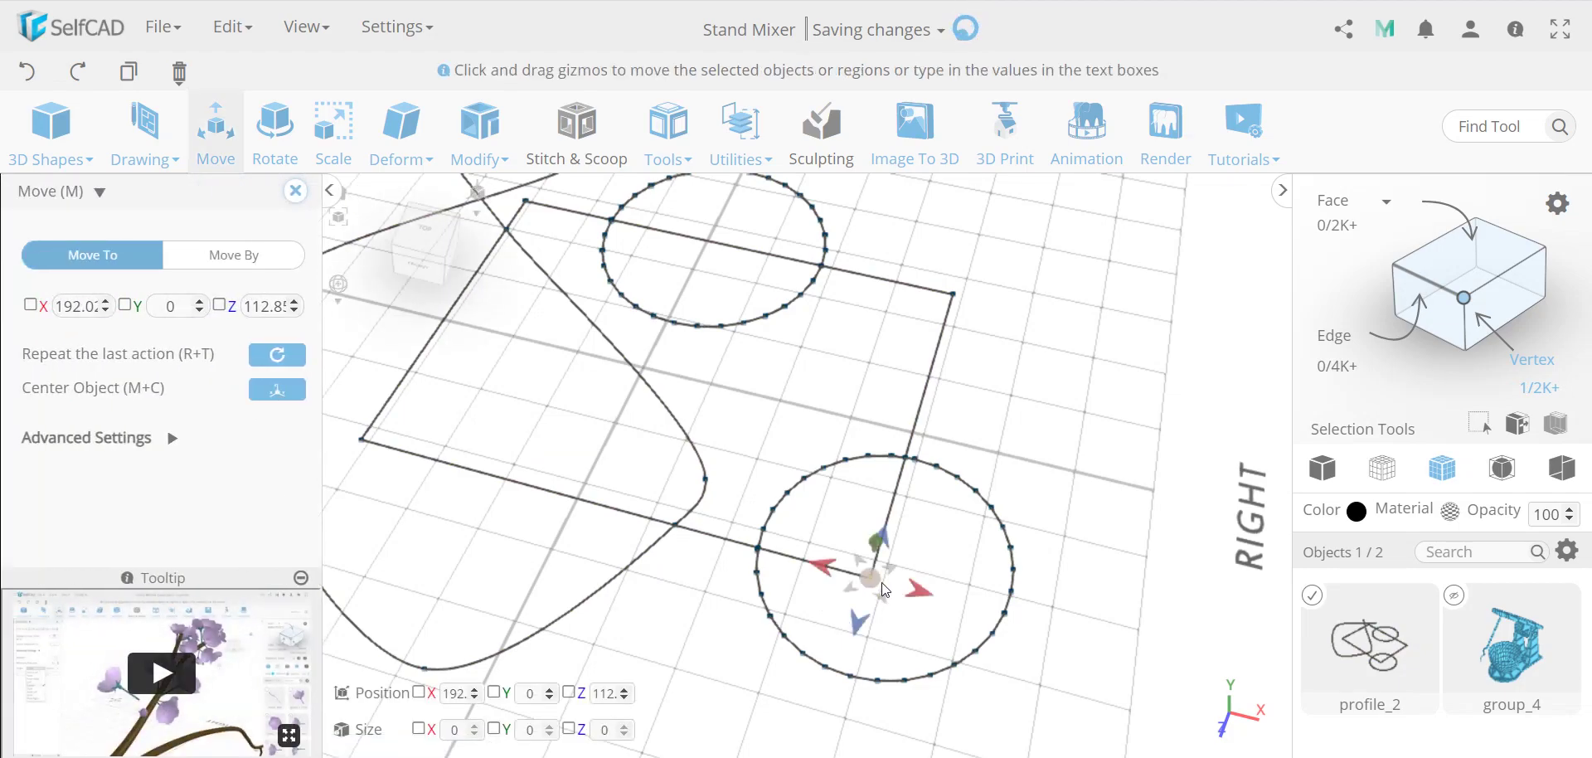
{"action": "left_click_drag", "start_coordinate": [862, 573], "coordinate": [859, 561]}
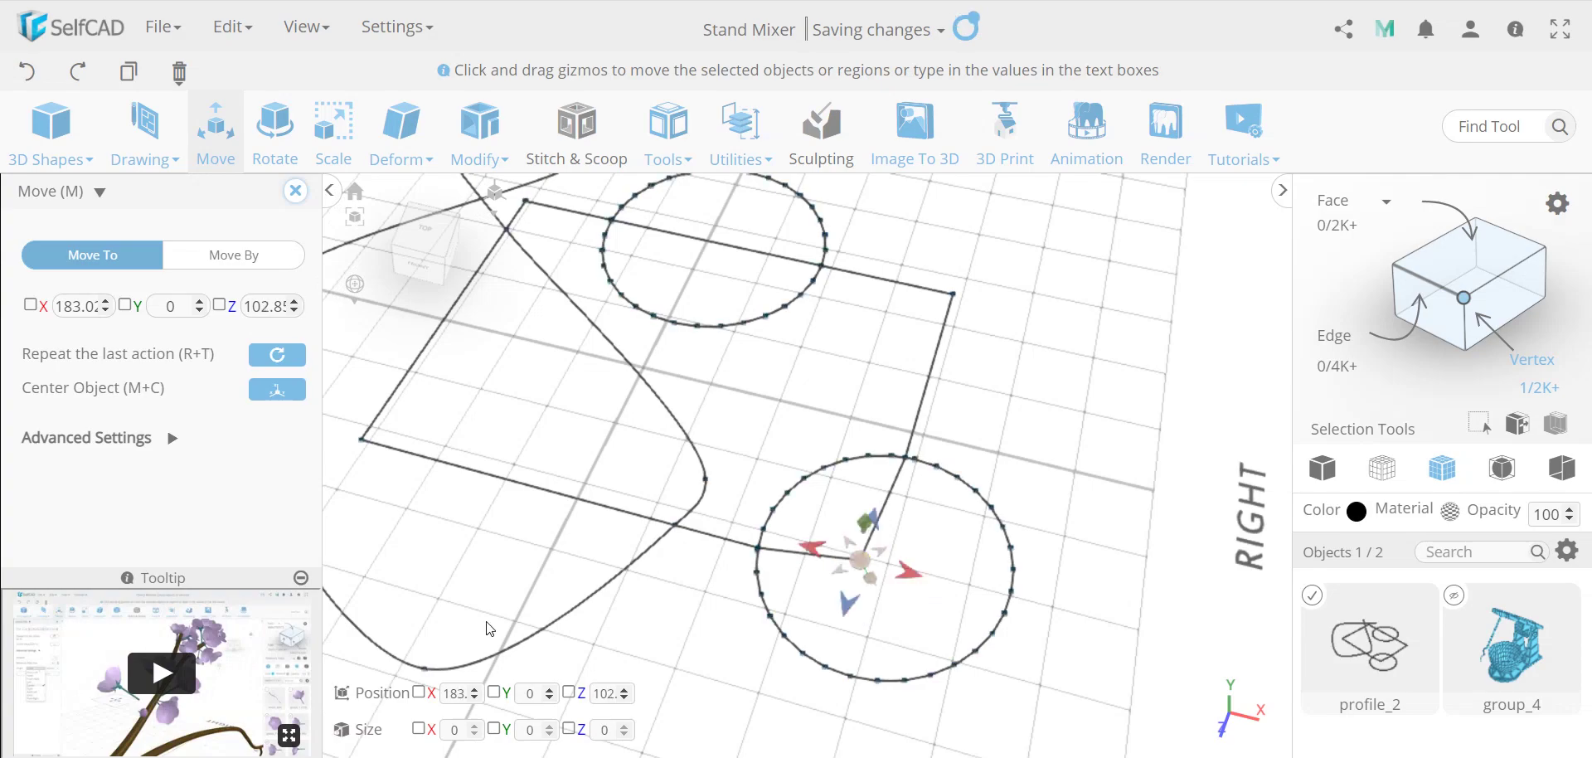
{"action": "left_click", "coordinate": [295, 190]}
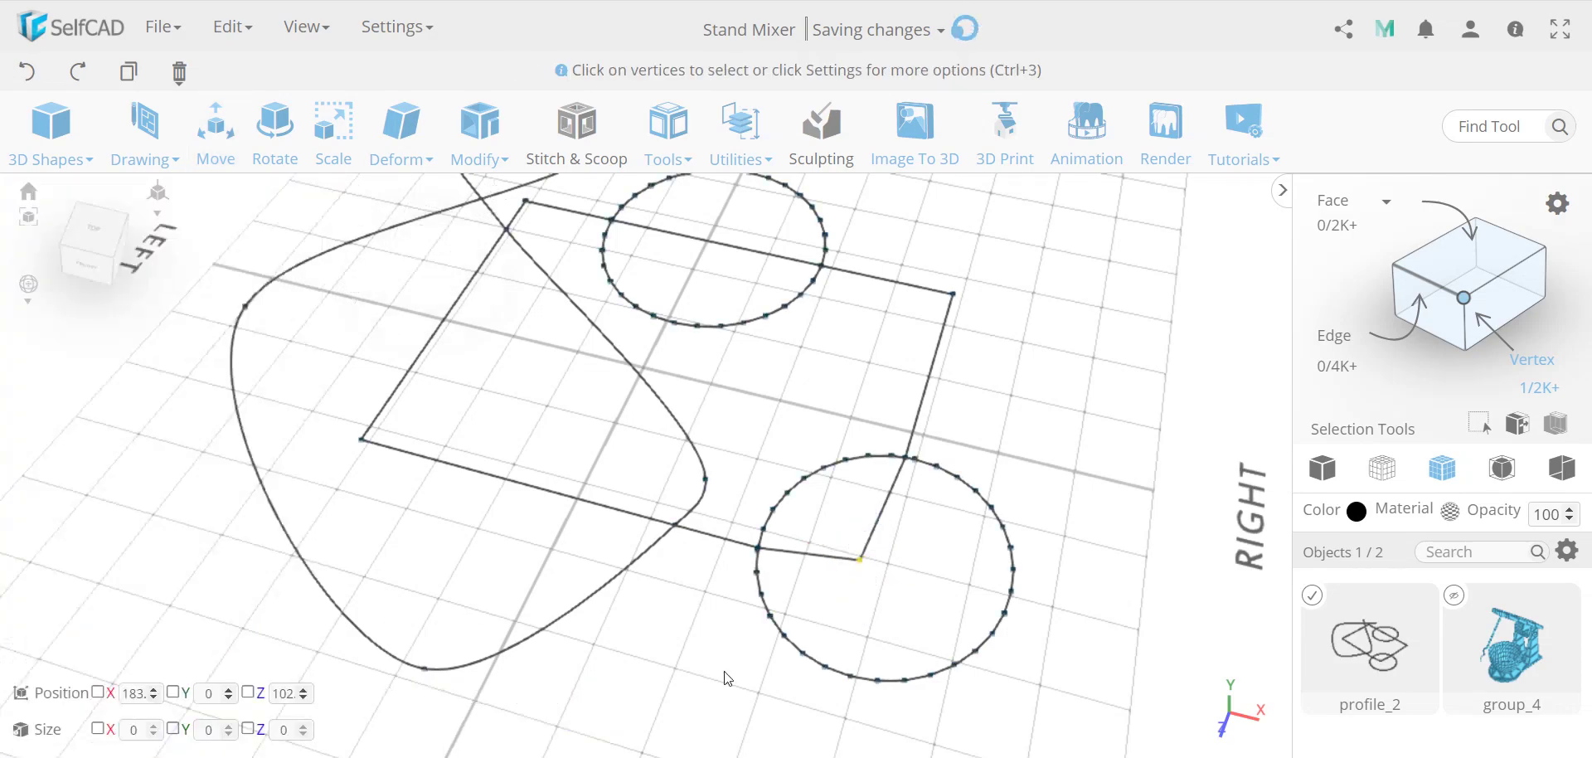
{"action": "key", "text": "ctrl+a"}
- Fill the closed areas of the whole profile with Fill Polygons and apply the result
{"action": "scroll", "coordinate": [660, 589], "scroll_direction": "down", "scroll_amount": 5}
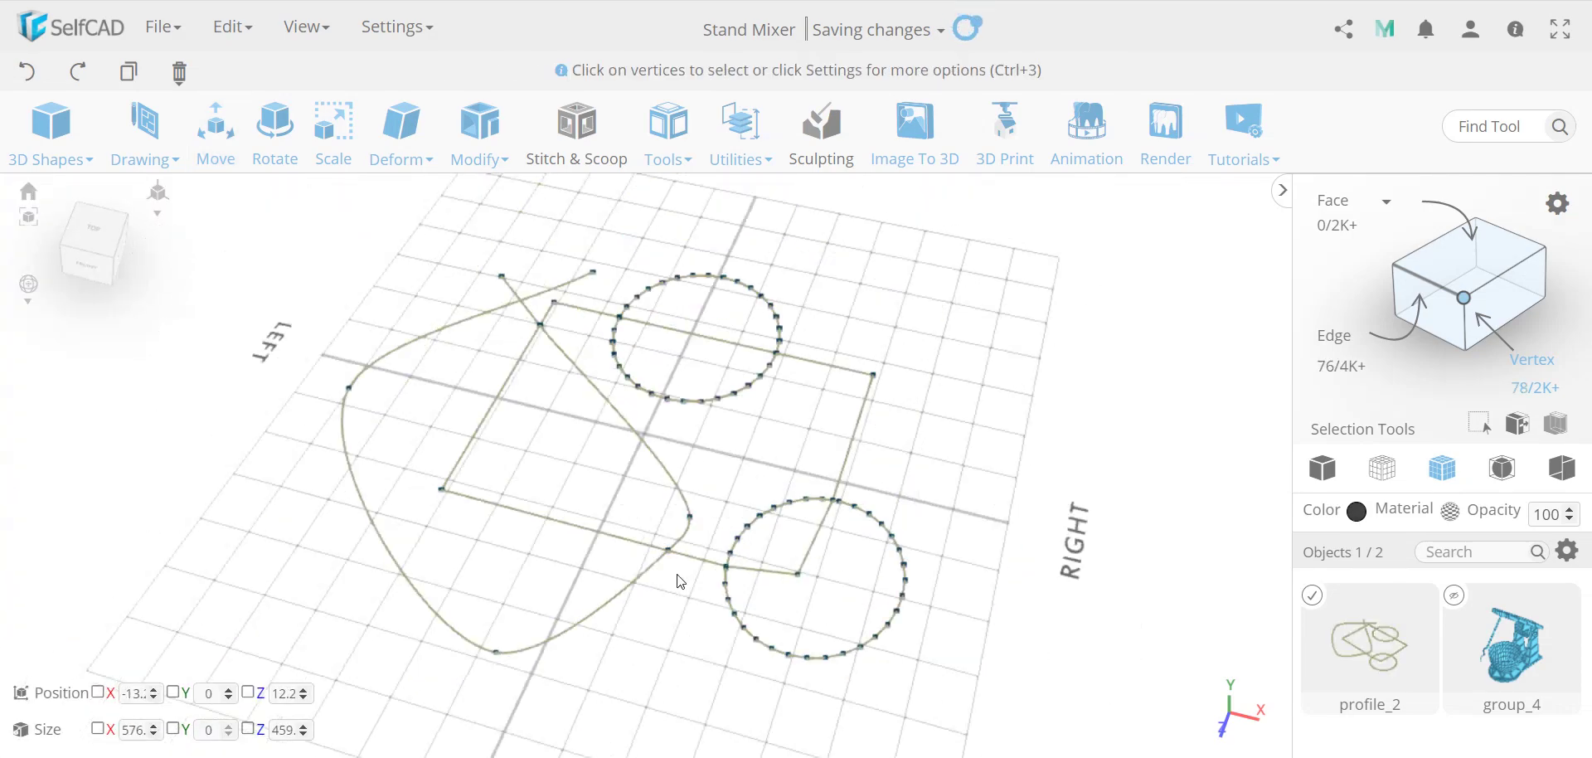
{"action": "left_click", "coordinate": [743, 158]}
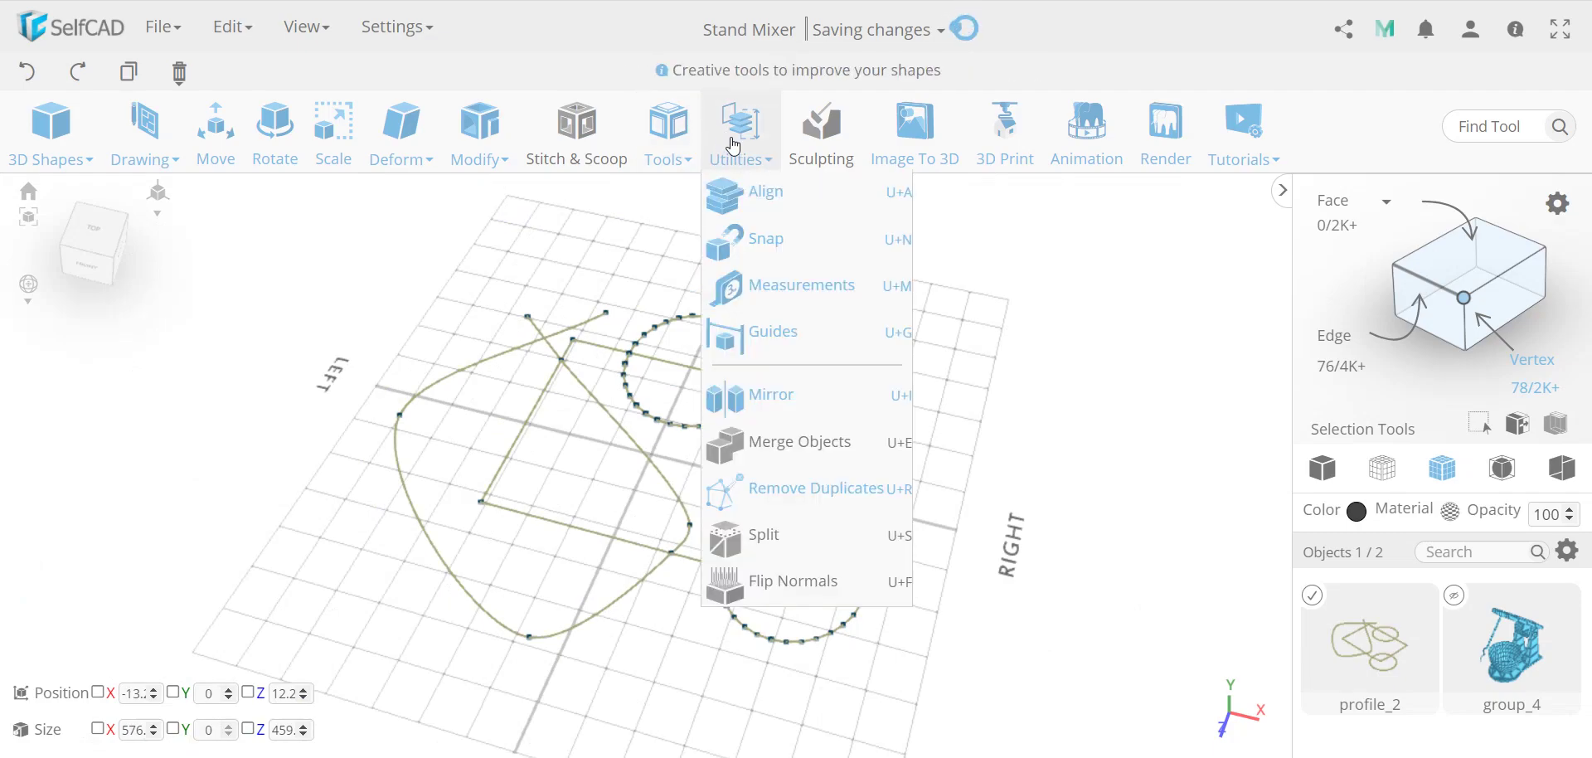
{"action": "left_click", "coordinate": [668, 145]}
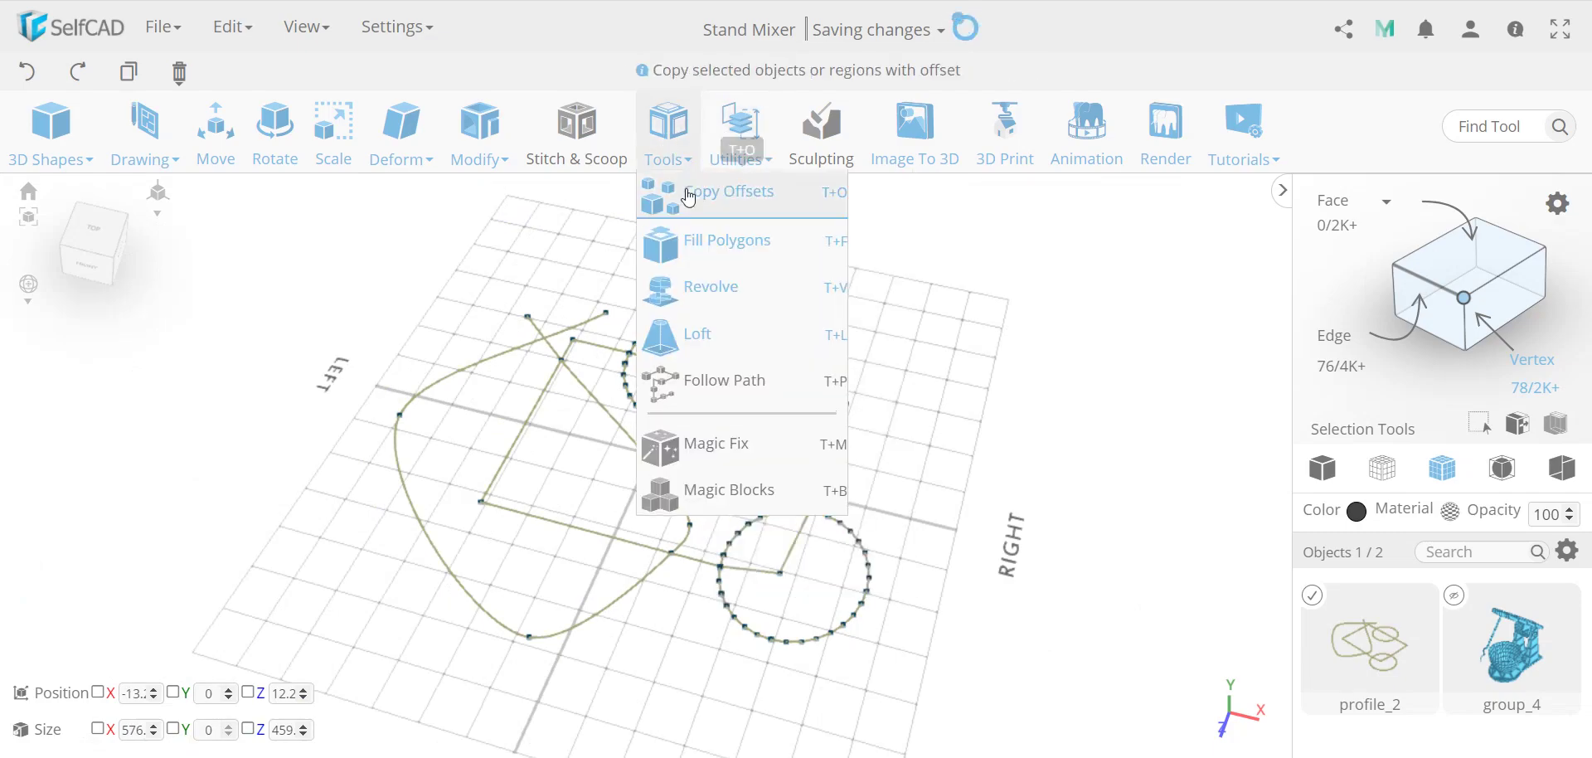
{"action": "left_click", "coordinate": [725, 238]}
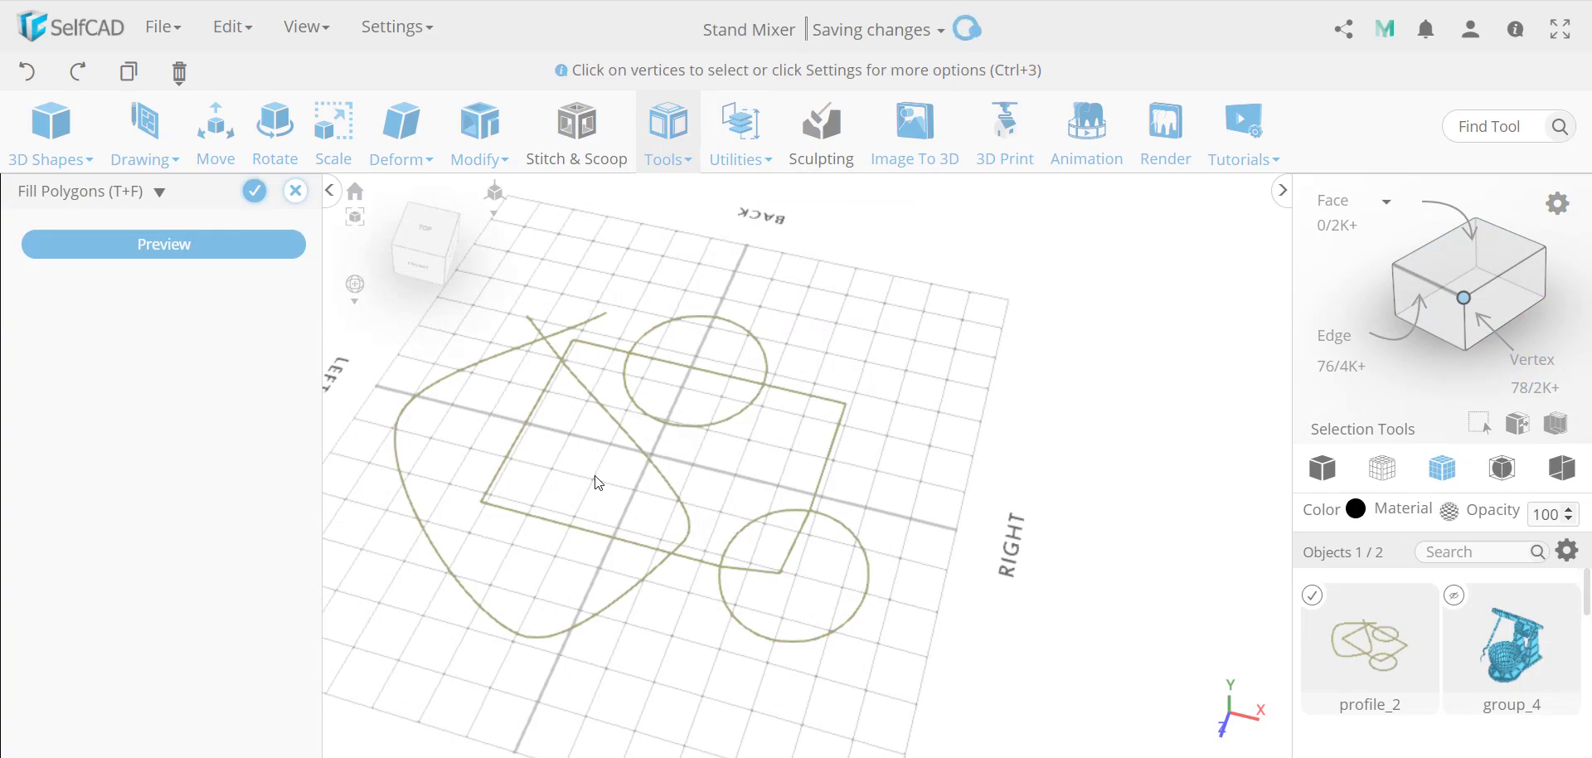
{"action": "left_click", "coordinate": [220, 254]}
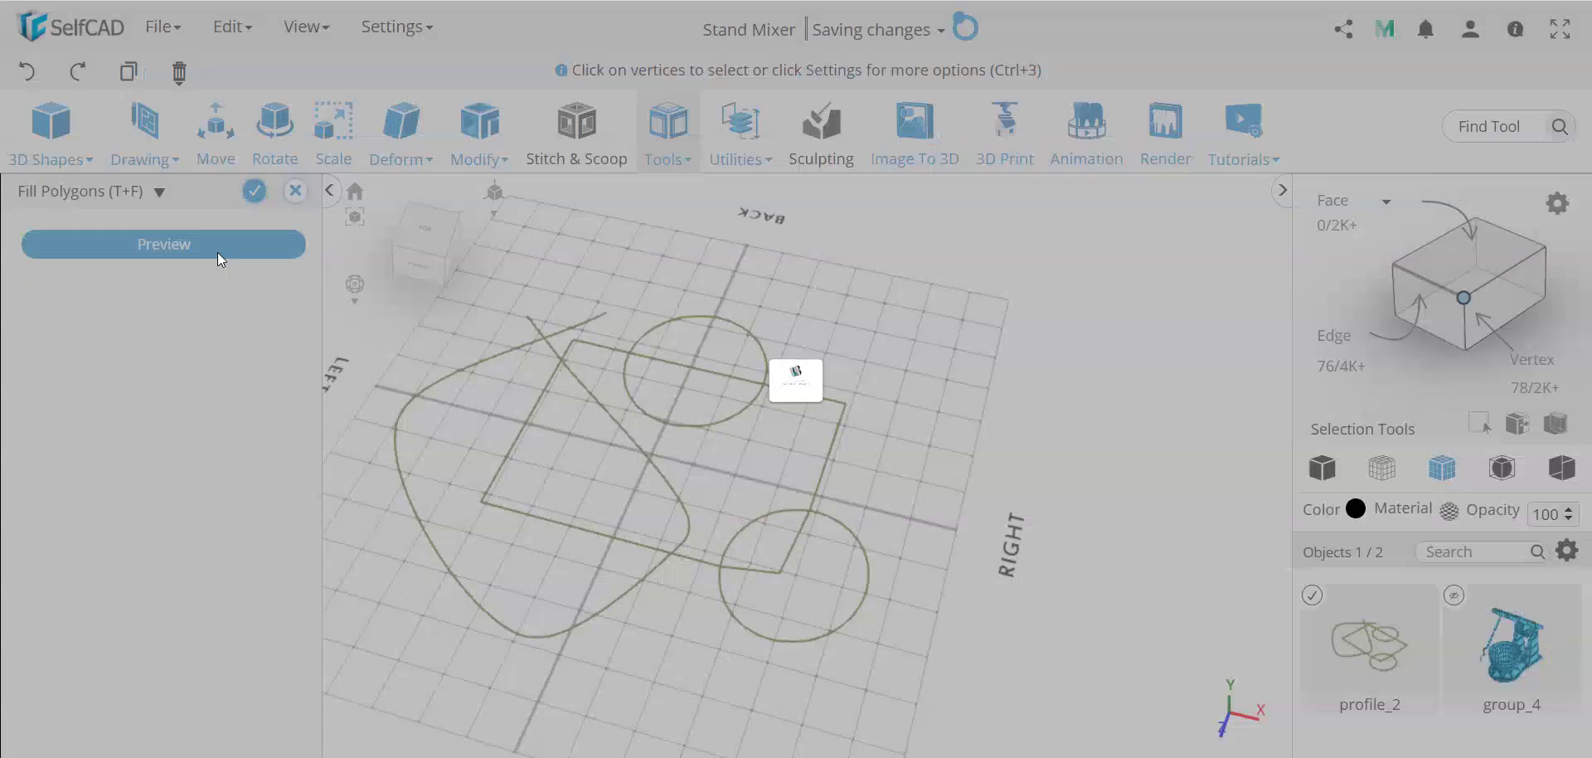
{"action": "left_click", "coordinate": [256, 194]}
- Activate face selection mode on the filled mesh and switch it to polygon selection mode
{"action": "scroll", "coordinate": [724, 322], "scroll_direction": "up", "scroll_amount": 3}
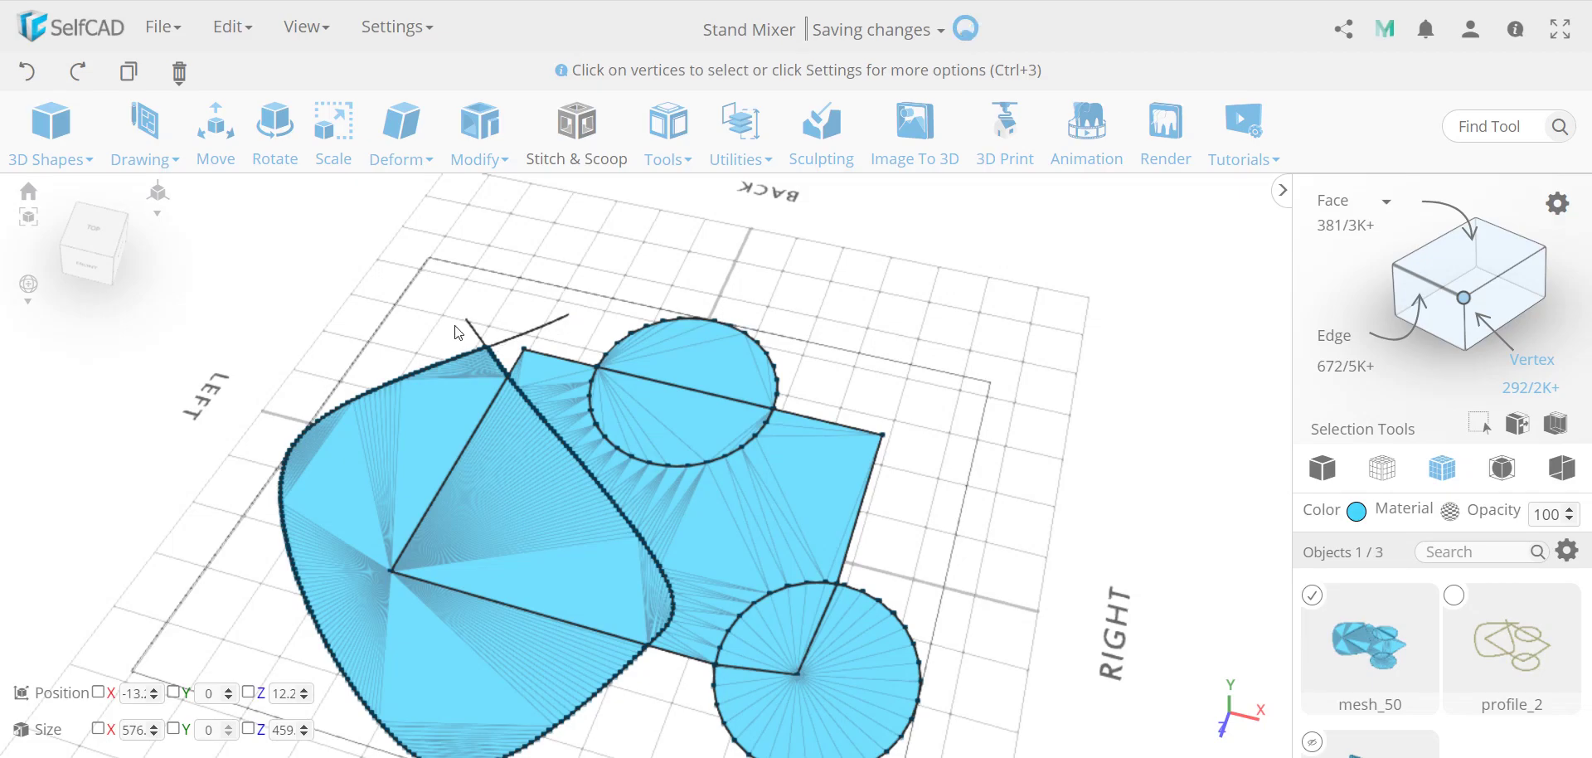
{"action": "scroll", "coordinate": [999, 618], "scroll_direction": "down", "scroll_amount": 3}
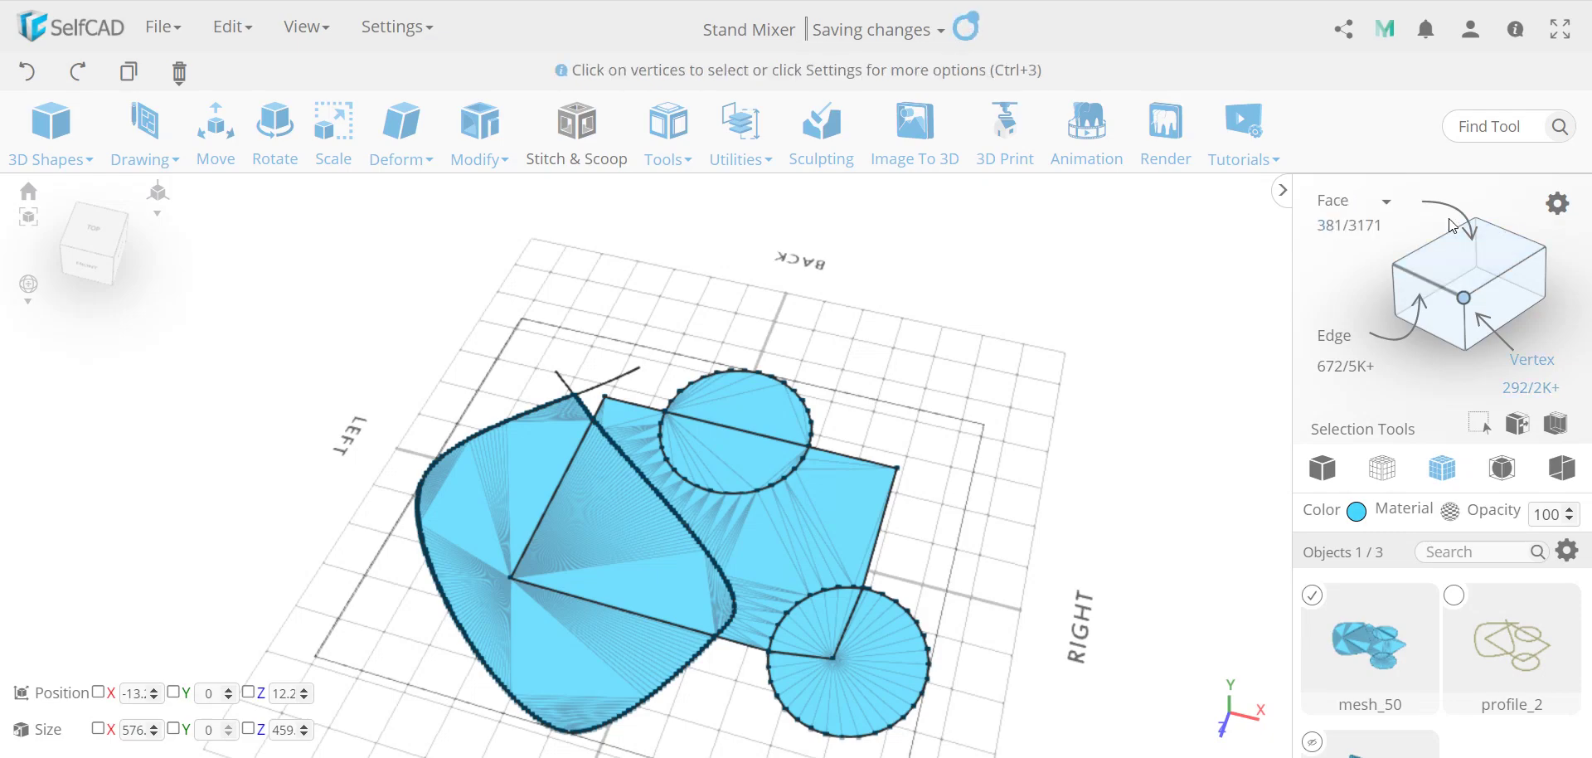
{"action": "left_click", "coordinate": [1456, 245]}
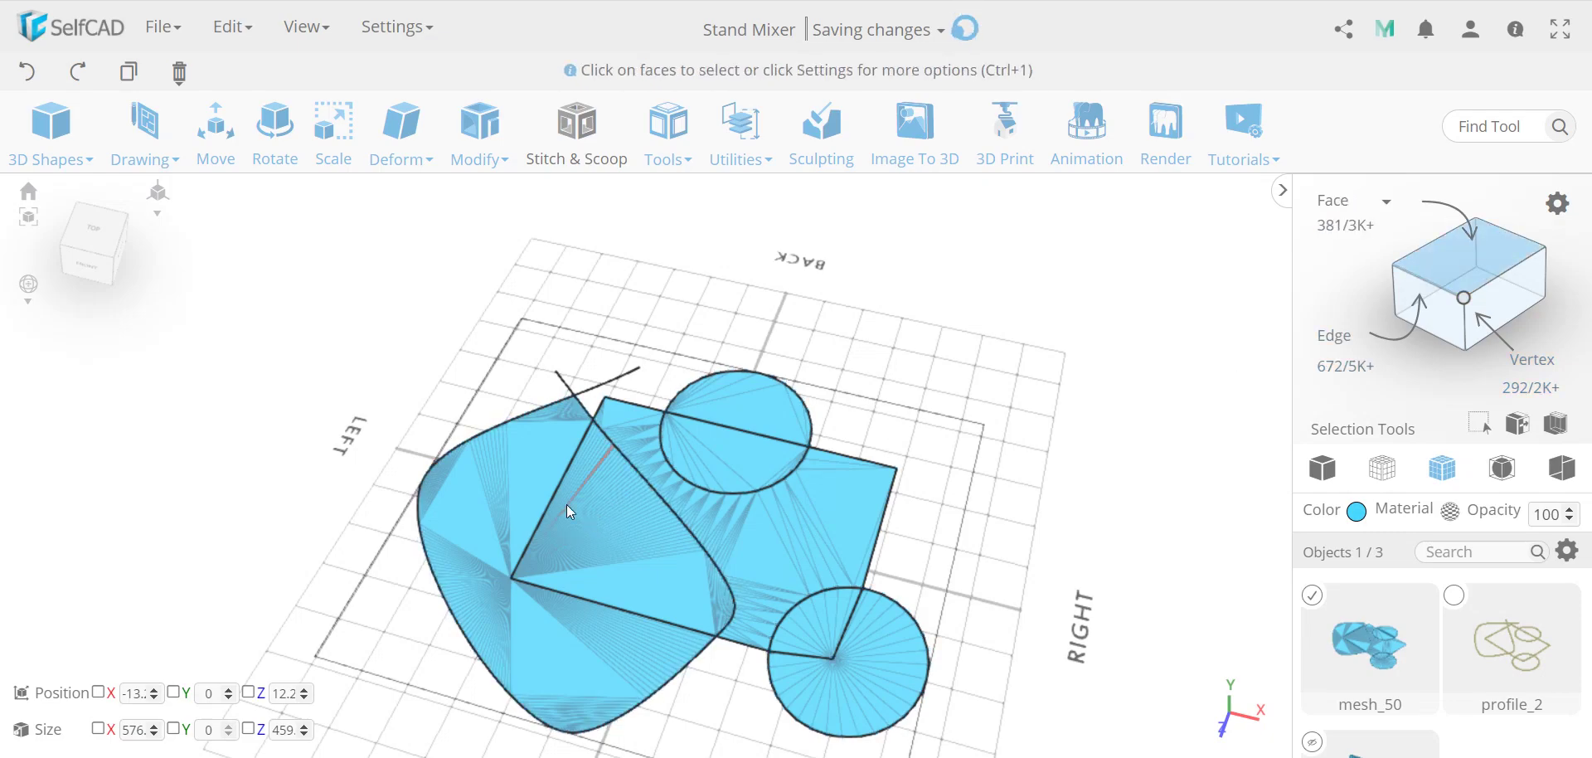
{"action": "scroll", "coordinate": [606, 516], "scroll_direction": "up", "scroll_amount": 3}
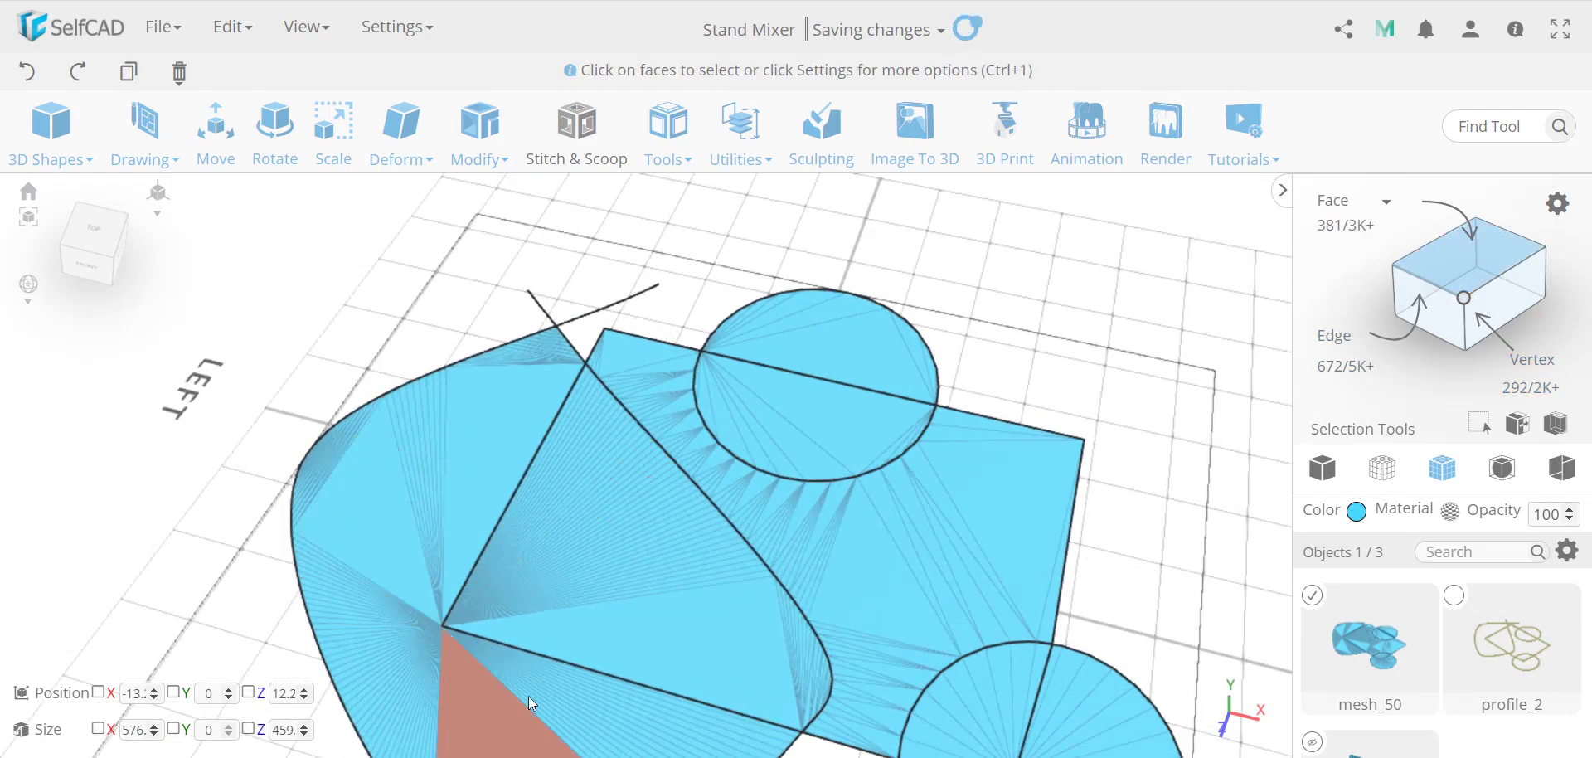
{"action": "left_click", "coordinate": [1332, 201]}
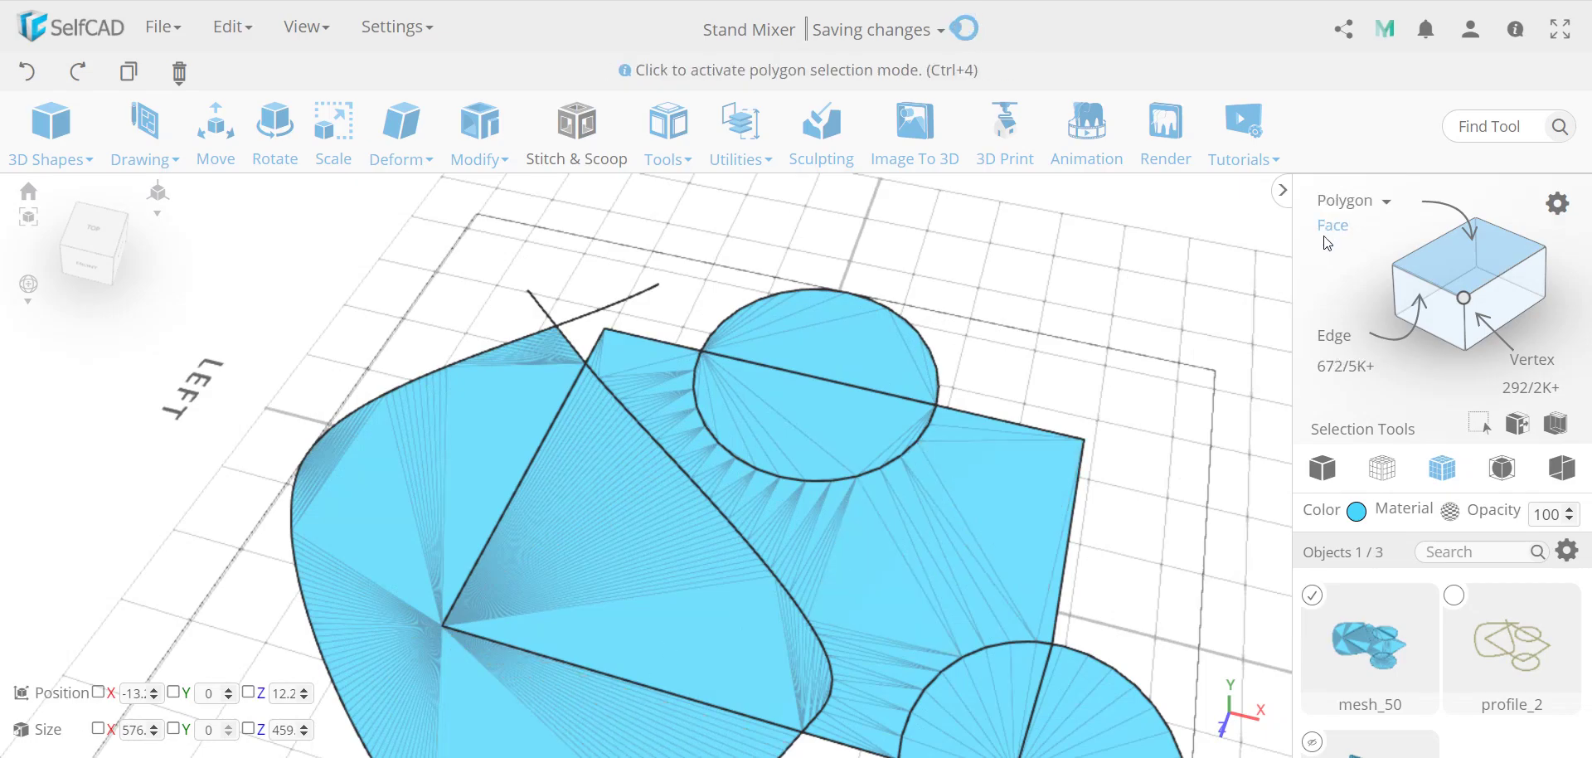
{"action": "scroll", "coordinate": [700, 573], "scroll_direction": "down", "scroll_amount": 5}
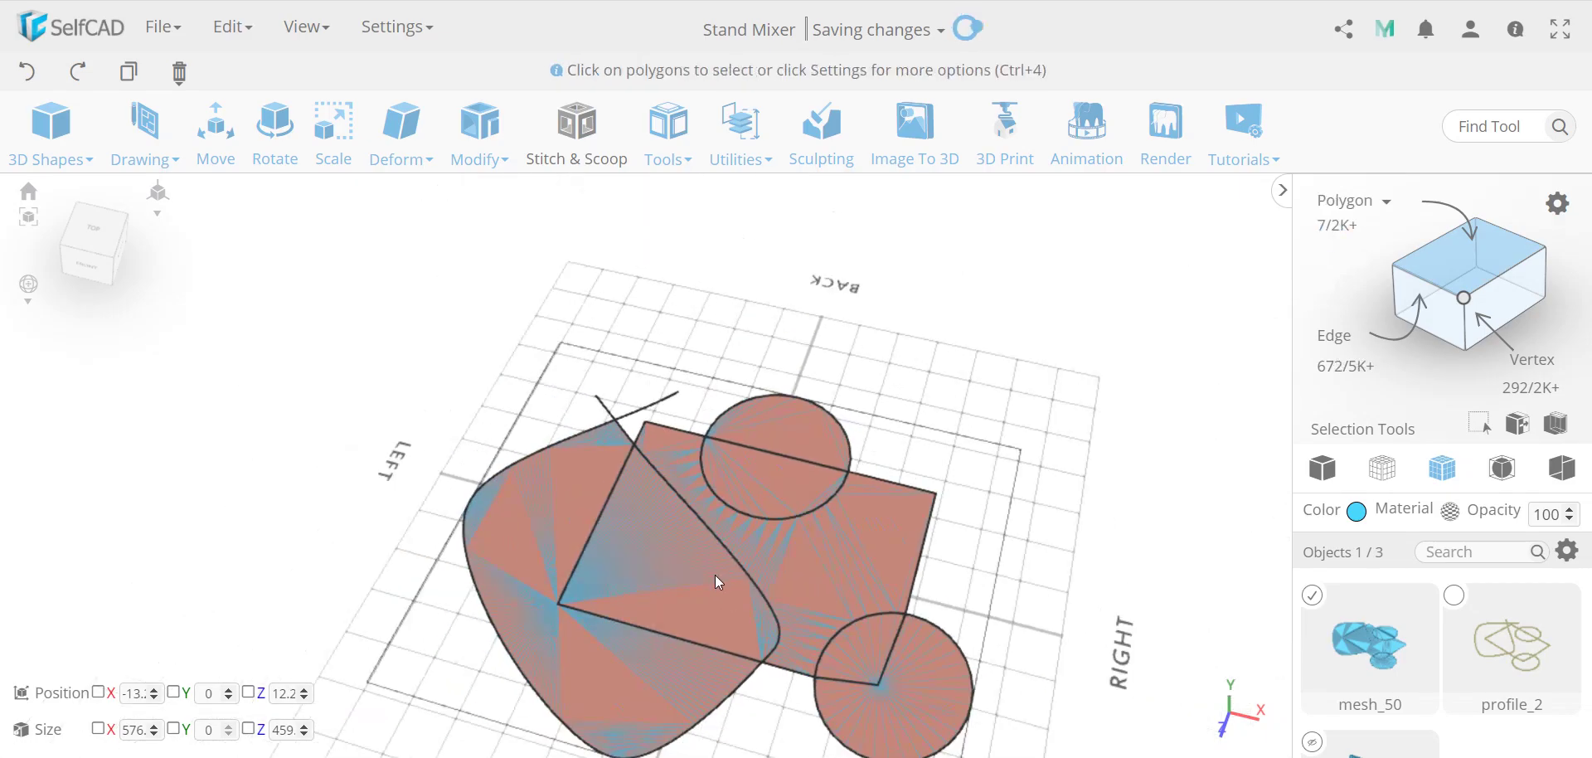
- Apply Add Thickness to the filled mesh with a thickness of 20, keeping mirrored thickness and connections enabled
{"action": "right_click_drag", "start_coordinate": [1074, 425], "coordinate": [1078, 391]}
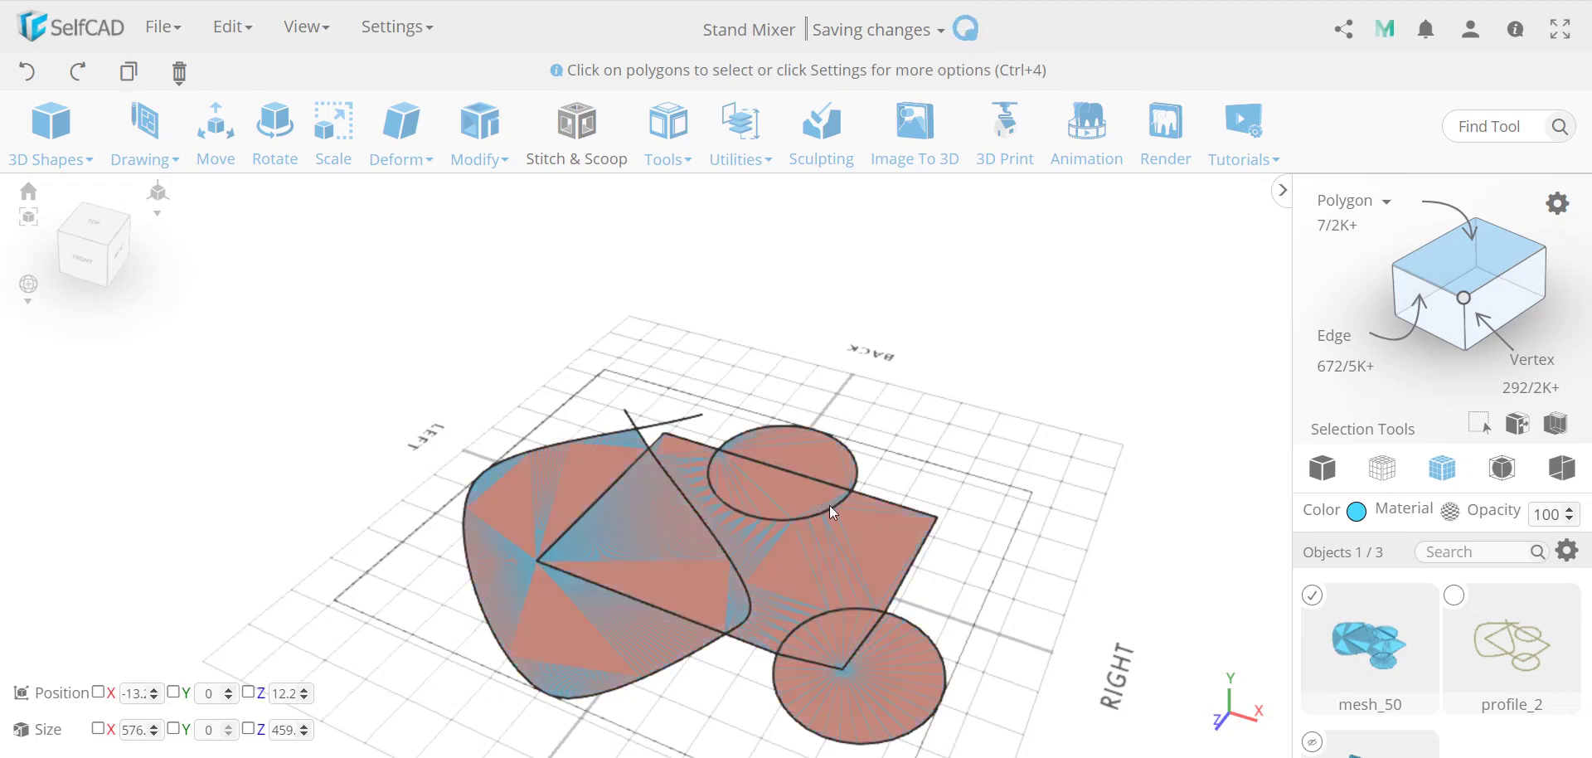
{"action": "left_click", "coordinate": [492, 135]}
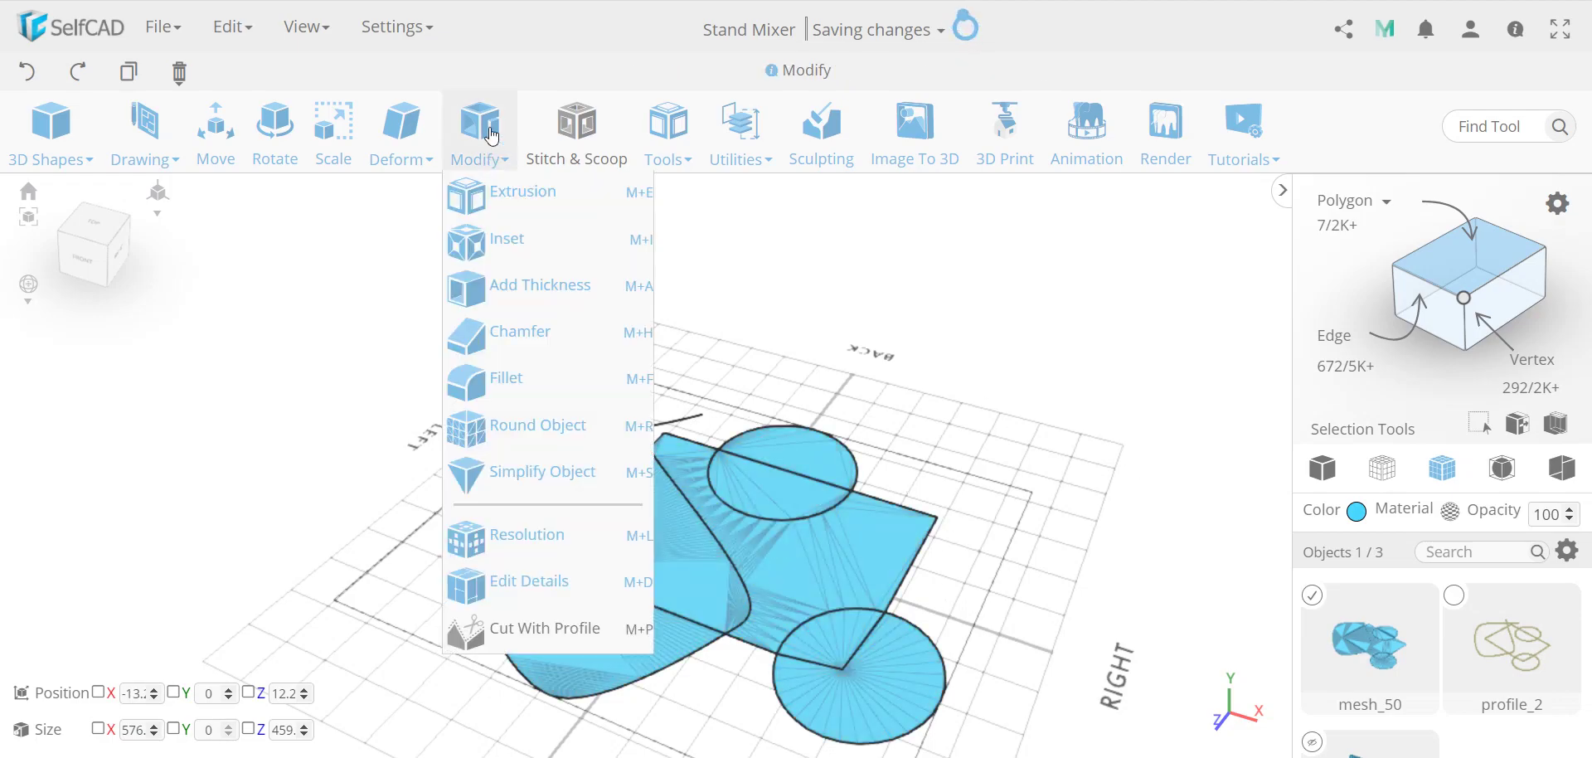
{"action": "left_click", "coordinate": [533, 286]}
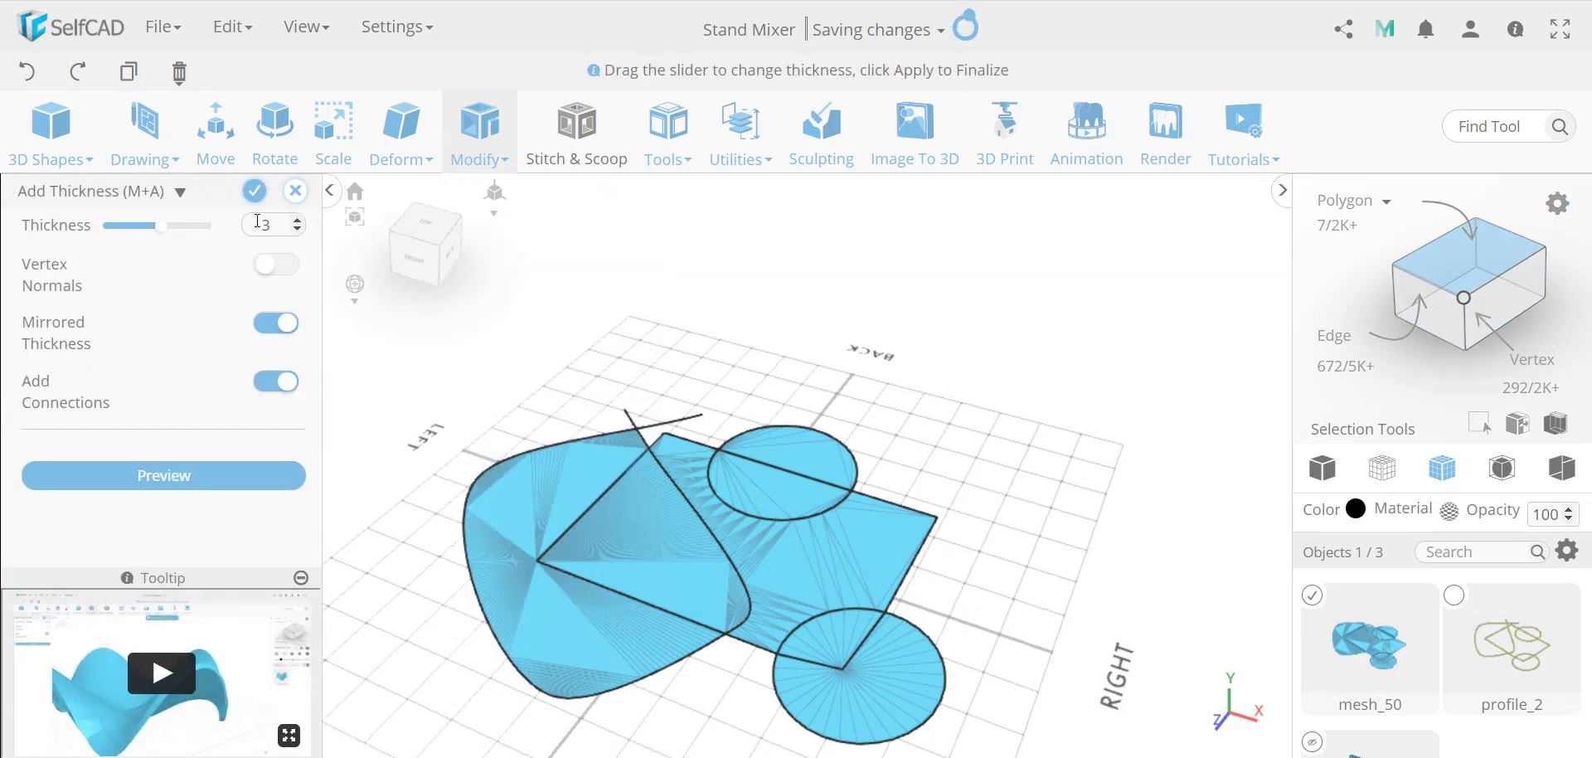
{"action": "double_click", "coordinate": [265, 229]}
{"action": "type", "text": "20"}
{"action": "key", "text": "Return"}
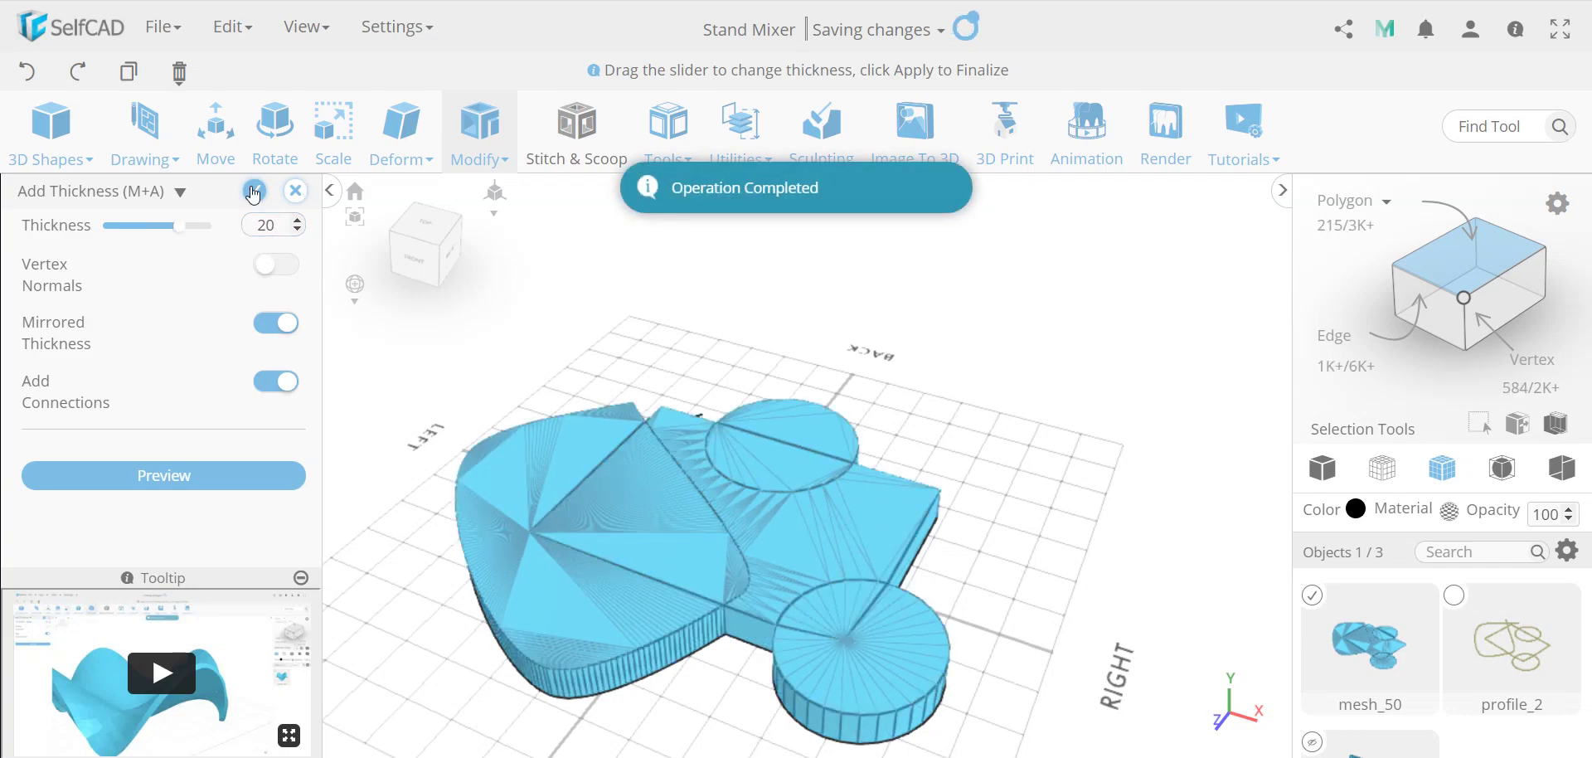
{"action": "left_click", "coordinate": [253, 194]}
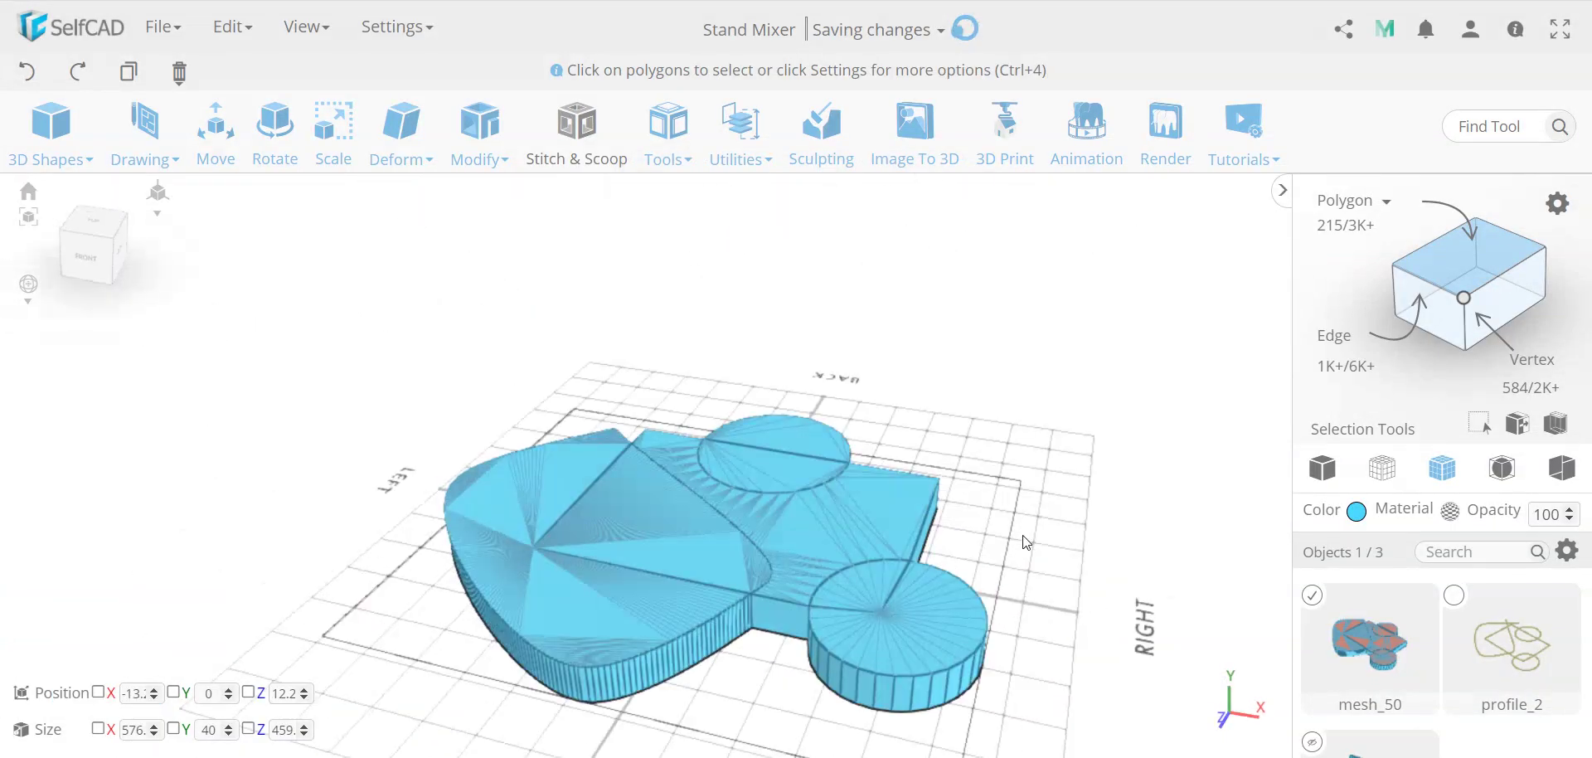
- Compare face selection with polygon selection on the thickened mesh, ending in polygon selection mode
{"action": "right_click_drag", "start_coordinate": [1077, 548], "coordinate": [648, 431]}
{"action": "left_click", "coordinate": [660, 436]}
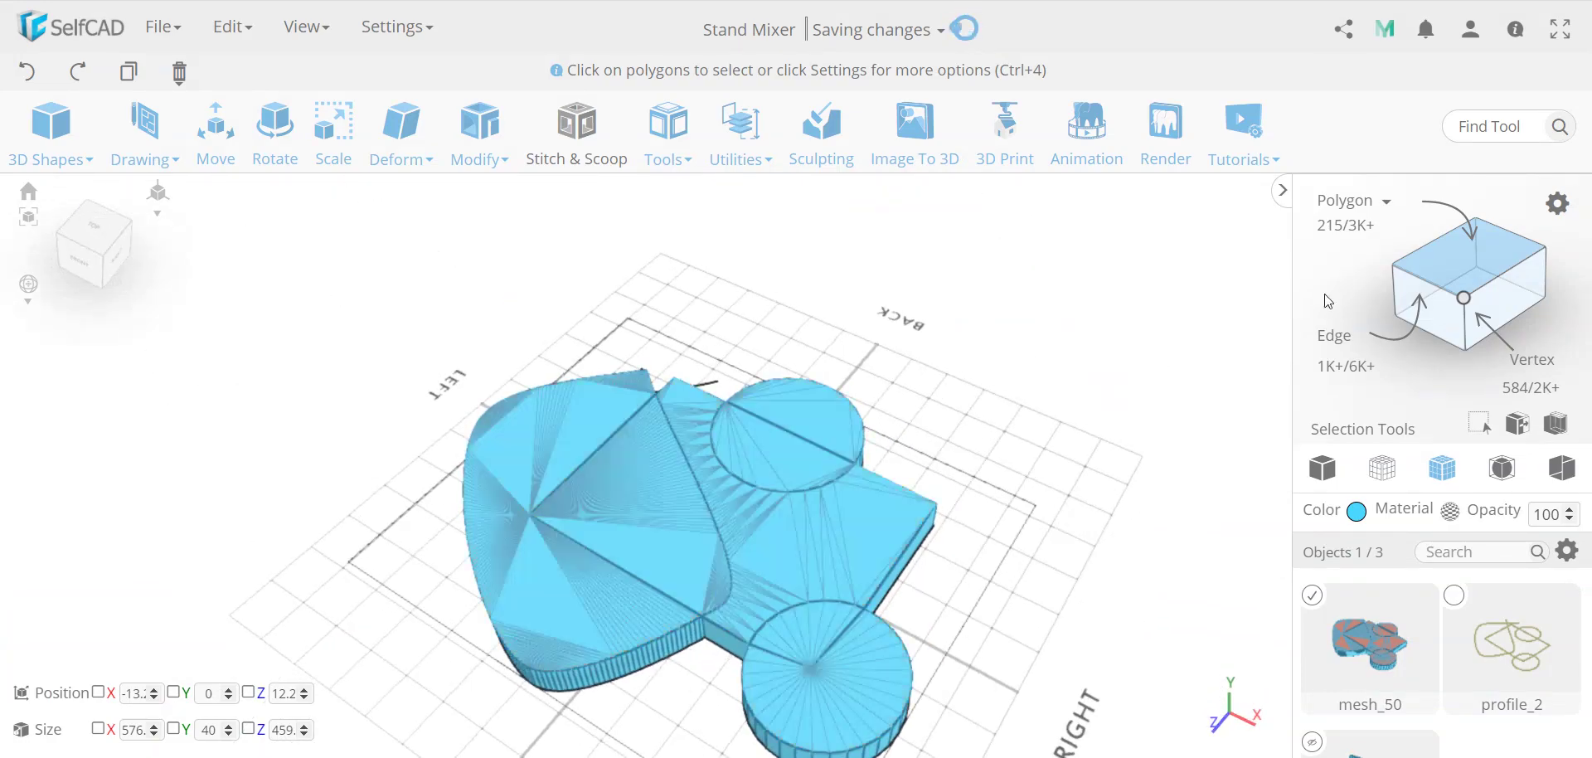
{"action": "left_click", "coordinate": [1345, 227]}
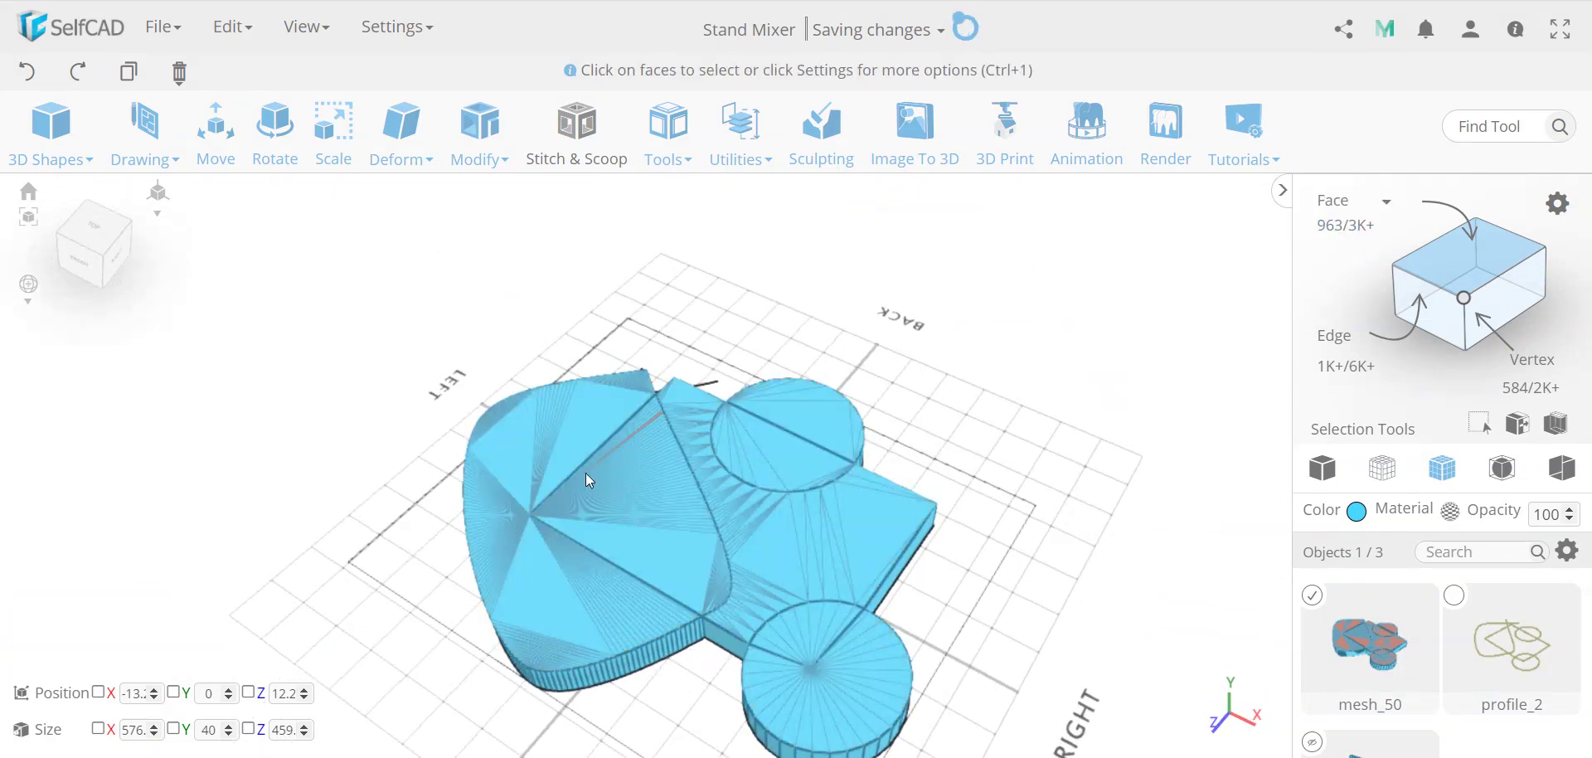
{"action": "left_click", "coordinate": [1350, 227]}
- Enable part selection for polygons and select the rectangle's overlap with the curved shape, the back circle's outer half and the front circle's outer sector
{"action": "left_click", "coordinate": [1560, 209]}
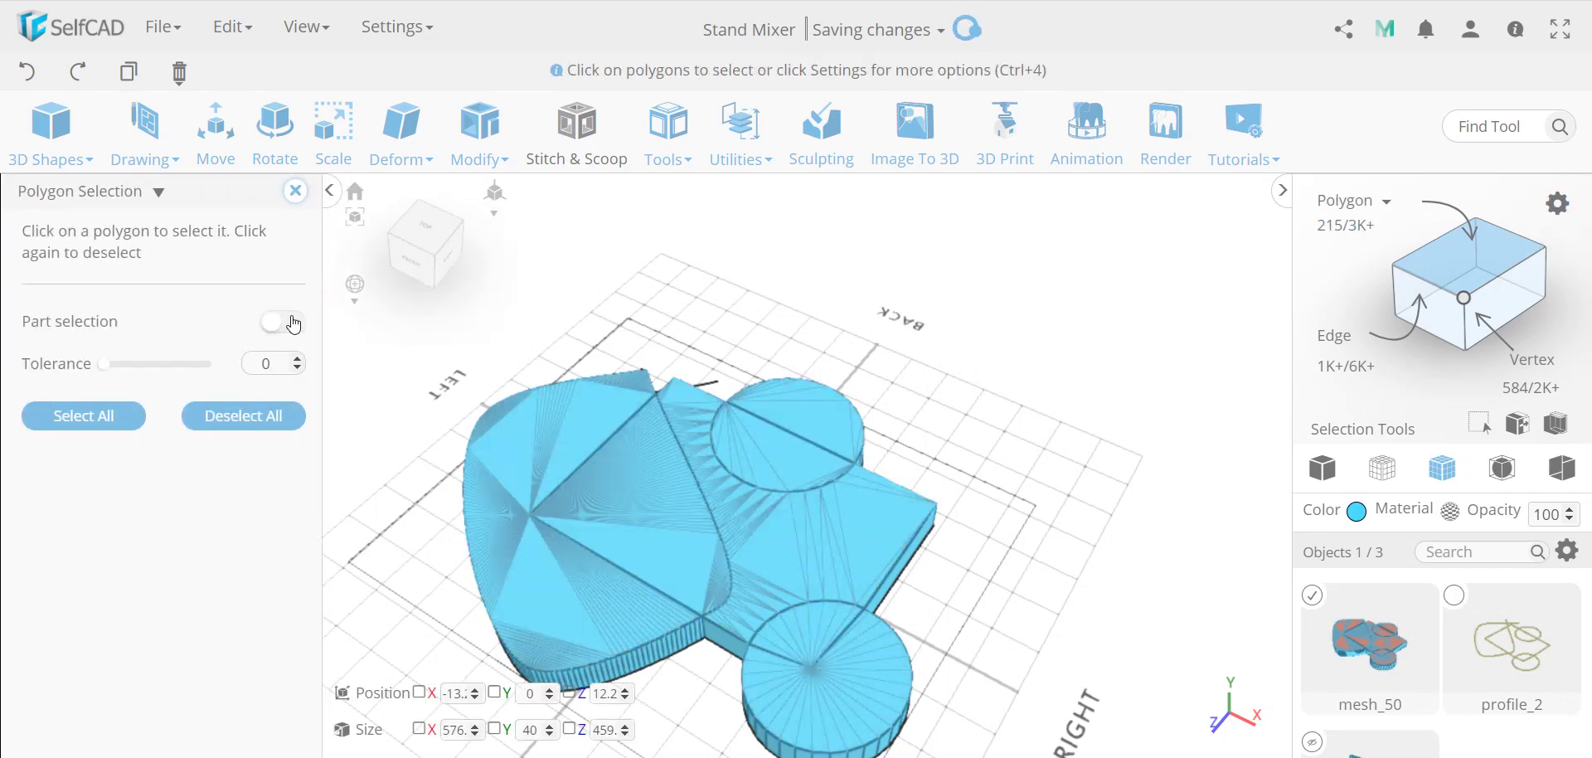
{"action": "left_click", "coordinate": [294, 324]}
{"action": "left_click", "coordinate": [636, 491]}
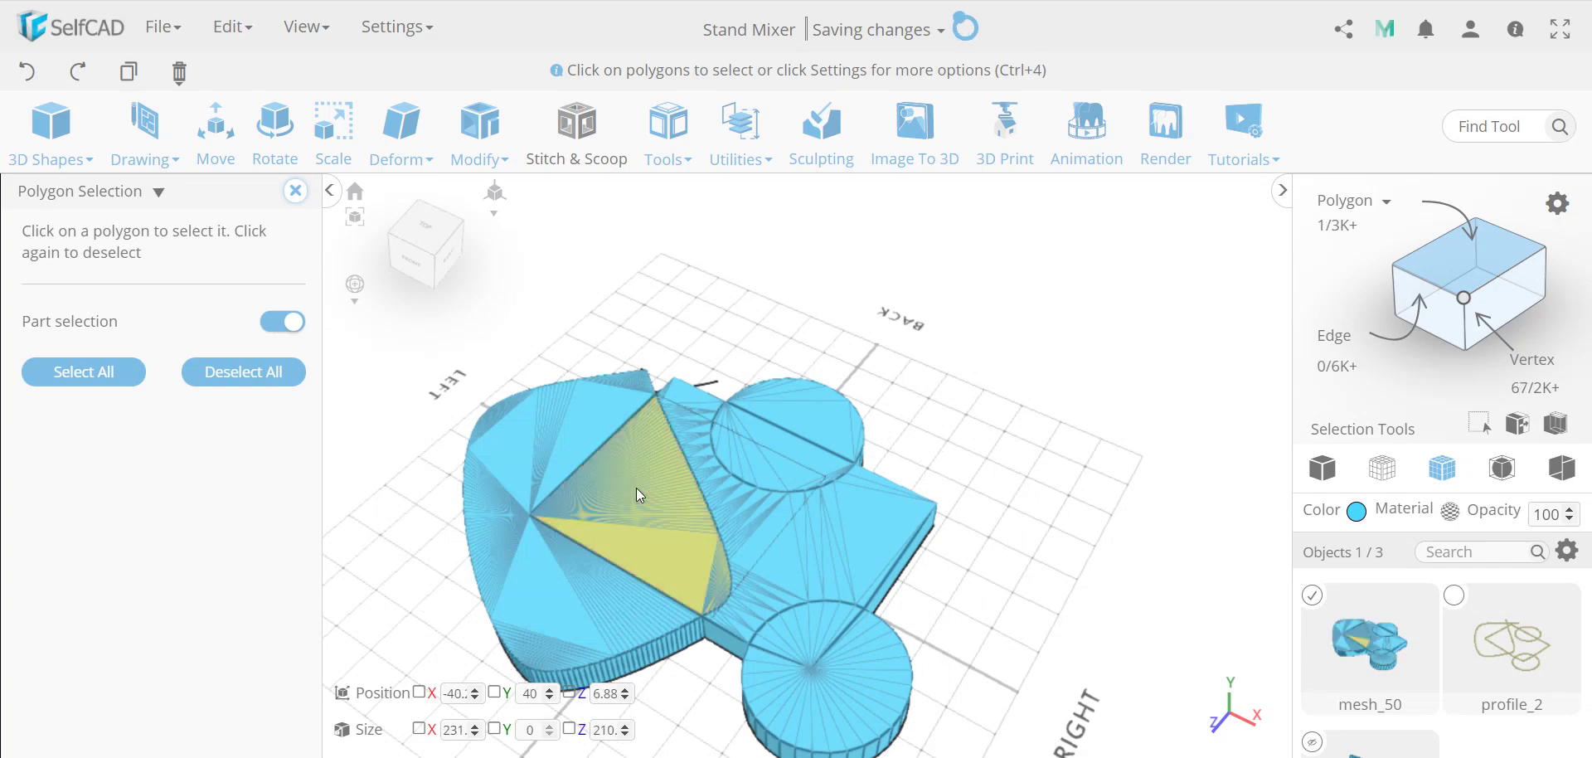
{"action": "left_click", "coordinate": [818, 402]}
{"action": "left_click", "coordinate": [864, 703]}
- Extrude the three selected regions by 19.12 and apply the extrusion
{"action": "left_click", "coordinate": [502, 163]}
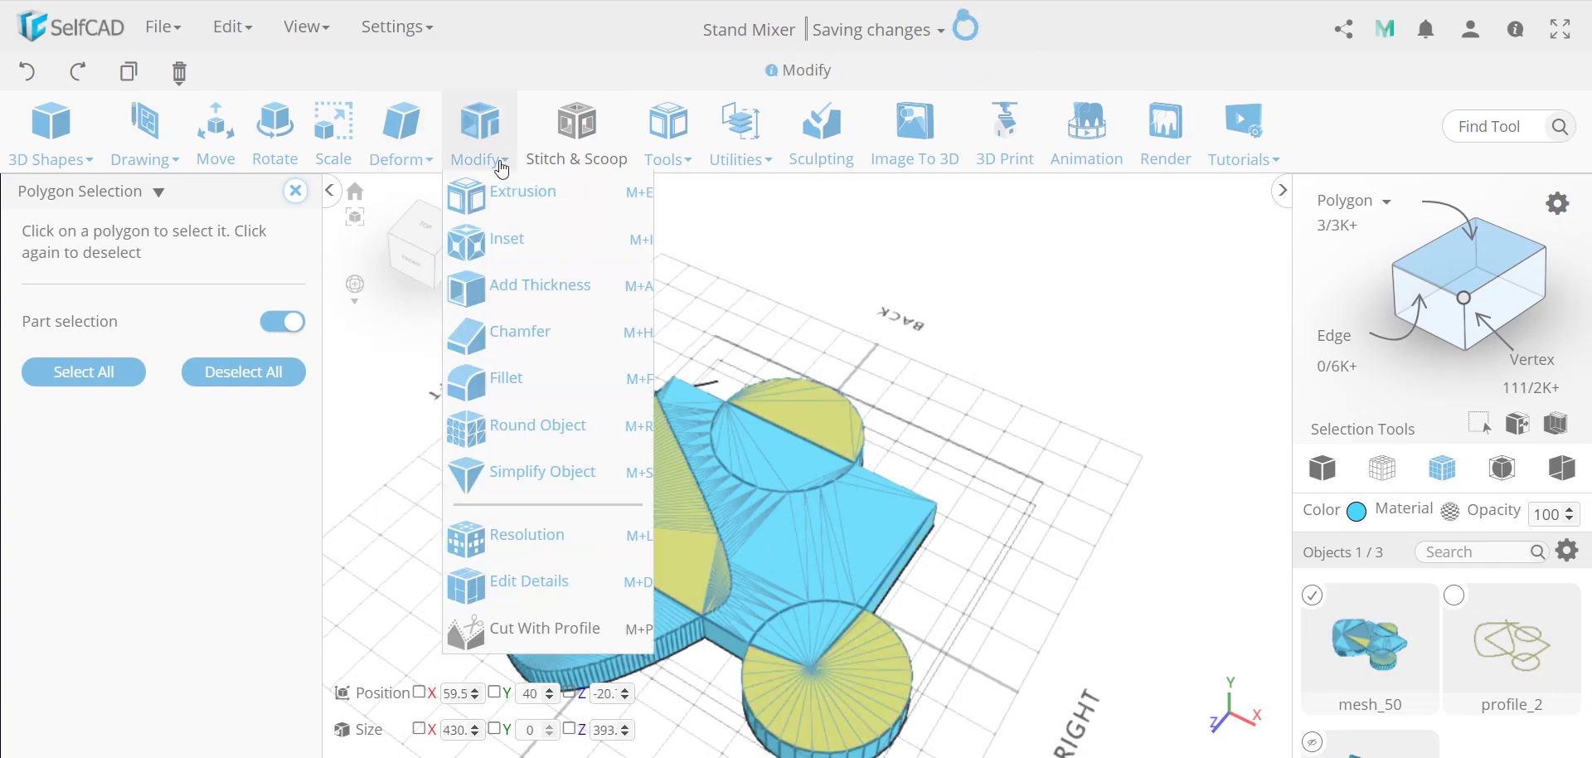
{"action": "left_click", "coordinate": [516, 187]}
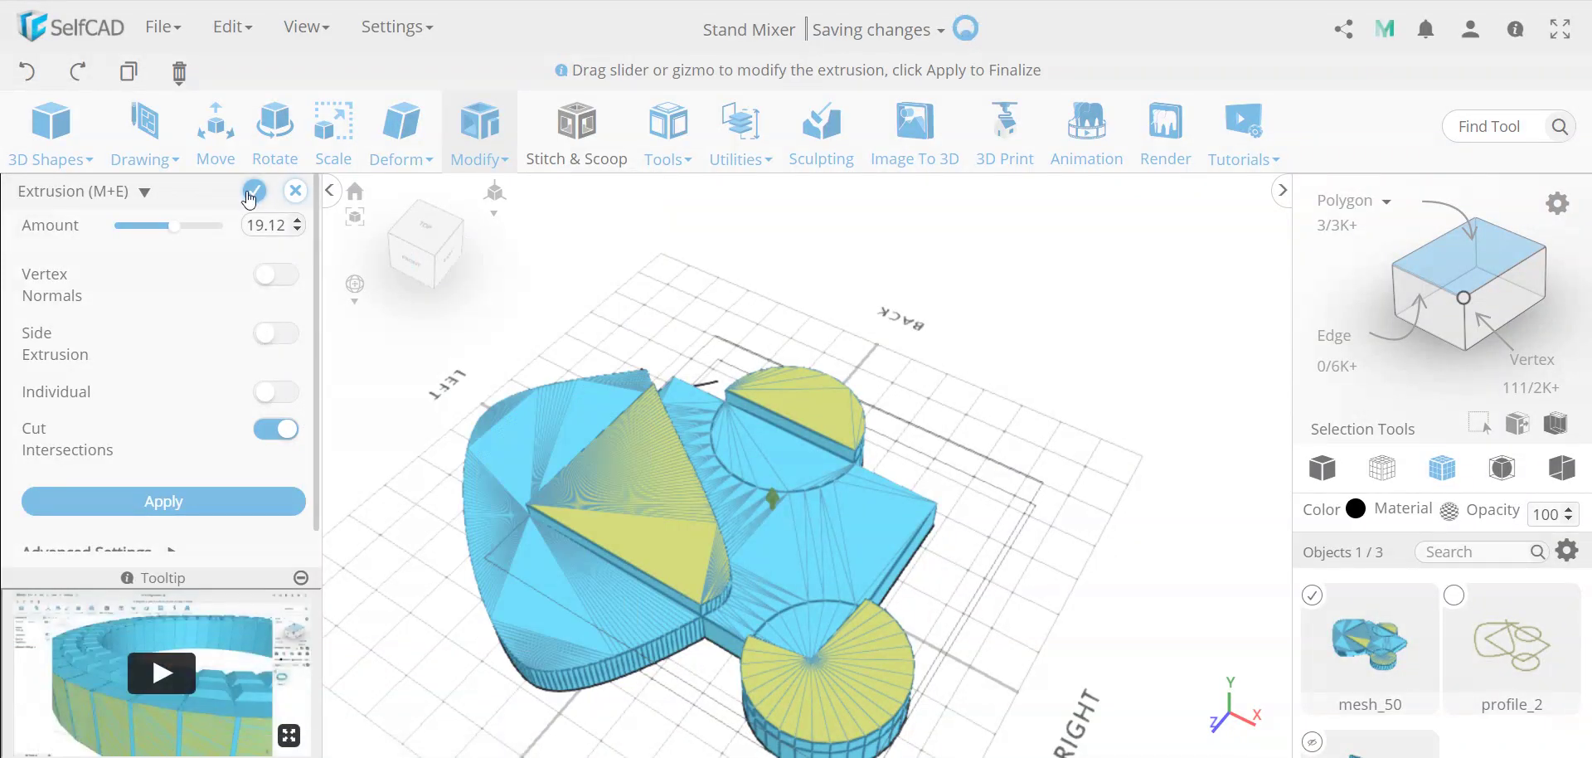
{"action": "left_click", "coordinate": [251, 194]}
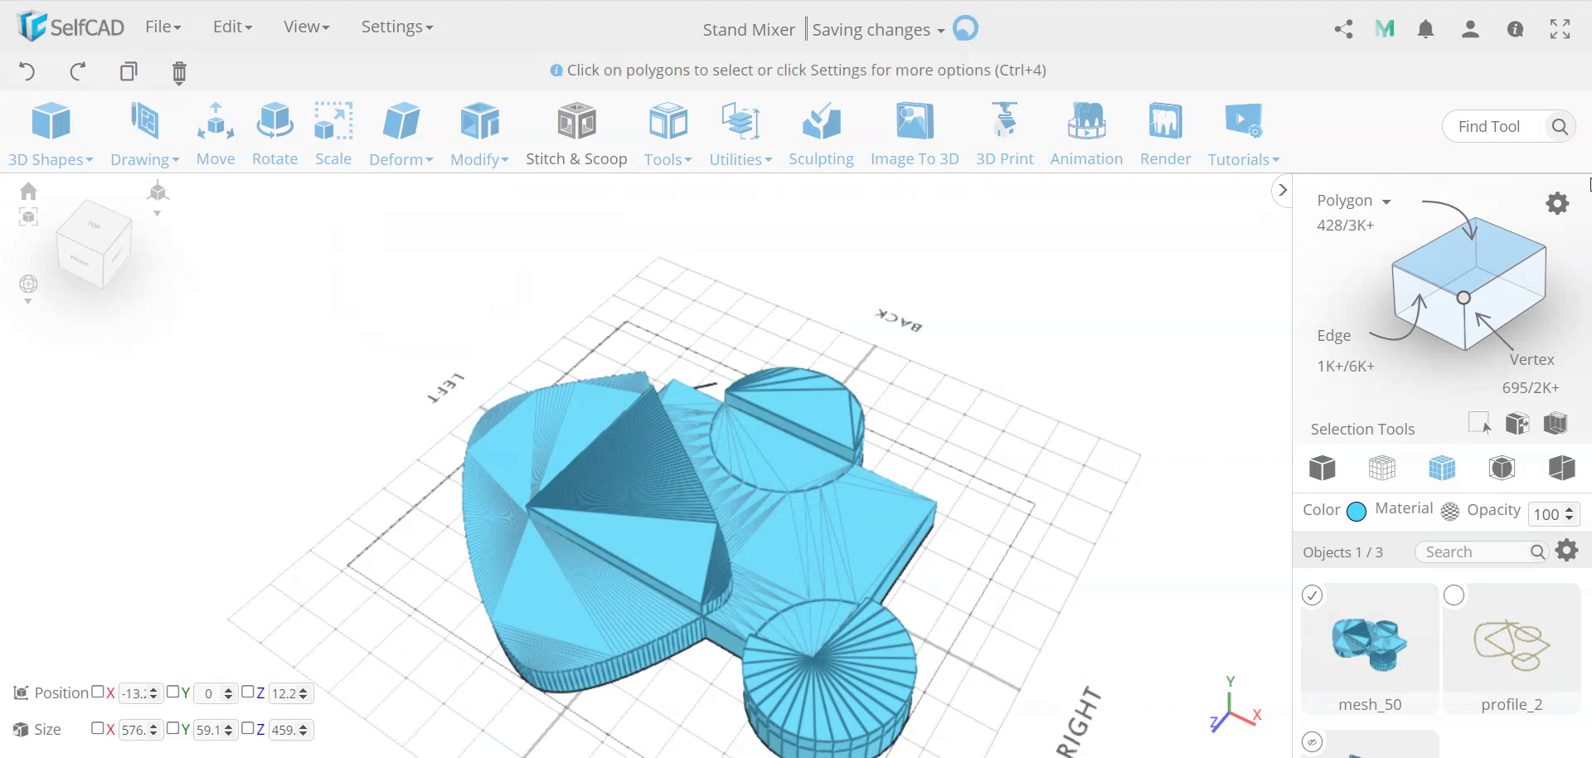
- With part selection enabled again, select the back circle's inner half, the curved shape's area outside the rectangle and the large triangle on the raised overlap
{"action": "left_click", "coordinate": [1556, 203]}
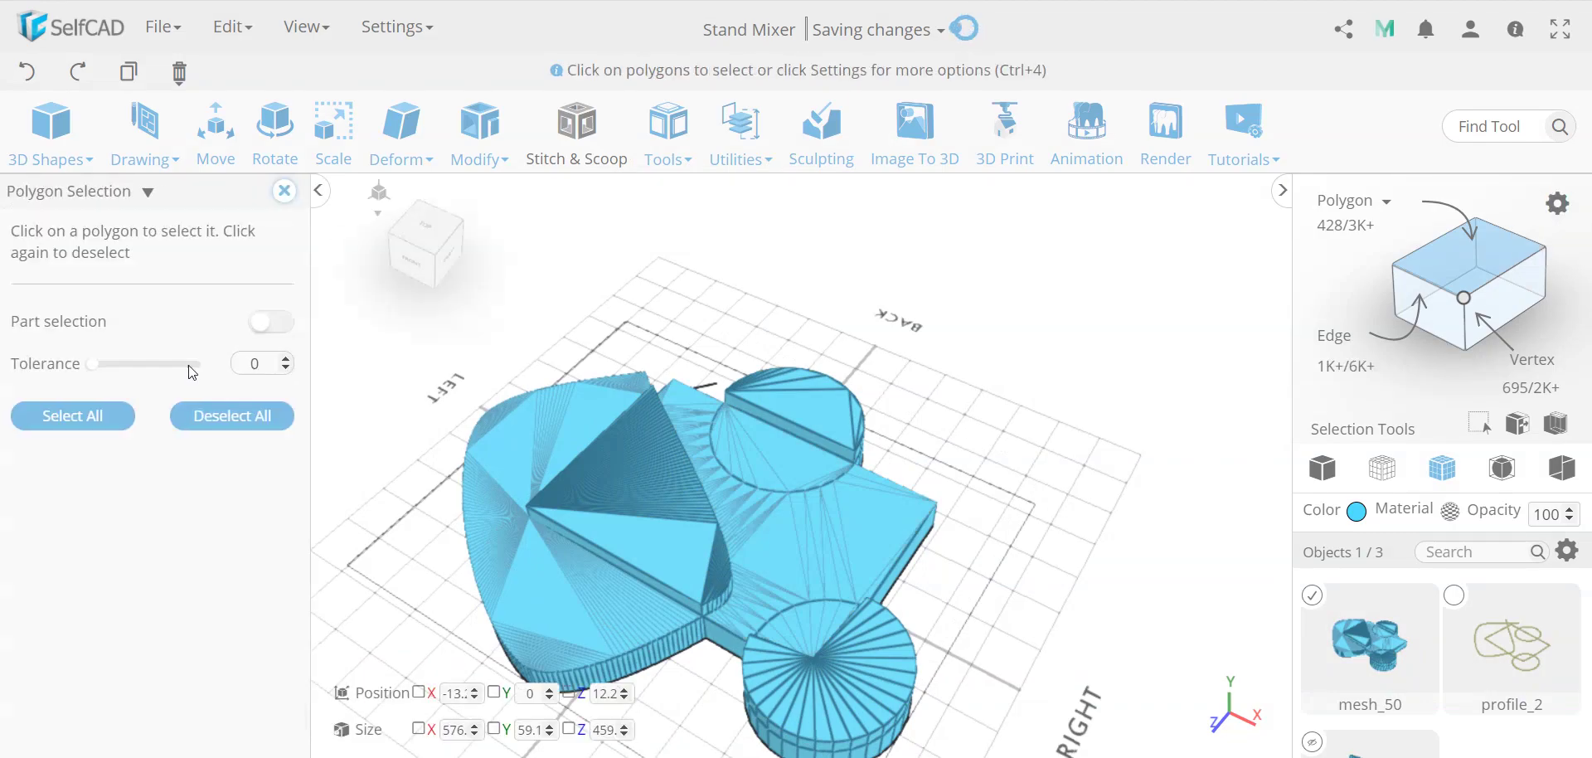
{"action": "left_click", "coordinate": [284, 323]}
{"action": "left_click", "coordinate": [802, 460]}
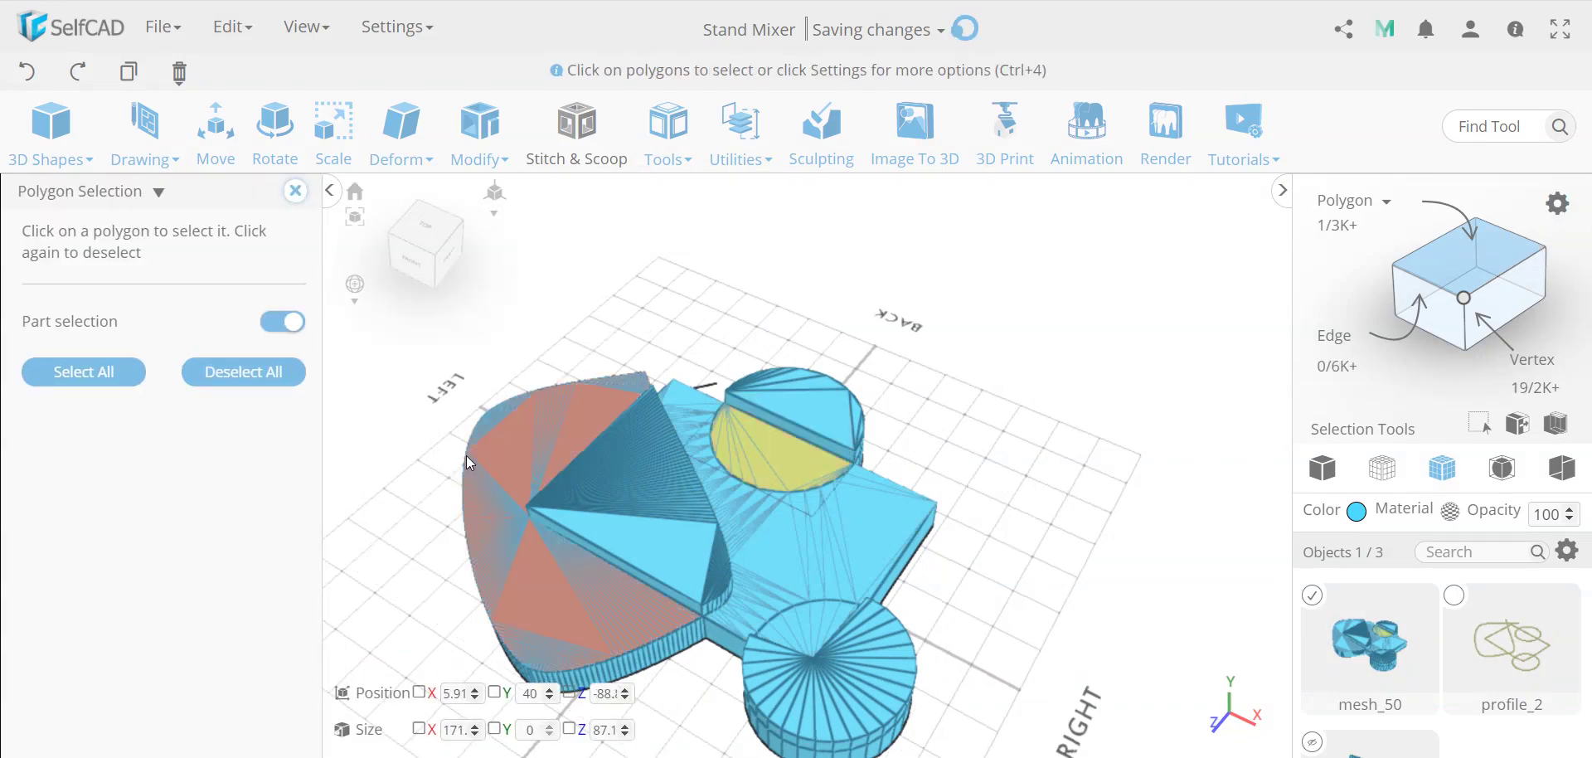
{"action": "left_click", "coordinate": [519, 455]}
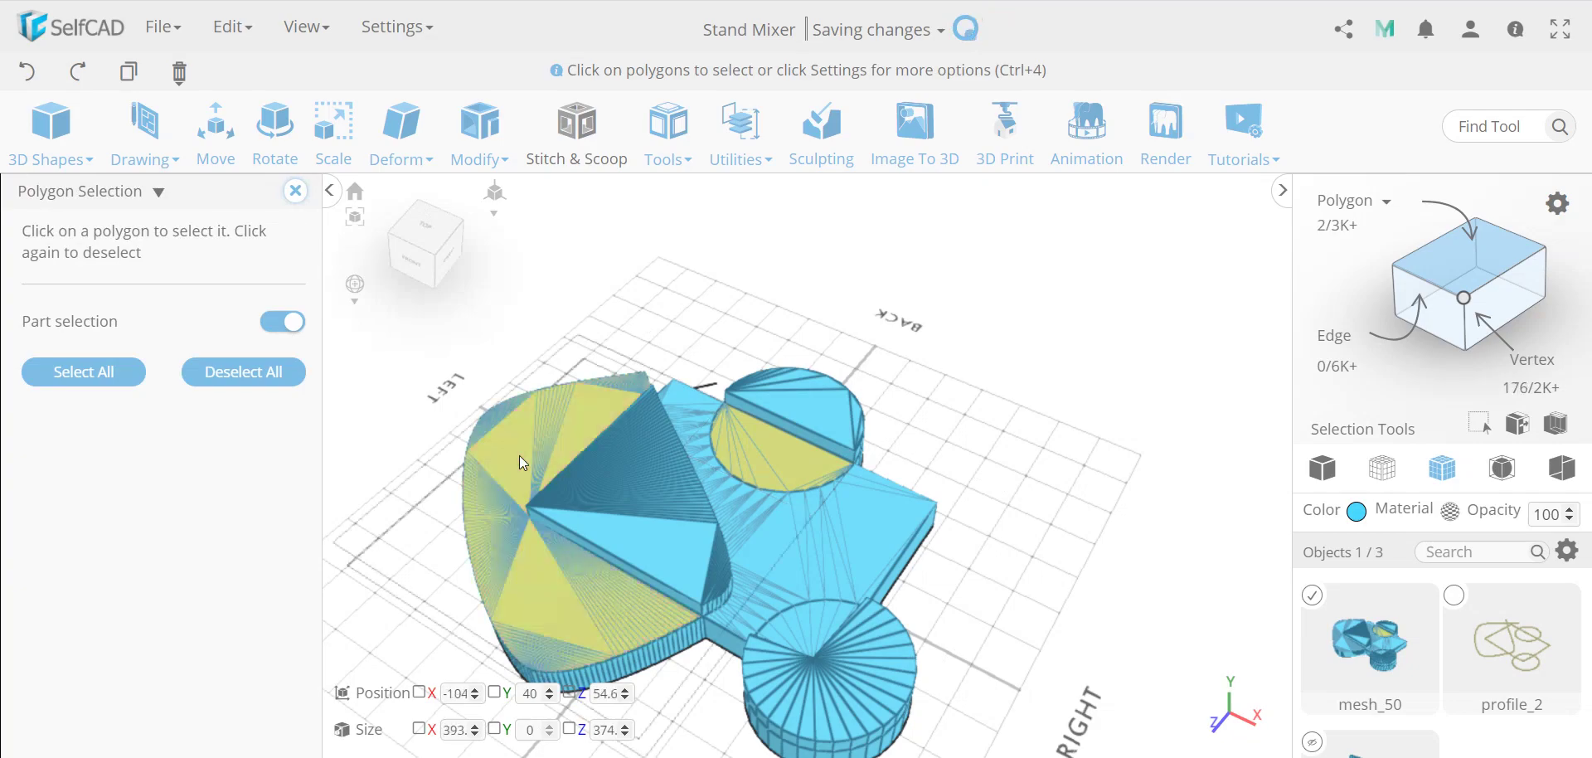
{"action": "left_click", "coordinate": [648, 521]}
- Extrude the newly selected inner circle half, curved area and raised triangle by 19.12 and apply the extrusion
{"action": "left_click_drag", "start_coordinate": [1053, 539], "coordinate": [901, 583]}
{"action": "left_click_drag", "start_coordinate": [794, 644], "coordinate": [569, 464]}
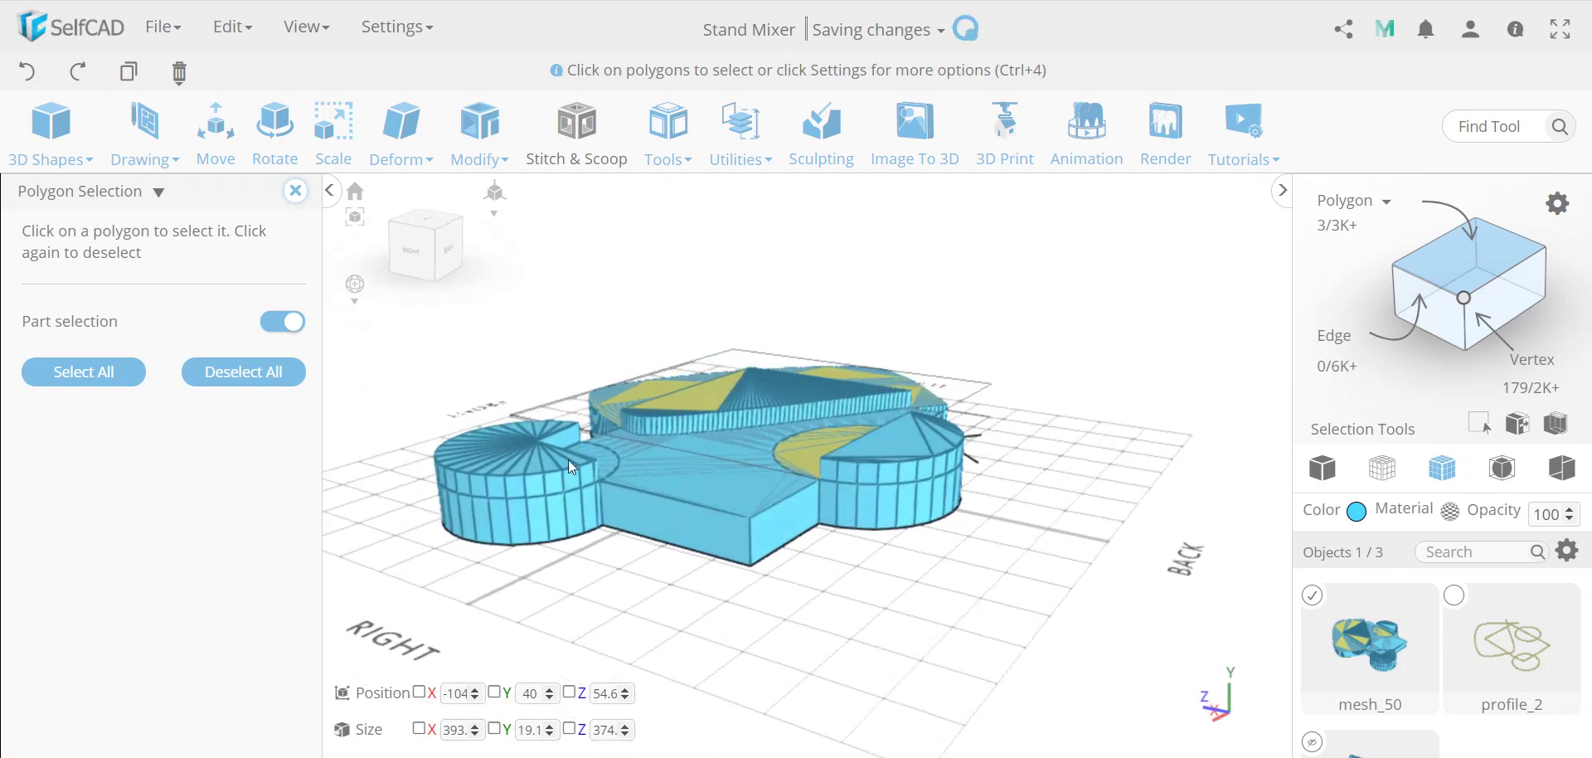
{"action": "left_click", "coordinate": [481, 129]}
{"action": "left_click", "coordinate": [497, 185]}
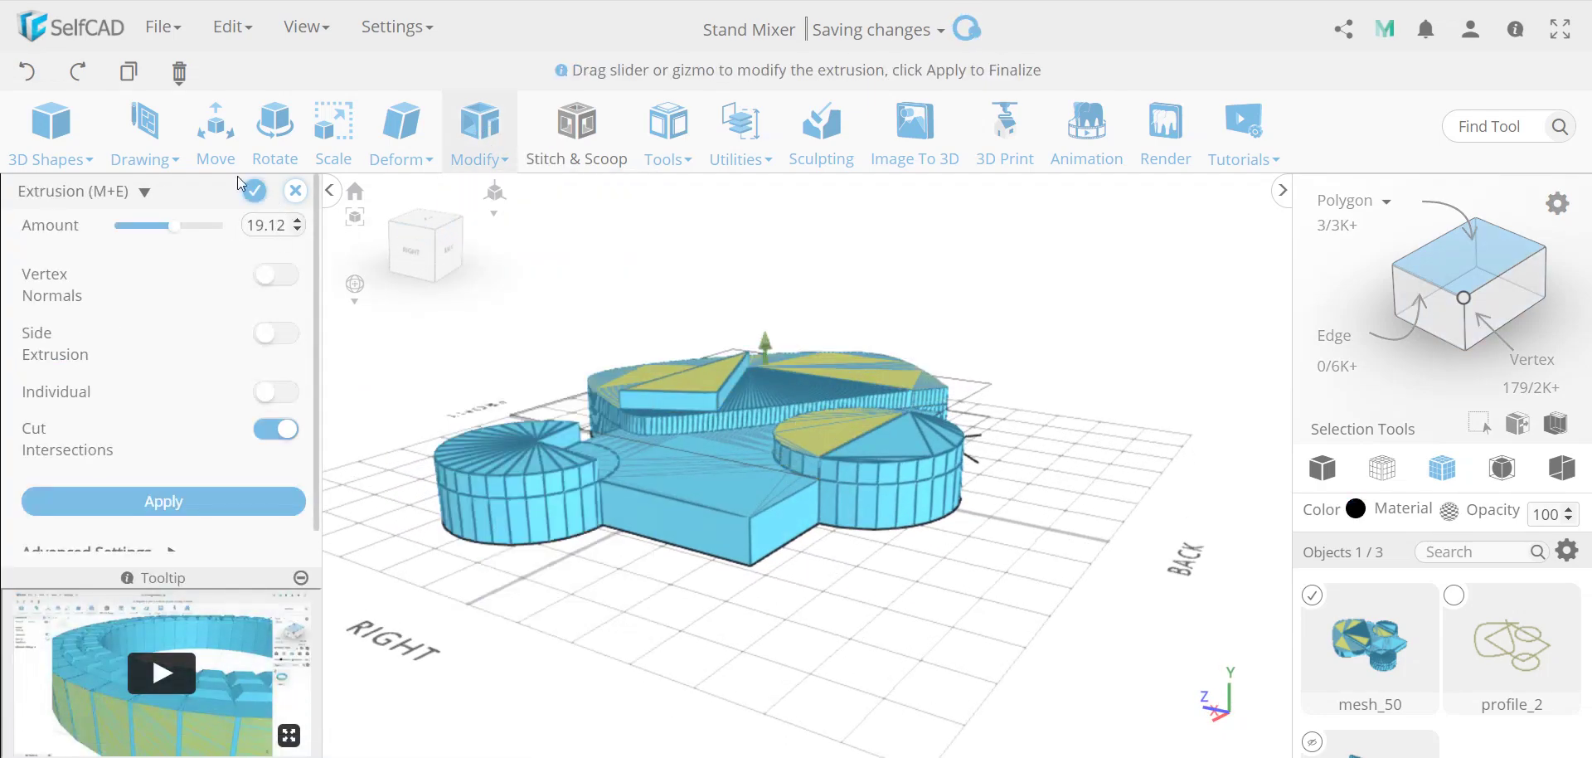
{"action": "left_click", "coordinate": [254, 192]}
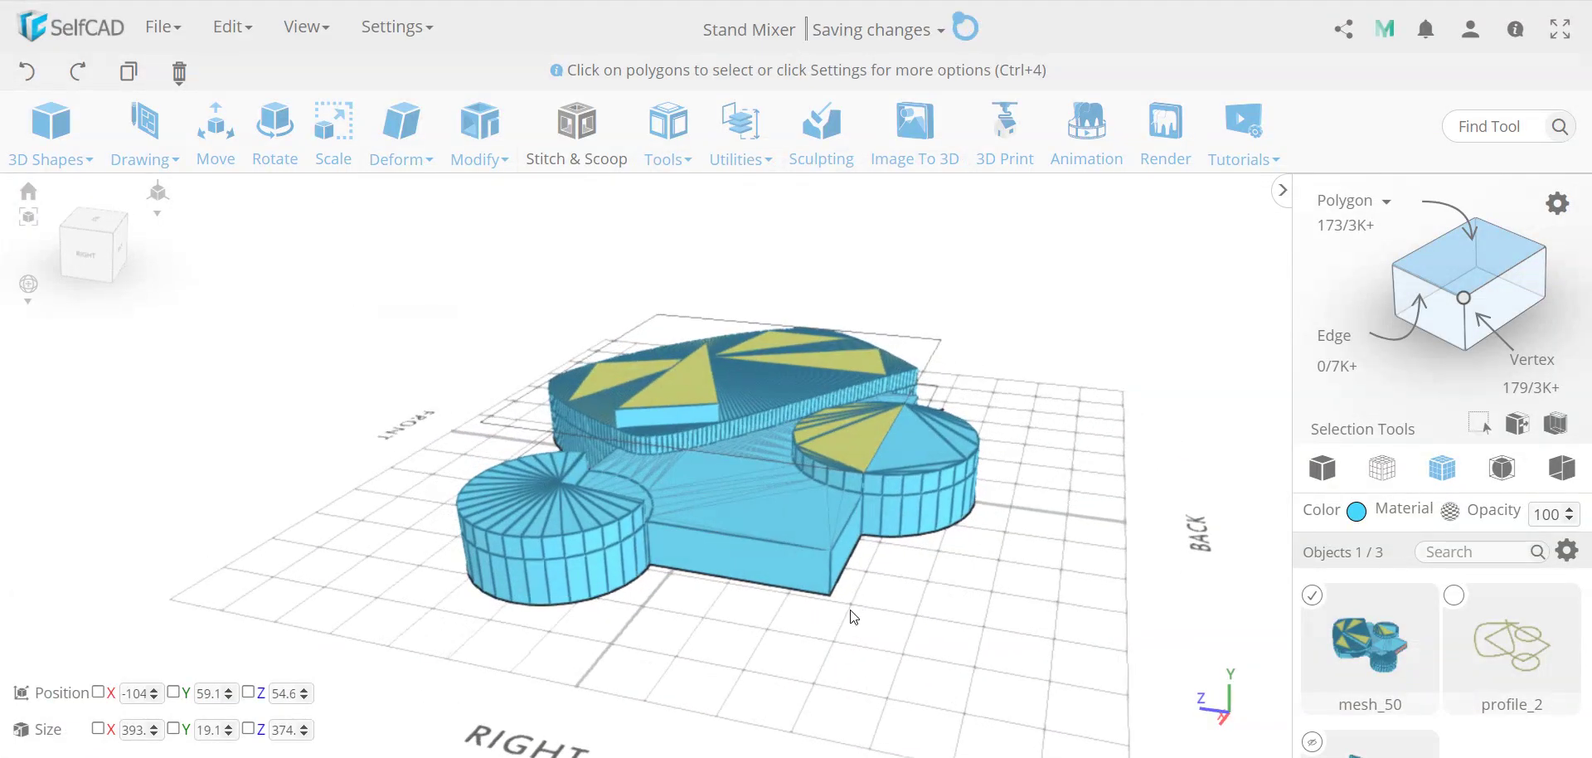
- Select the whole extruded mesh and display it in solid mode
{"action": "left_click_drag", "start_coordinate": [854, 617], "coordinate": [975, 683]}
{"action": "left_click_drag", "start_coordinate": [718, 666], "coordinate": [725, 669]}
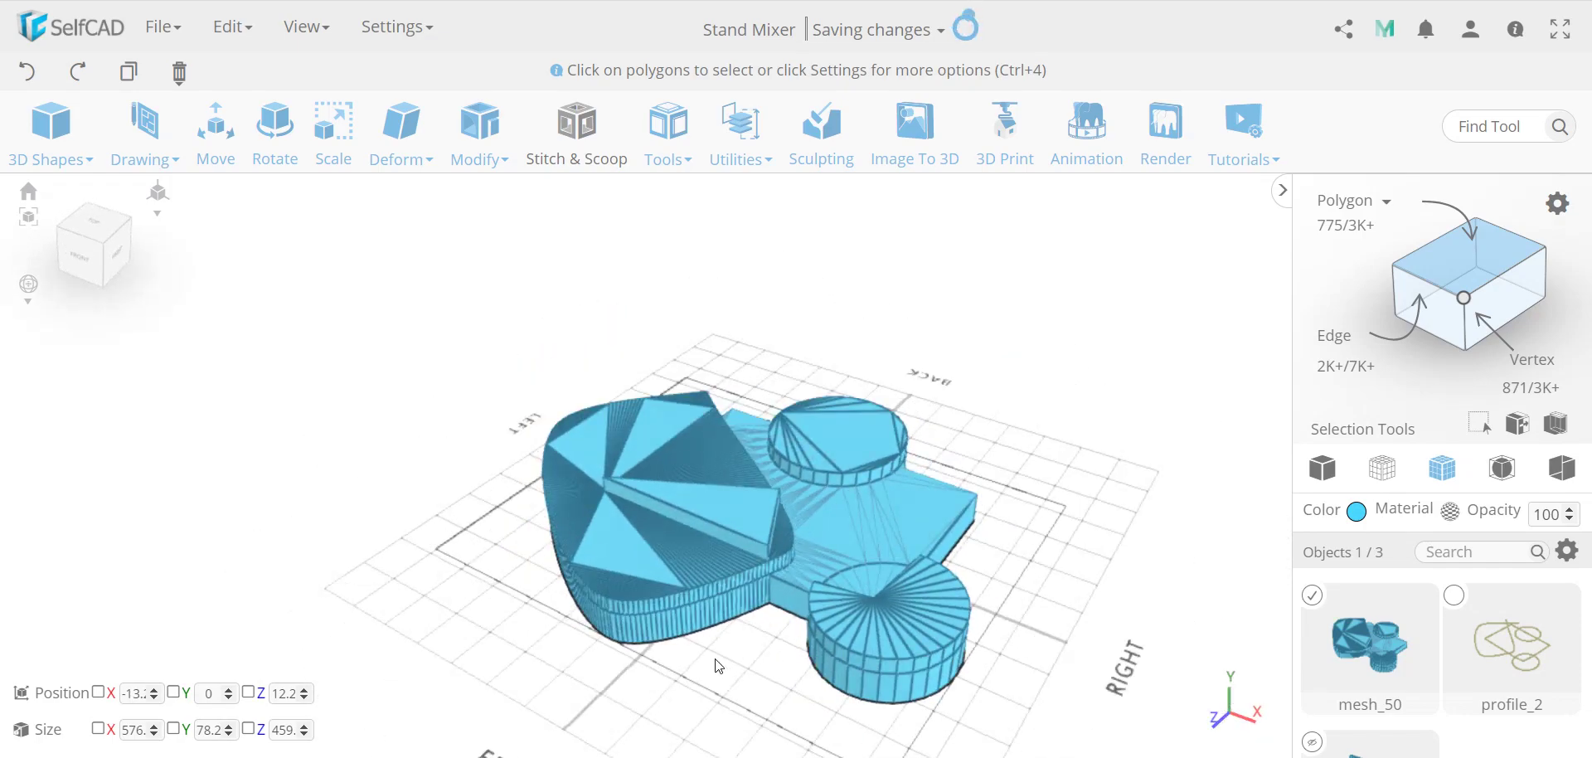
{"action": "left_click", "coordinate": [1322, 468]}
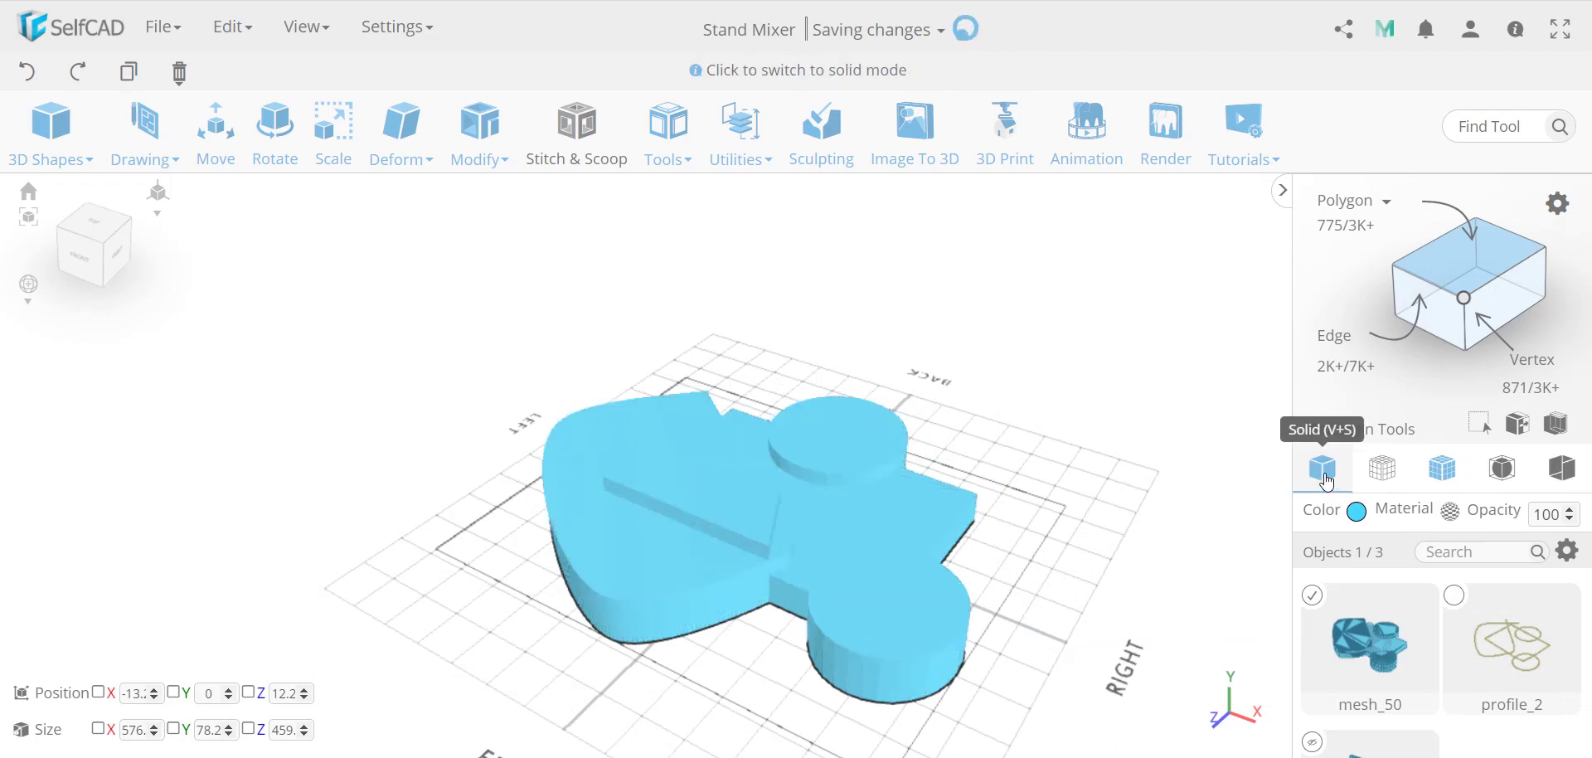